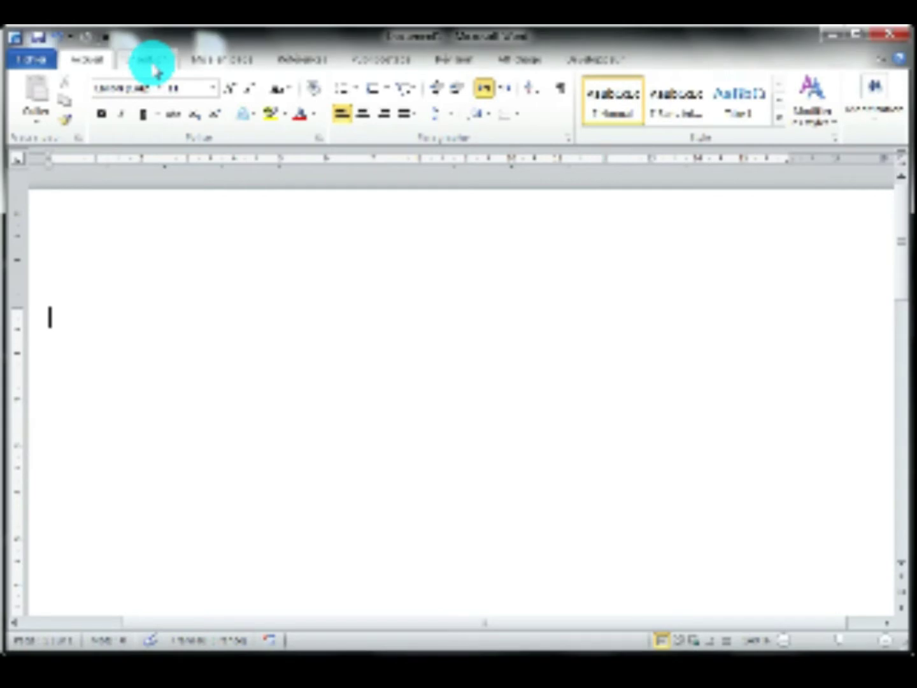
Step: Insert a ribbon shape with a raised centre panel and draw it wide across the start of the page
{"action": "left_click", "coordinate": [151, 63]}
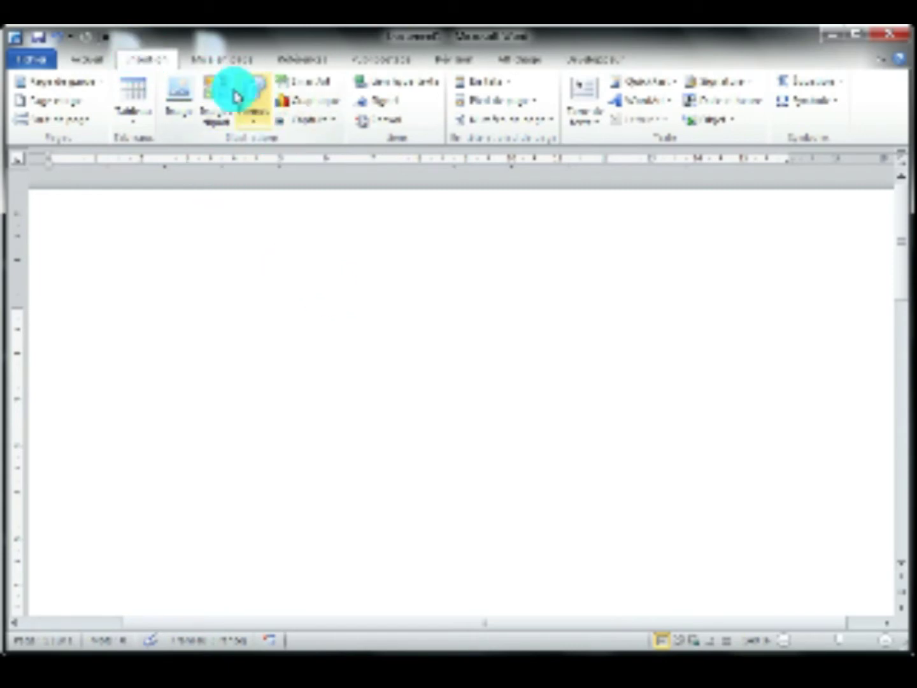
{"action": "left_click", "coordinate": [258, 128]}
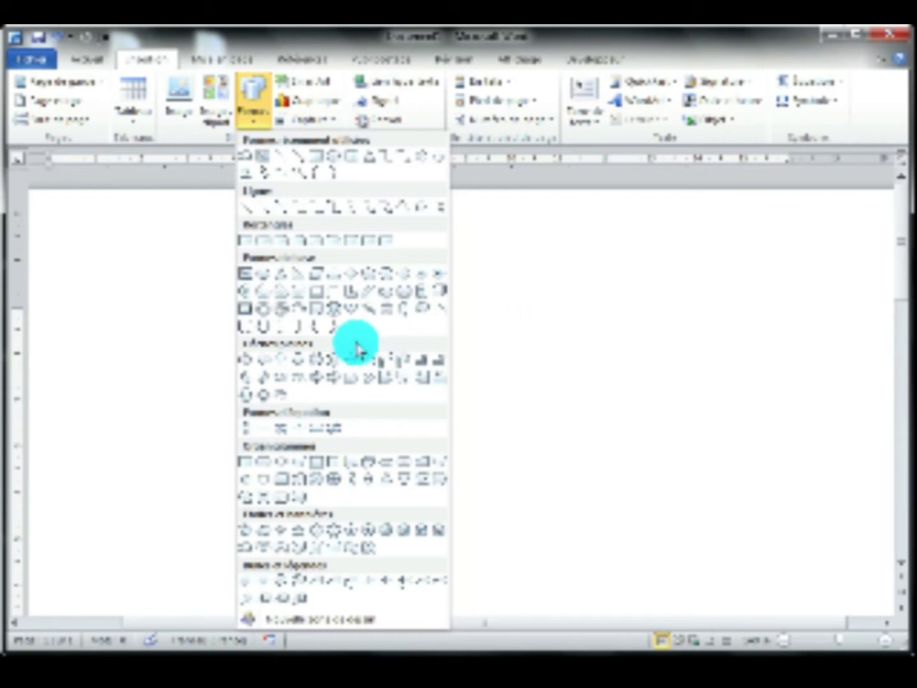
{"action": "left_click", "coordinate": [247, 553]}
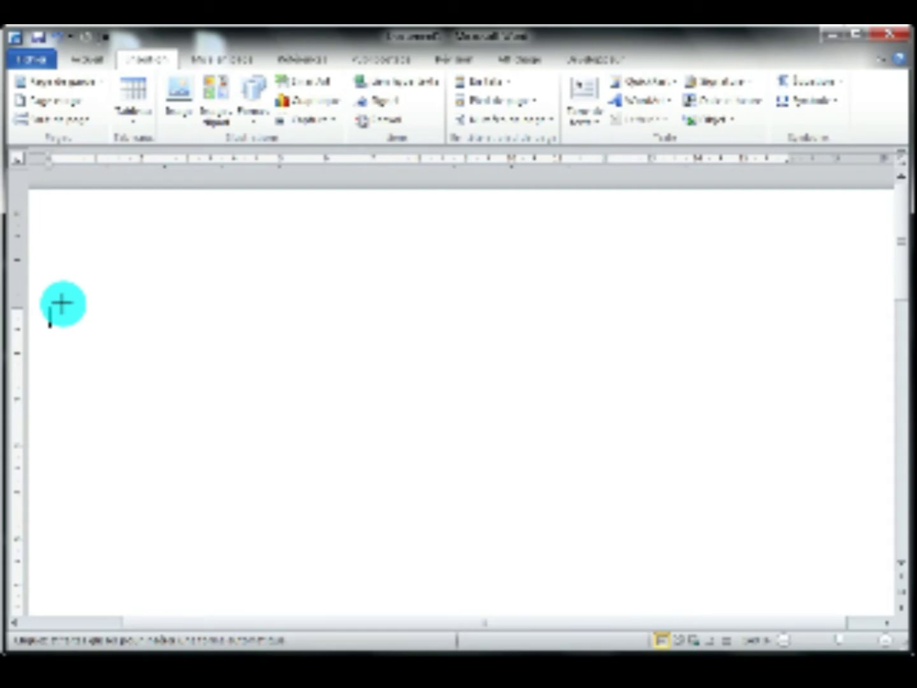
{"action": "mouse_move", "coordinate": [60, 304]}
{"action": "left_mouse_down"}
{"action": "mouse_move", "coordinate": [86, 313]}
{"action": "mouse_move", "coordinate": [615, 330]}
{"action": "mouse_move", "coordinate": [849, 357]}
{"action": "left_mouse_up"}
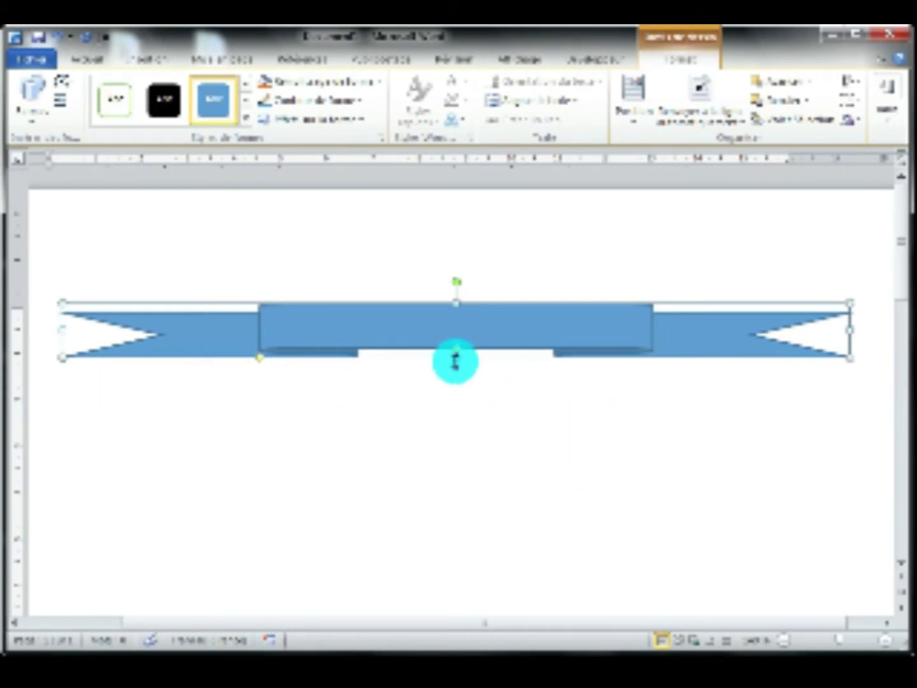
Step: Make the ribbon banner slightly taller and narrow it from its right end, then deselect it
{"action": "mouse_move", "coordinate": [454, 358]}
{"action": "left_mouse_down"}
{"action": "mouse_move", "coordinate": [456, 415]}
{"action": "mouse_move", "coordinate": [452, 373]}
{"action": "mouse_move", "coordinate": [456, 379]}
{"action": "left_mouse_up"}
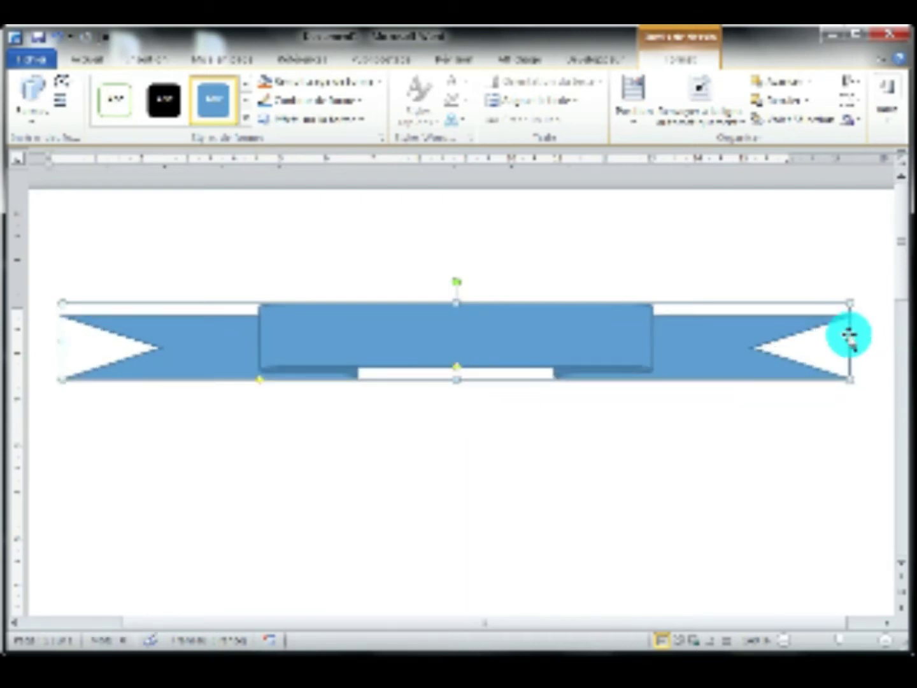
{"action": "left_click_drag", "start_coordinate": [849, 340], "coordinate": [788, 343]}
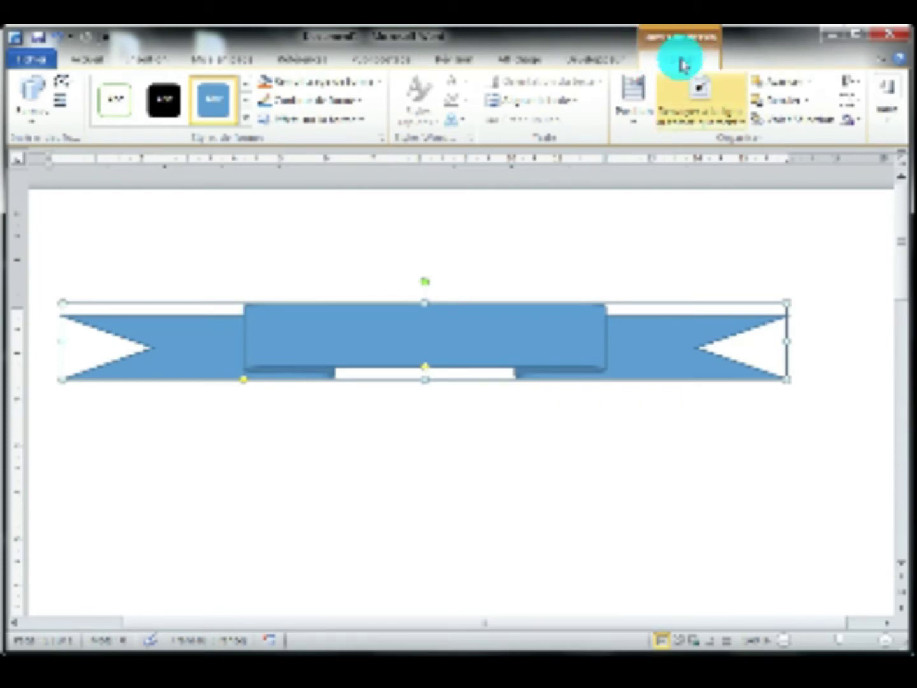
{"action": "left_click", "coordinate": [823, 458]}
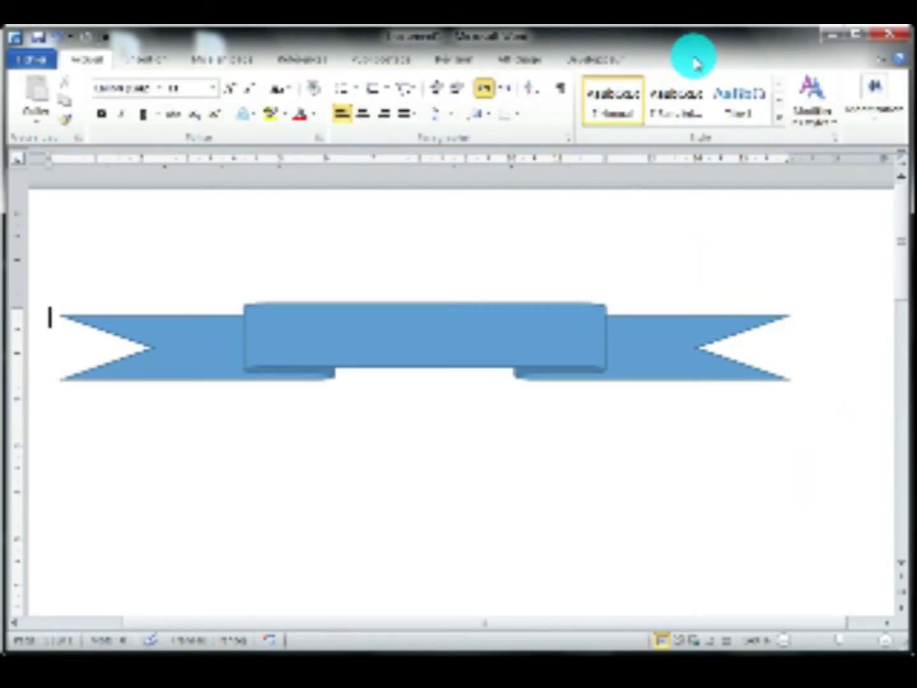
Step: Try the white shape style with a black outline on the banner, then apply the pale gold style instead
{"action": "left_click", "coordinate": [610, 340]}
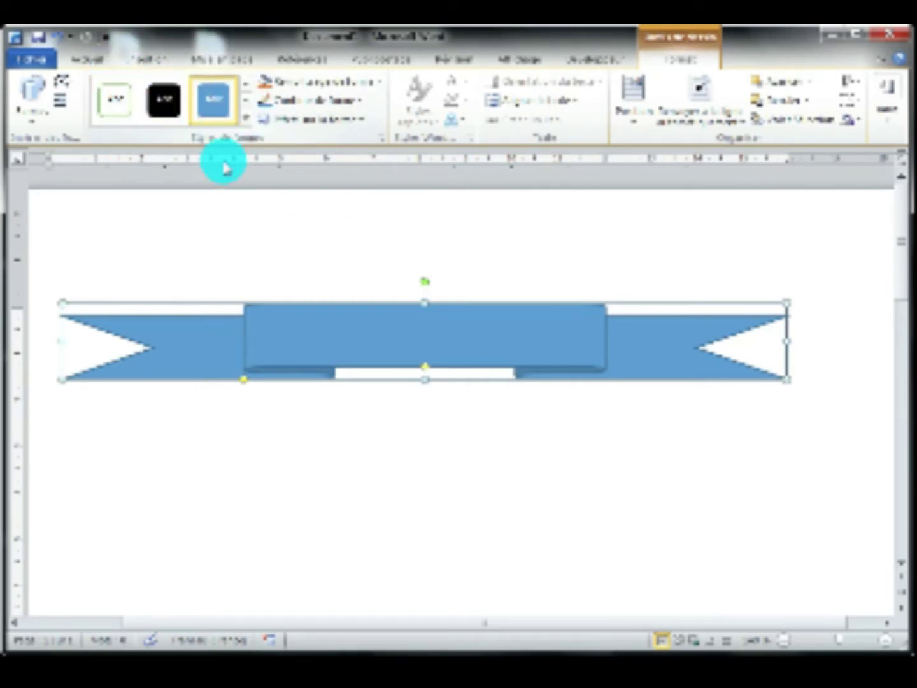
{"action": "left_click", "coordinate": [249, 119]}
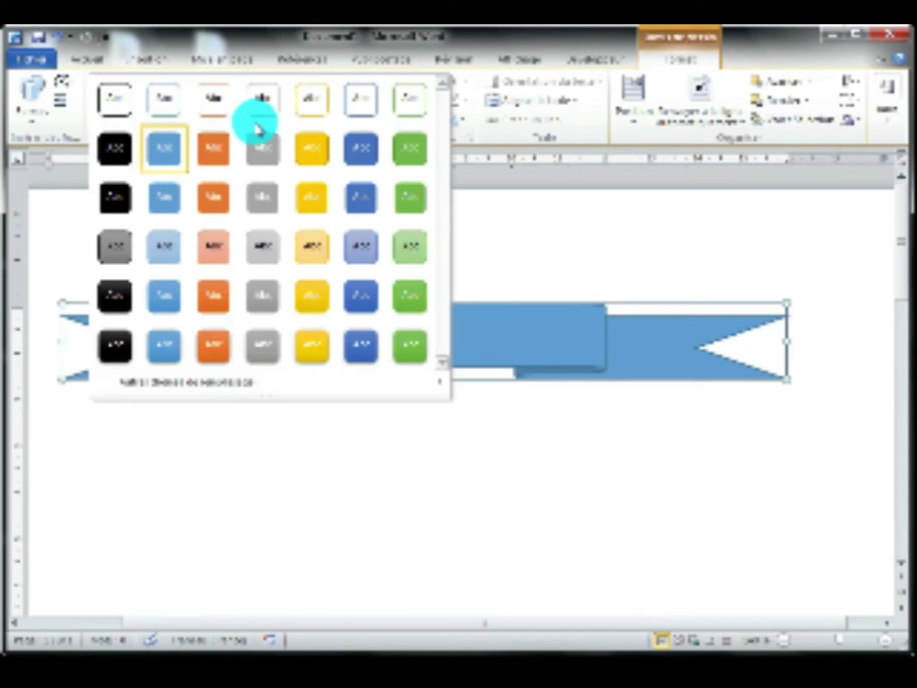
{"action": "left_click", "coordinate": [116, 109]}
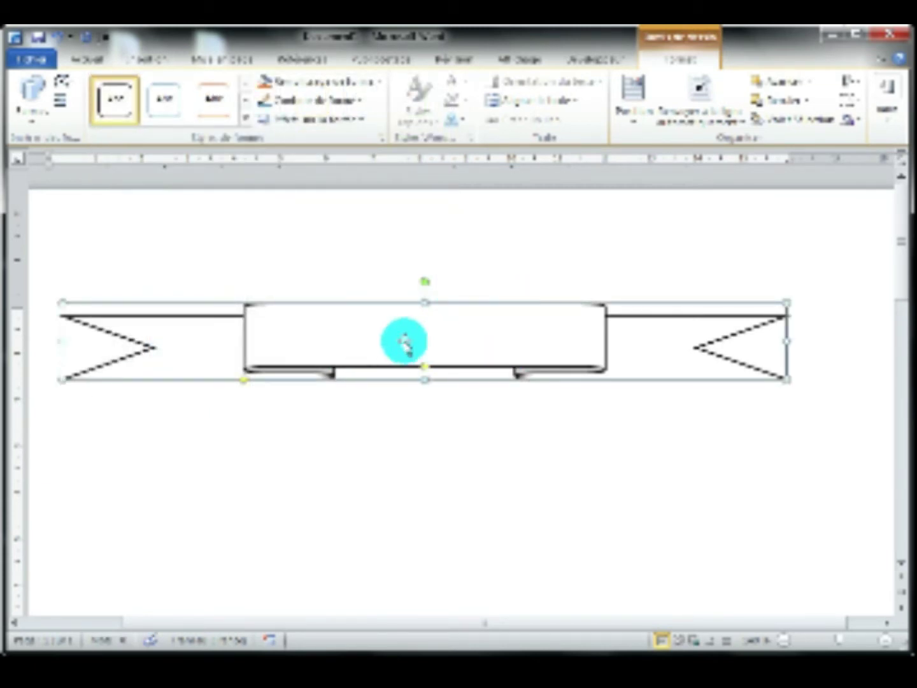
{"action": "left_click", "coordinate": [246, 119]}
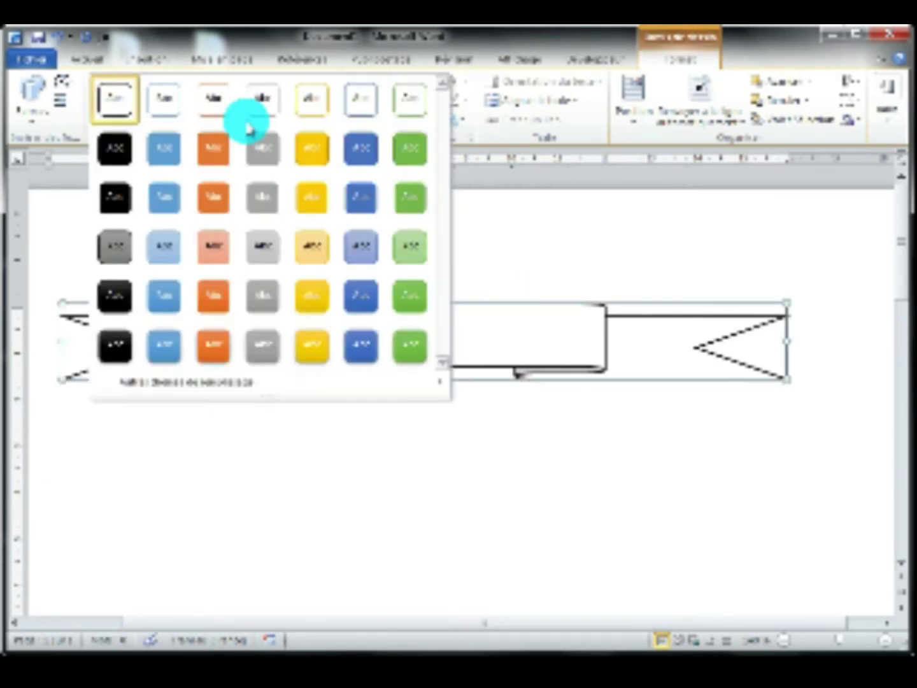
{"action": "left_click", "coordinate": [312, 246]}
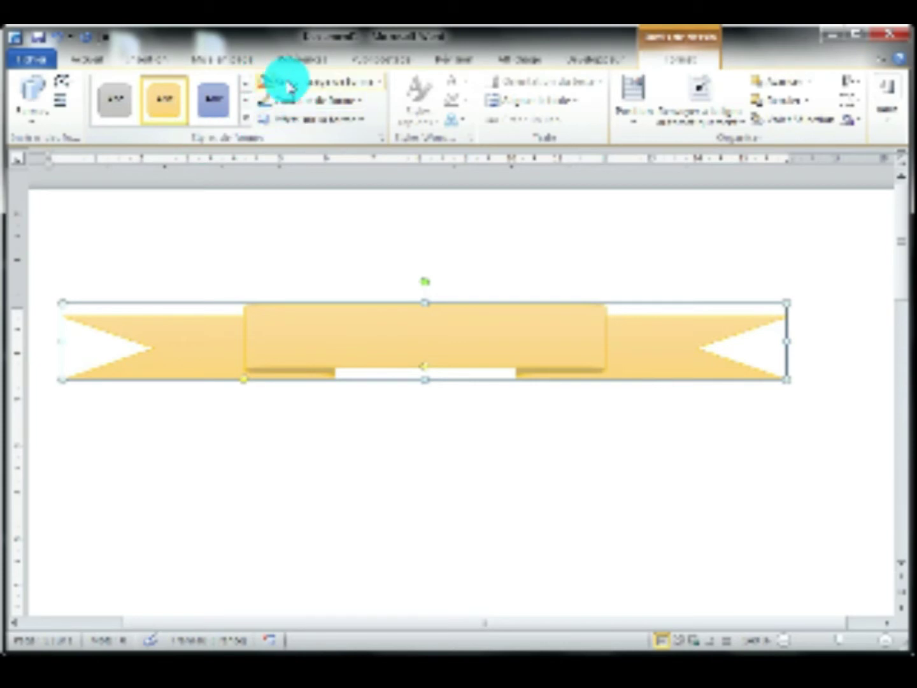
Step: Change the banner's fill to light green from the theme colours and its outline to standard red
{"action": "left_click", "coordinate": [381, 85]}
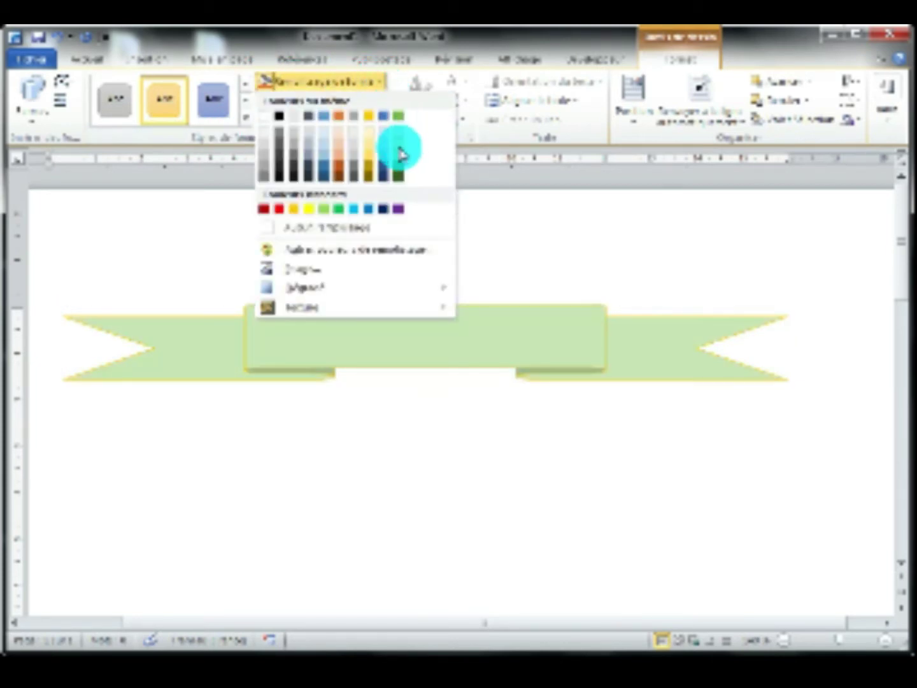
{"action": "left_click", "coordinate": [399, 160]}
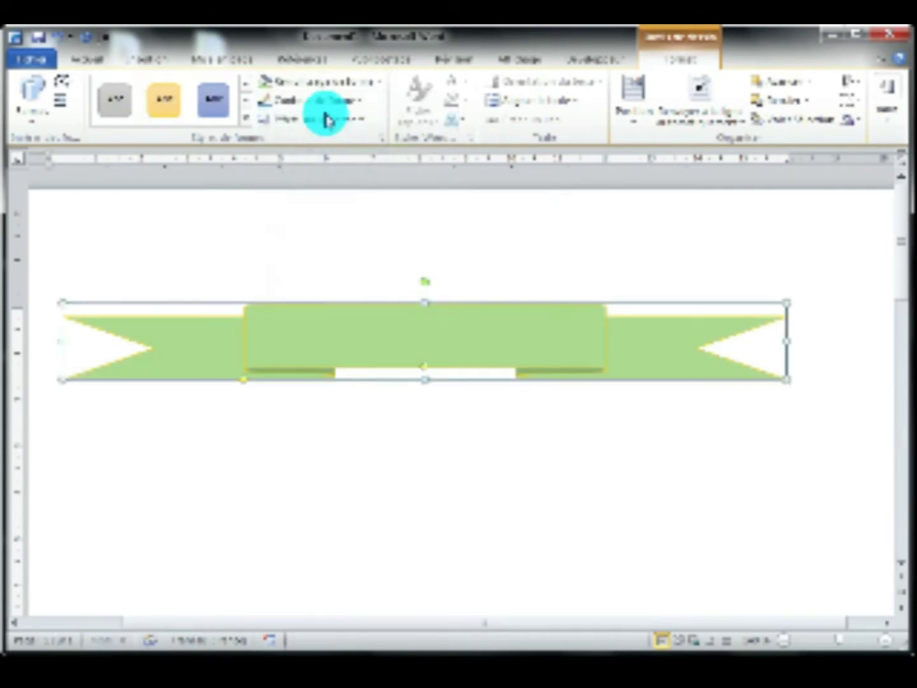
{"action": "left_click", "coordinate": [365, 102]}
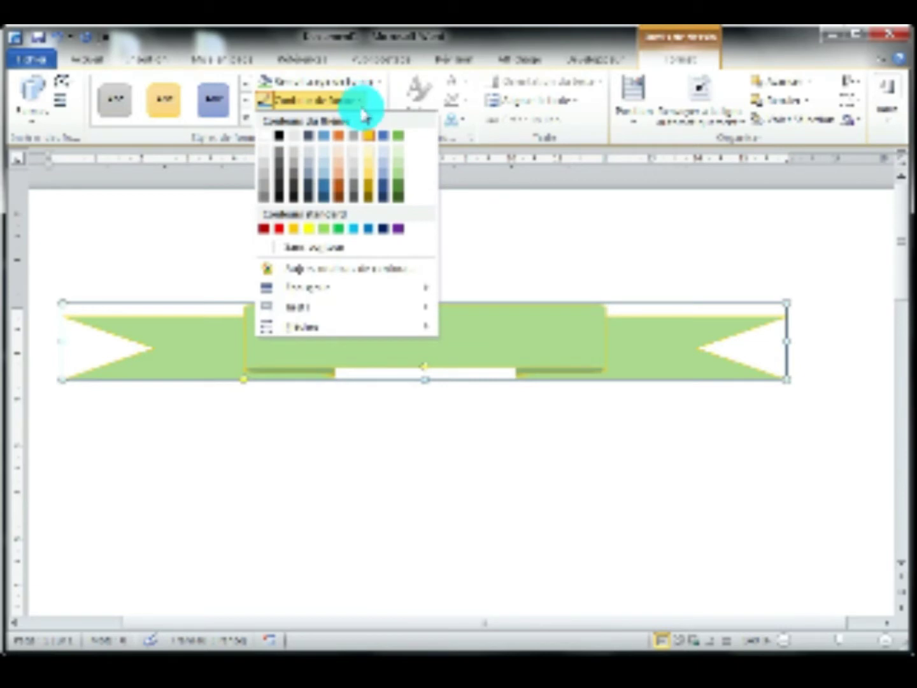
{"action": "left_click", "coordinate": [278, 236]}
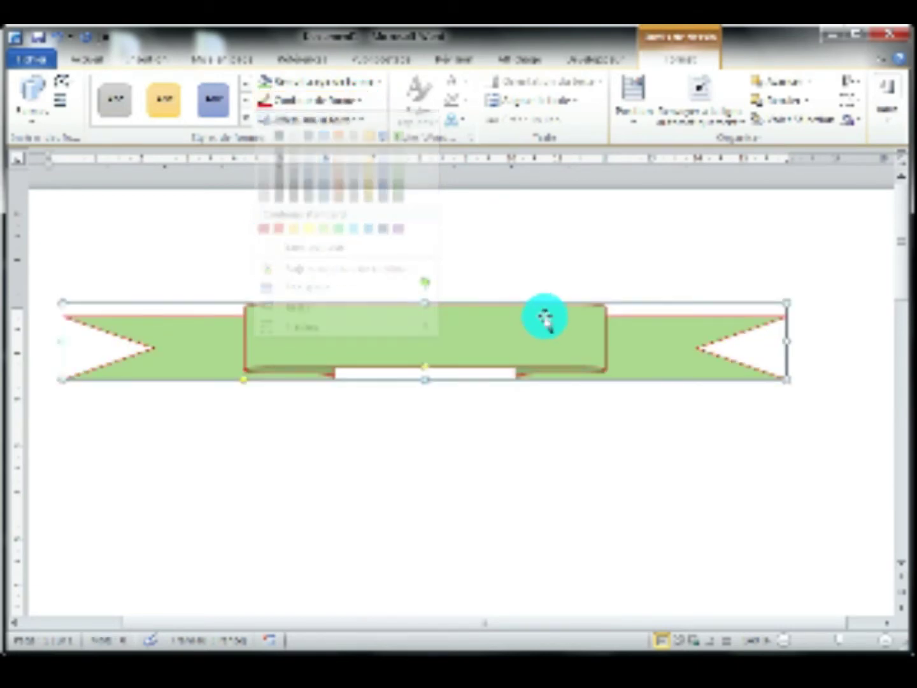
{"action": "left_click", "coordinate": [608, 438]}
{"action": "left_click", "coordinate": [593, 372]}
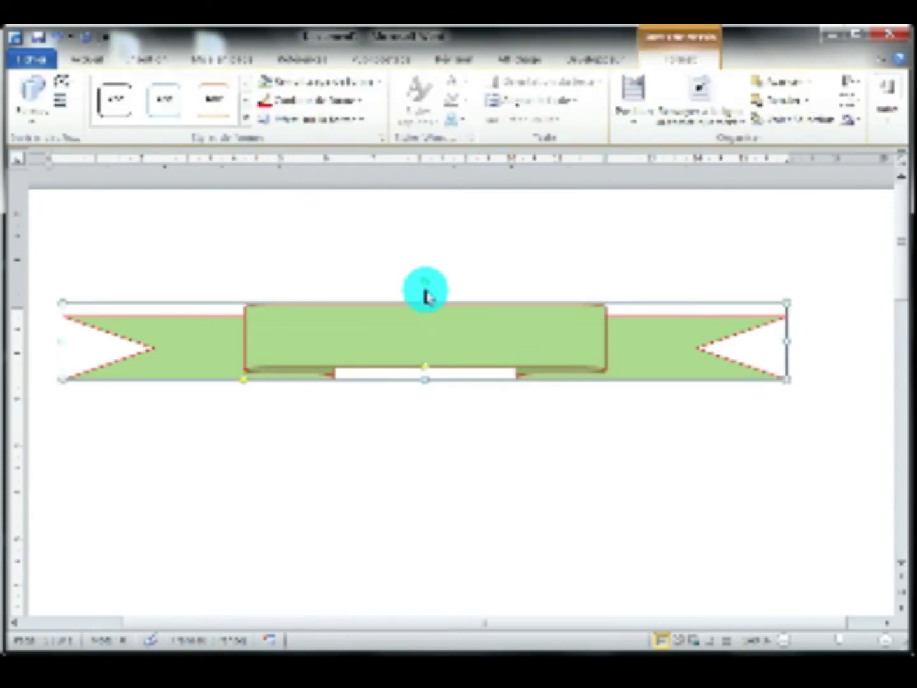
Step: Give the banner an inner shadow along its top-left edges
{"action": "left_click", "coordinate": [364, 123]}
{"action": "mouse_move", "coordinate": [325, 198]}
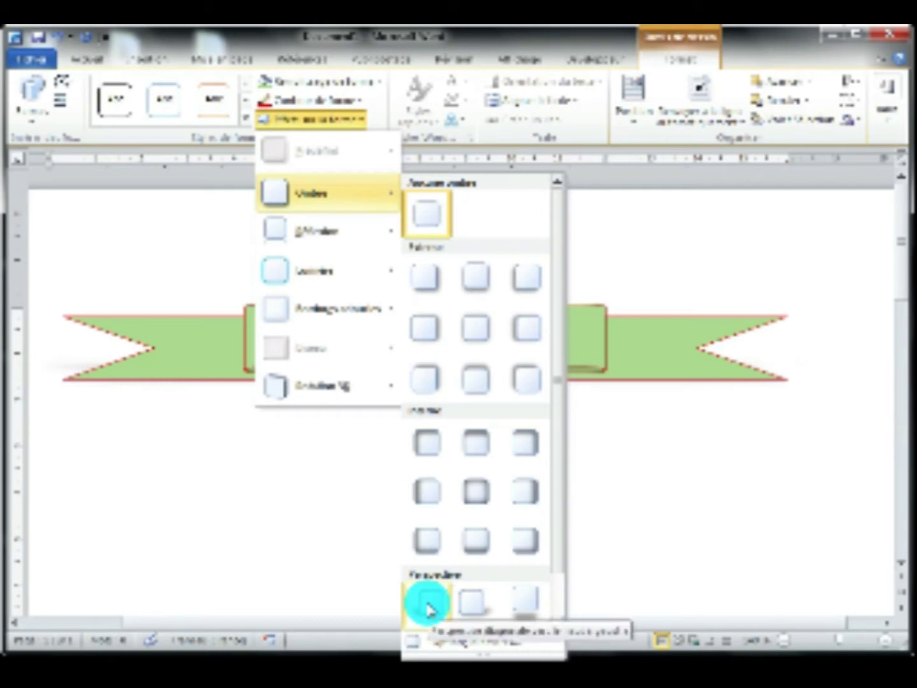
{"action": "left_click", "coordinate": [427, 445]}
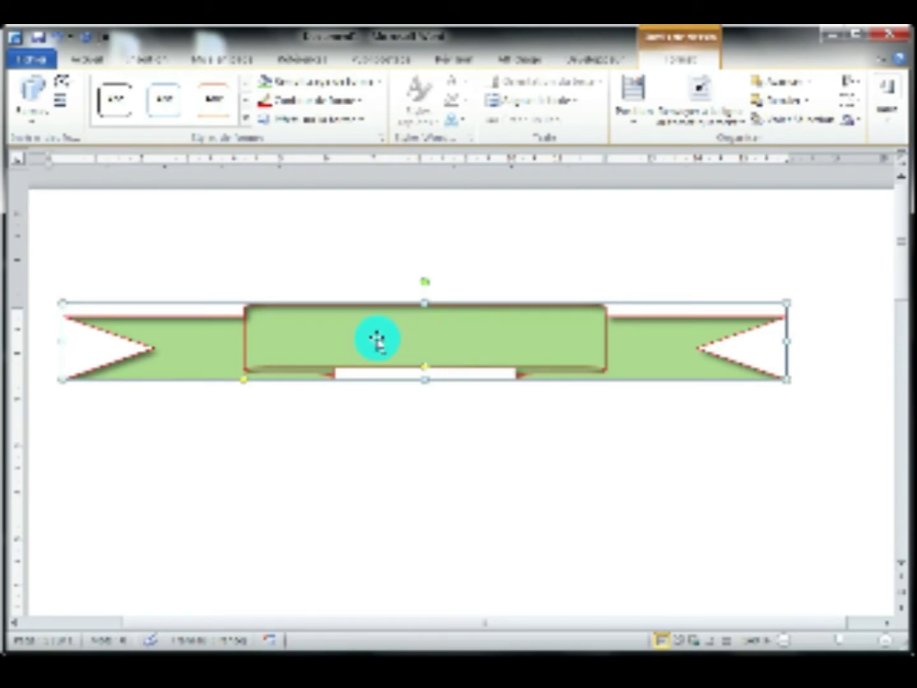
Step: Add the text "Titre" inside the banner in a larger, bold font
{"action": "right_click", "coordinate": [355, 346]}
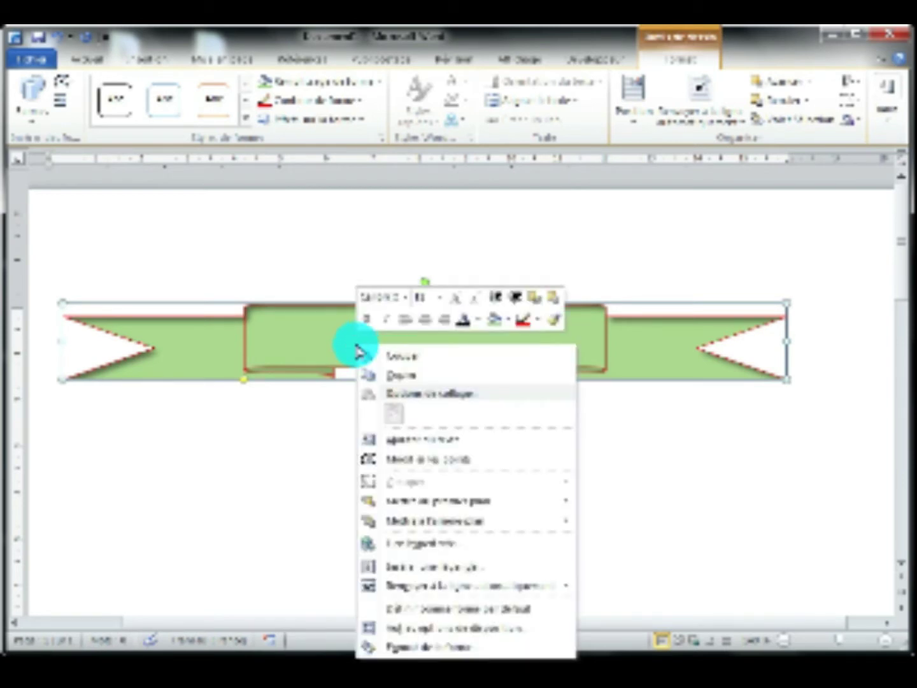
{"action": "left_click", "coordinate": [425, 439]}
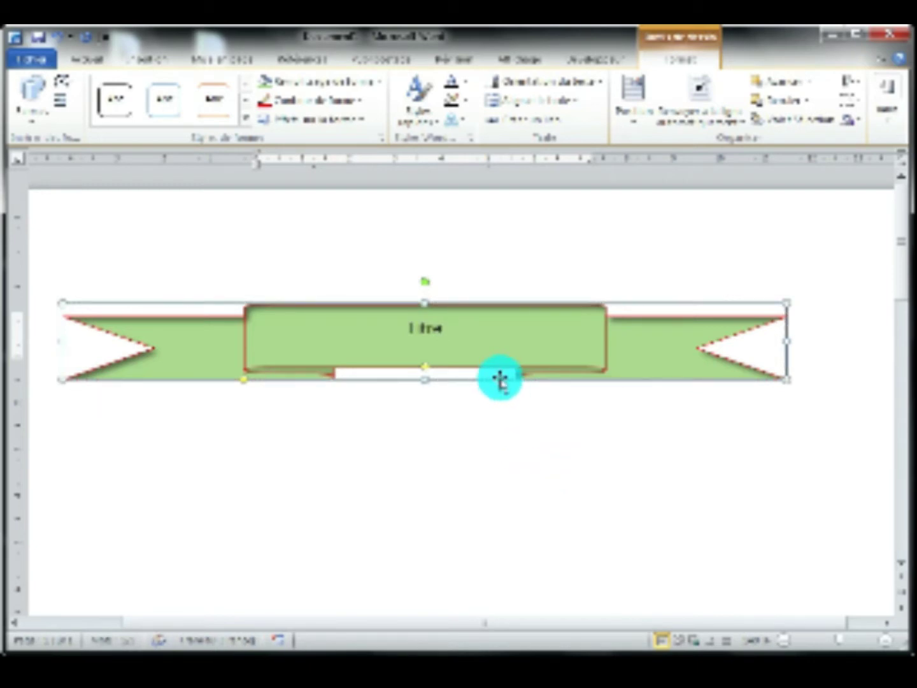
{"action": "left_click", "coordinate": [88, 59]}
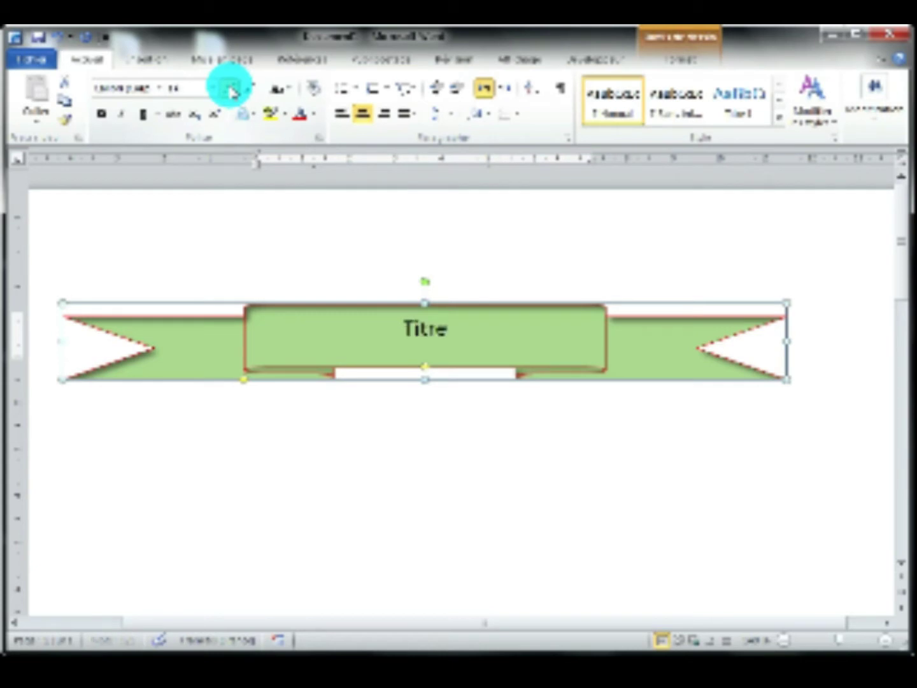
{"action": "left_click", "coordinate": [101, 113]}
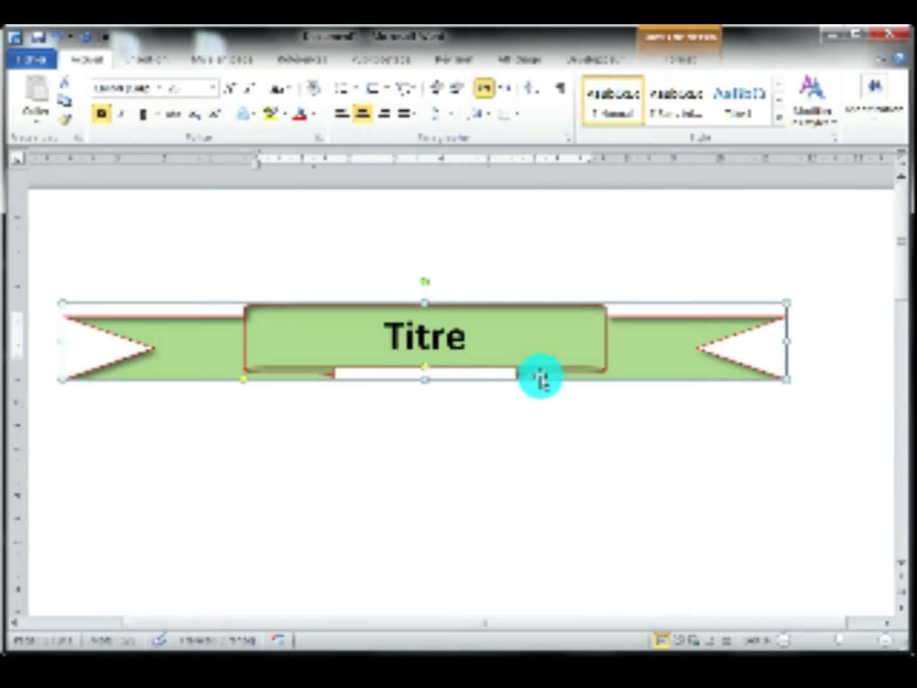
{"action": "left_click", "coordinate": [677, 60]}
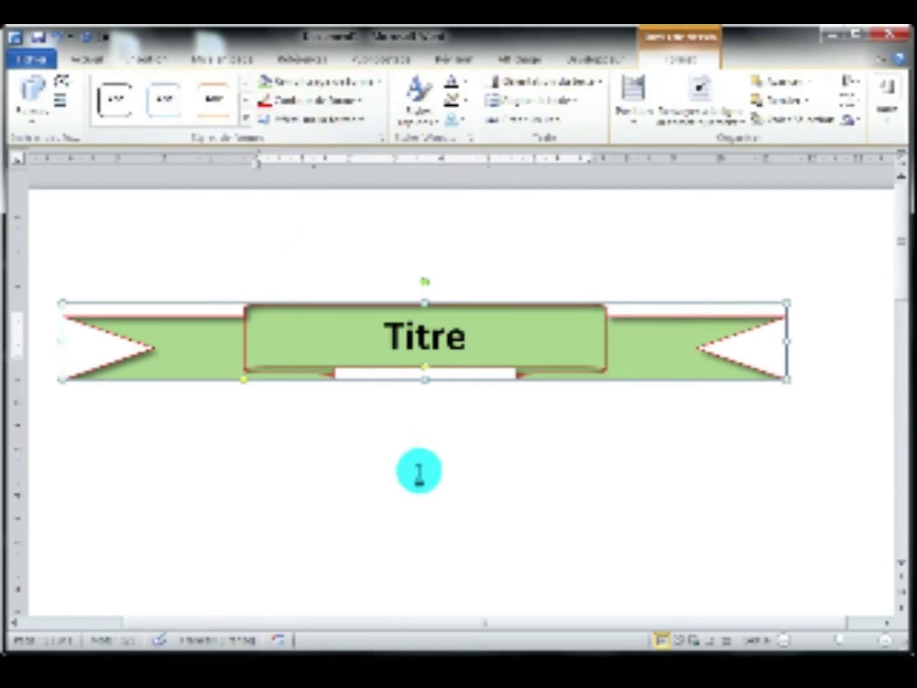
{"action": "left_click", "coordinate": [439, 444]}
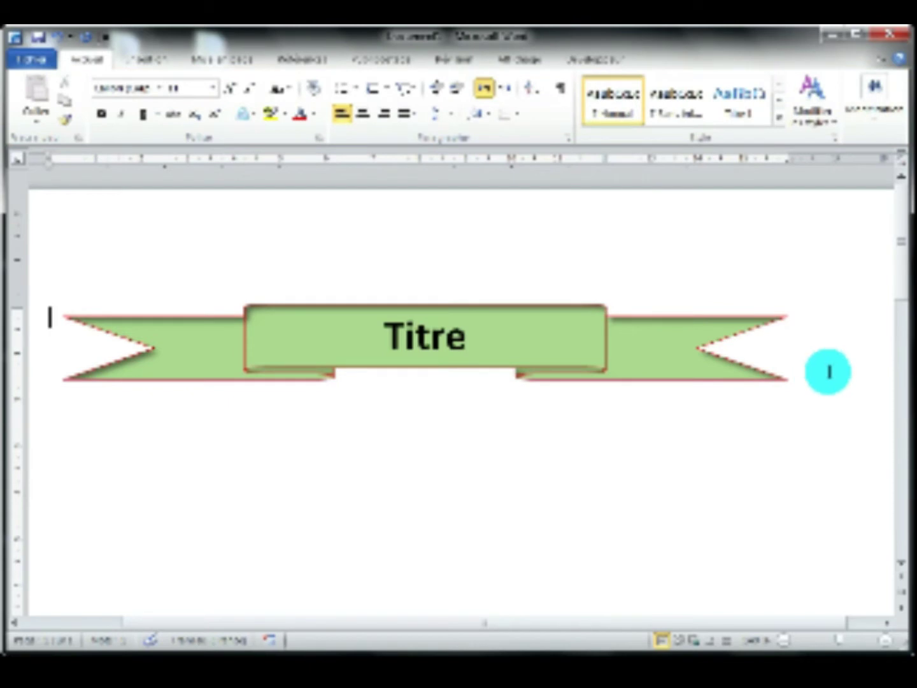
Step: Add blank lines to the document and move the banner back up to the top text margin
{"action": "key", "text": "Return"}
{"action": "key", "text": "Return"}
{"action": "key", "text": "Return"}
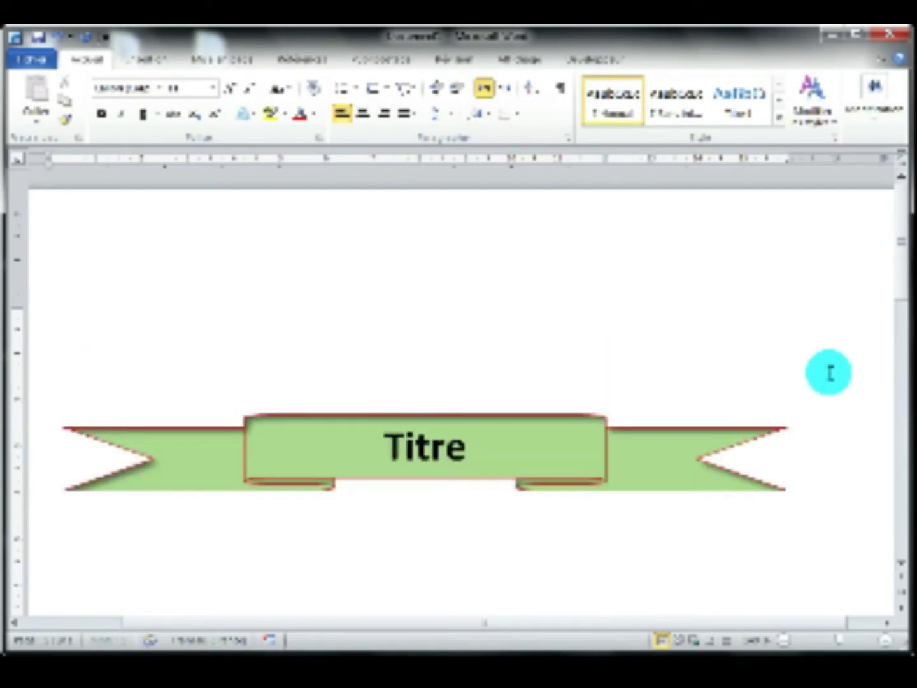
{"action": "left_click_drag", "start_coordinate": [526, 417], "coordinate": [517, 306]}
{"action": "left_click", "coordinate": [128, 435]}
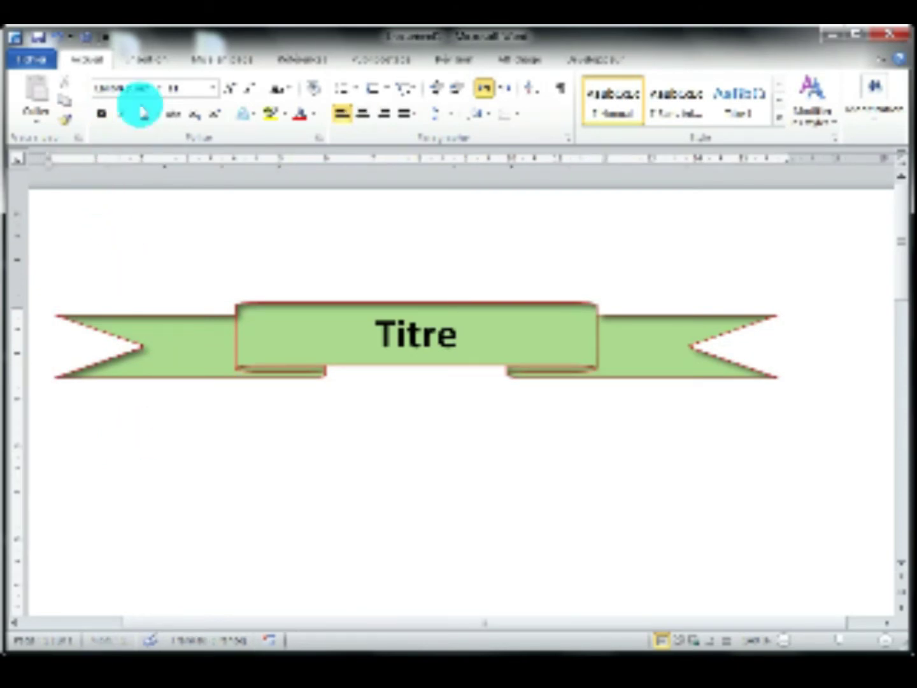
Step: Draw a large vertical scroll shape below the banner and centre it under the title
{"action": "left_click", "coordinate": [146, 60]}
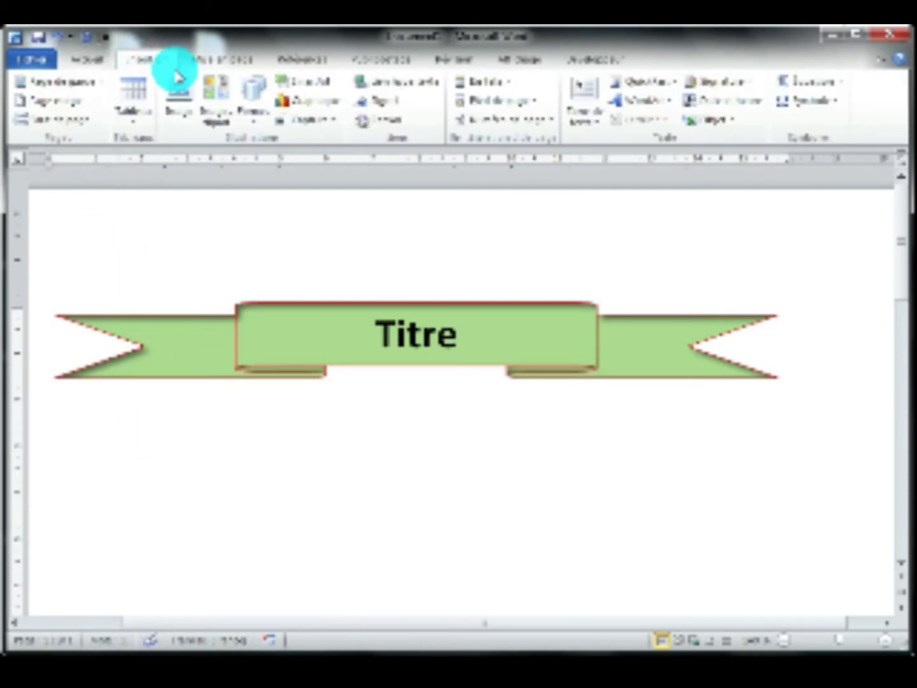
{"action": "left_click", "coordinate": [252, 120]}
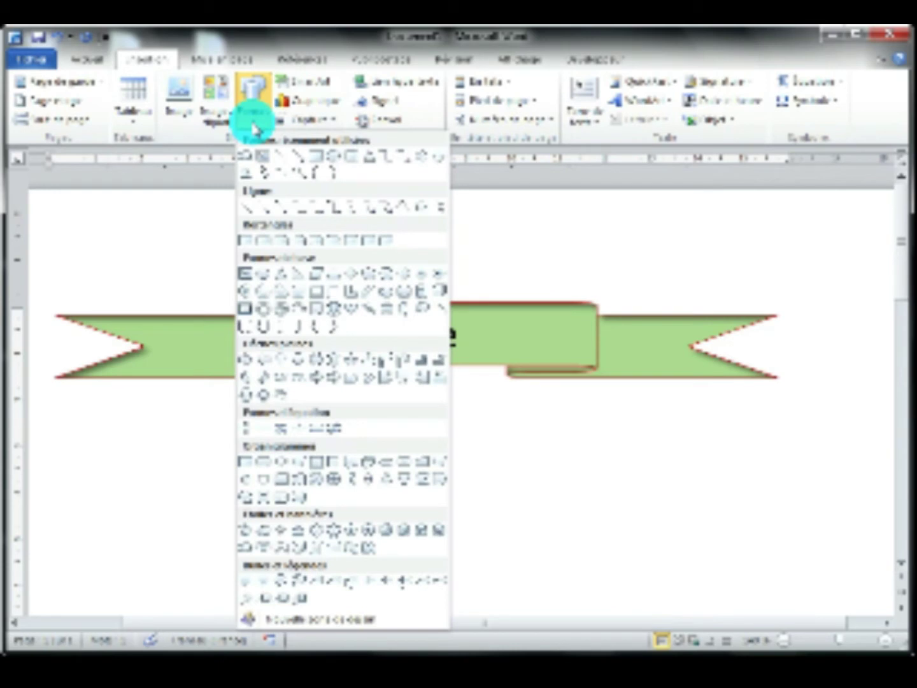
{"action": "left_click", "coordinate": [315, 551]}
{"action": "mouse_move", "coordinate": [192, 410]}
{"action": "left_mouse_down"}
{"action": "mouse_move", "coordinate": [361, 456]}
{"action": "mouse_move", "coordinate": [456, 530]}
{"action": "mouse_move", "coordinate": [435, 615]}
{"action": "mouse_move", "coordinate": [433, 608]}
{"action": "left_mouse_up"}
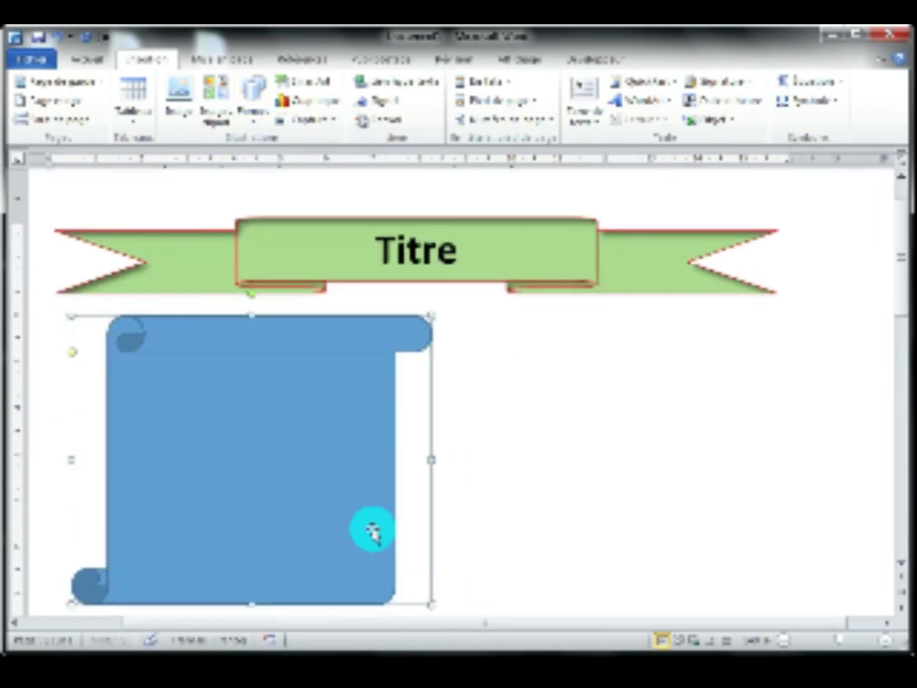
{"action": "mouse_move", "coordinate": [391, 437]}
{"action": "left_mouse_down"}
{"action": "mouse_move", "coordinate": [498, 430]}
{"action": "mouse_move", "coordinate": [633, 451]}
{"action": "left_mouse_up"}
{"action": "left_click", "coordinate": [691, 449]}
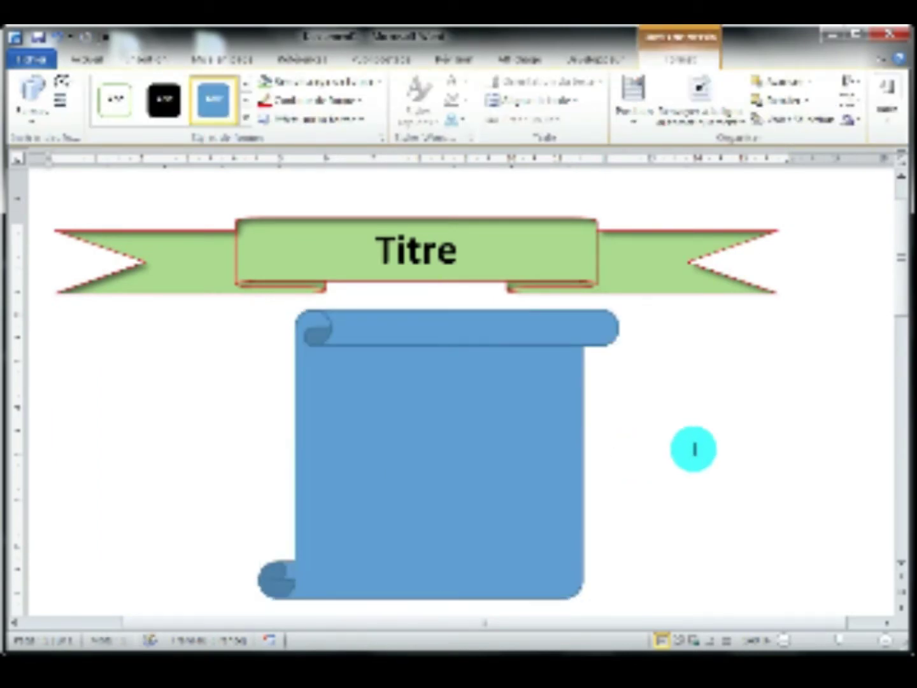
Step: Apply the pale orange preset shape style with the subtle effect to the scroll
{"action": "scroll", "coordinate": [688, 451], "scroll_direction": "down", "scroll_amount": 2}
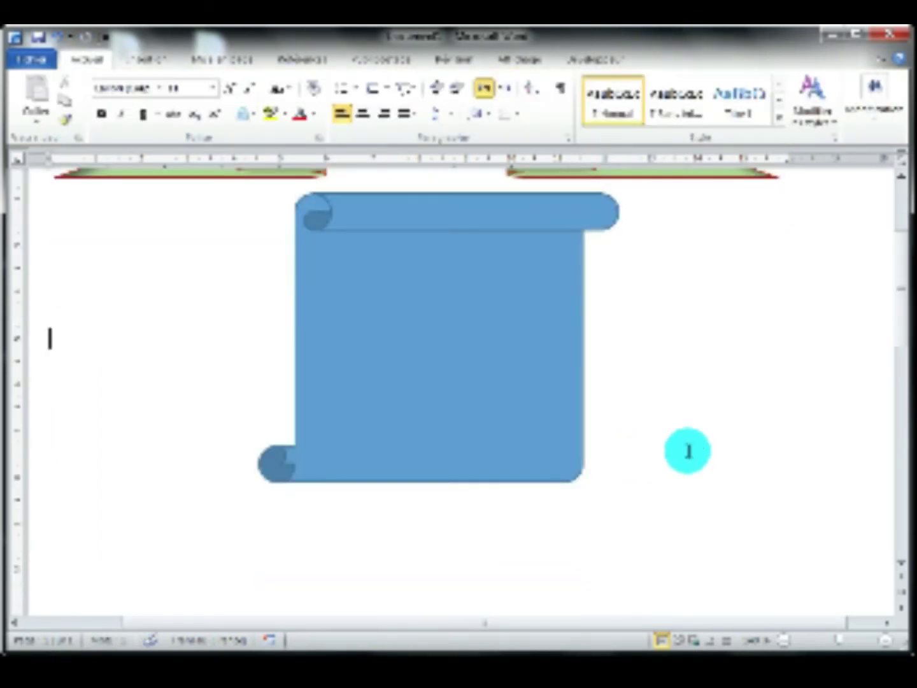
{"action": "left_click", "coordinate": [475, 350]}
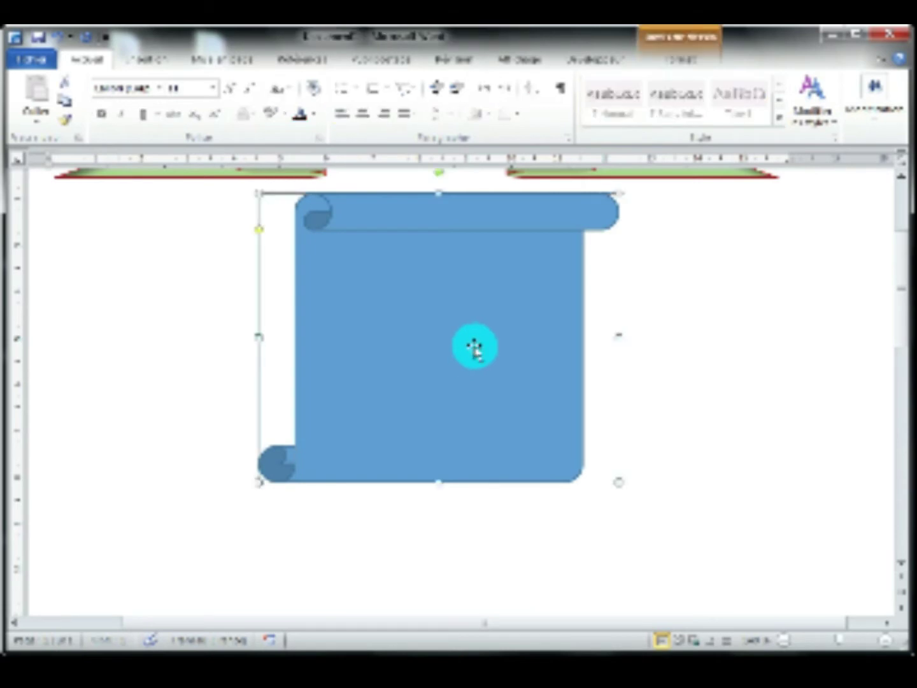
{"action": "left_click", "coordinate": [680, 61]}
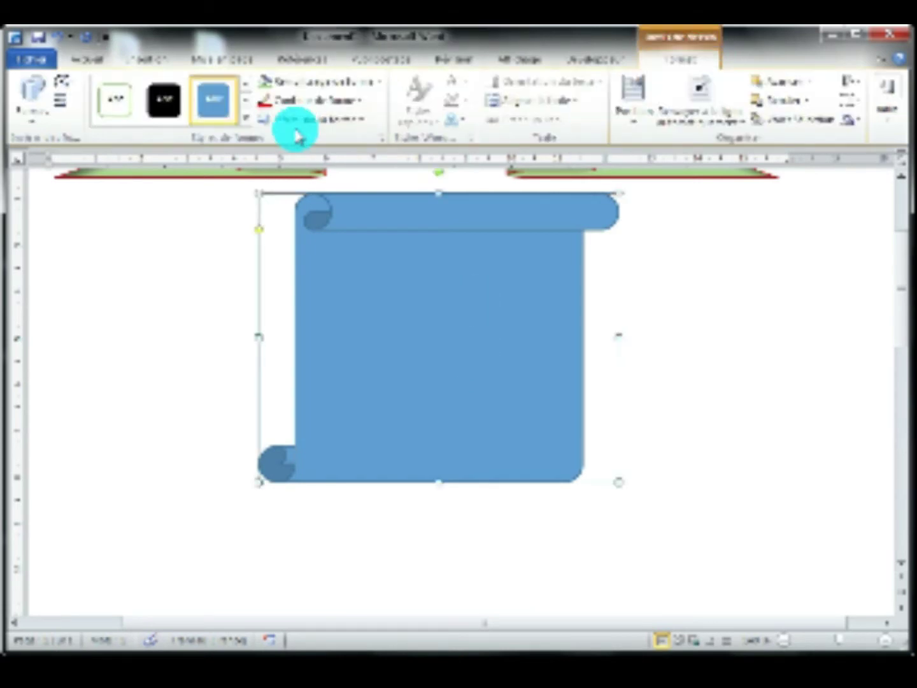
{"action": "left_click", "coordinate": [247, 121]}
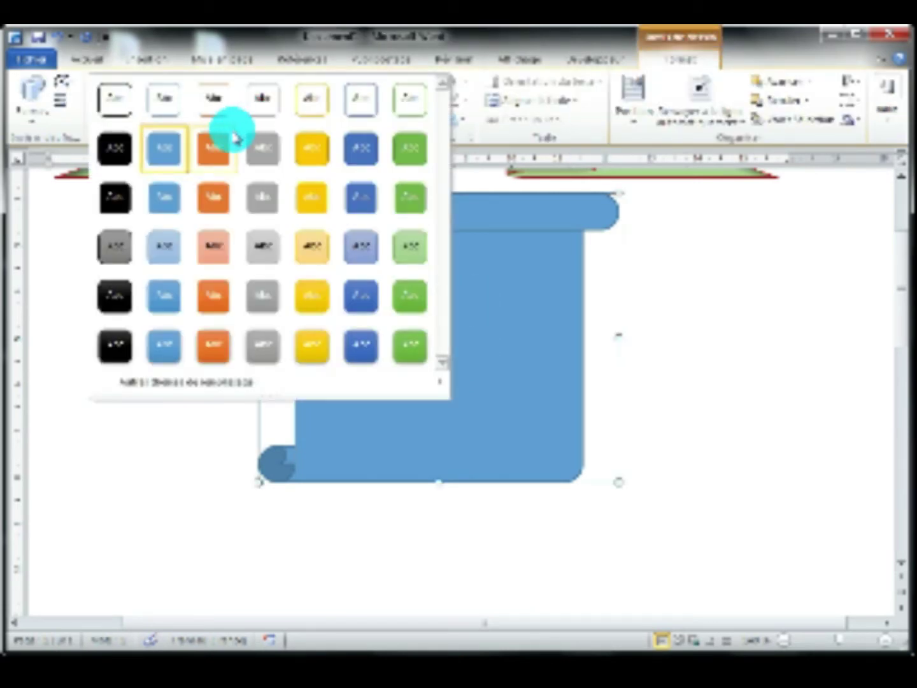
{"action": "left_click", "coordinate": [215, 255]}
{"action": "scroll", "coordinate": [693, 381], "scroll_direction": "up", "scroll_amount": 3}
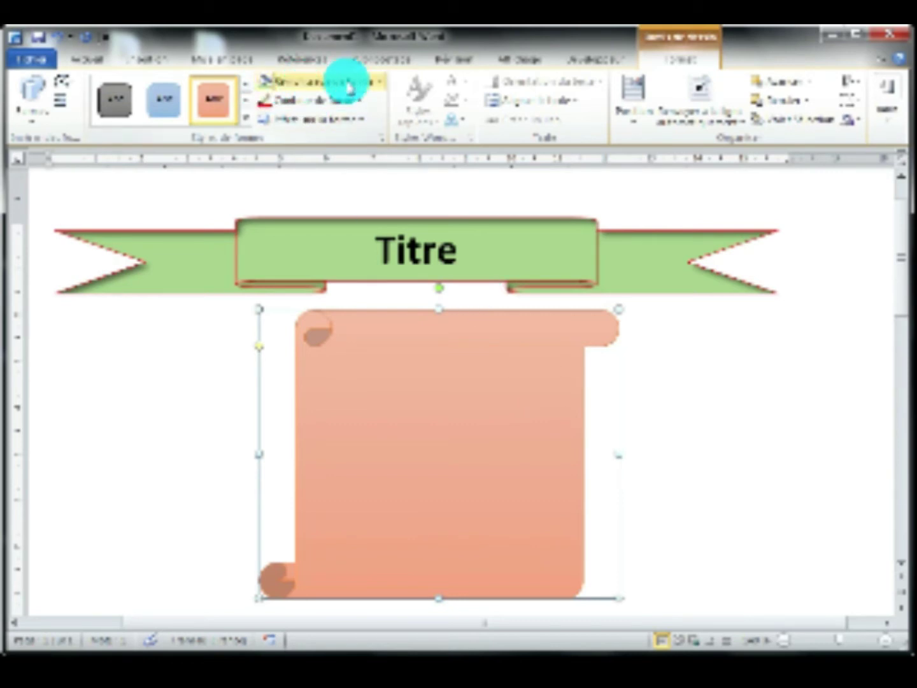
Step: Fill the scroll with the blue water droplets texture and add the text "Texte" inside it
{"action": "left_click", "coordinate": [382, 83]}
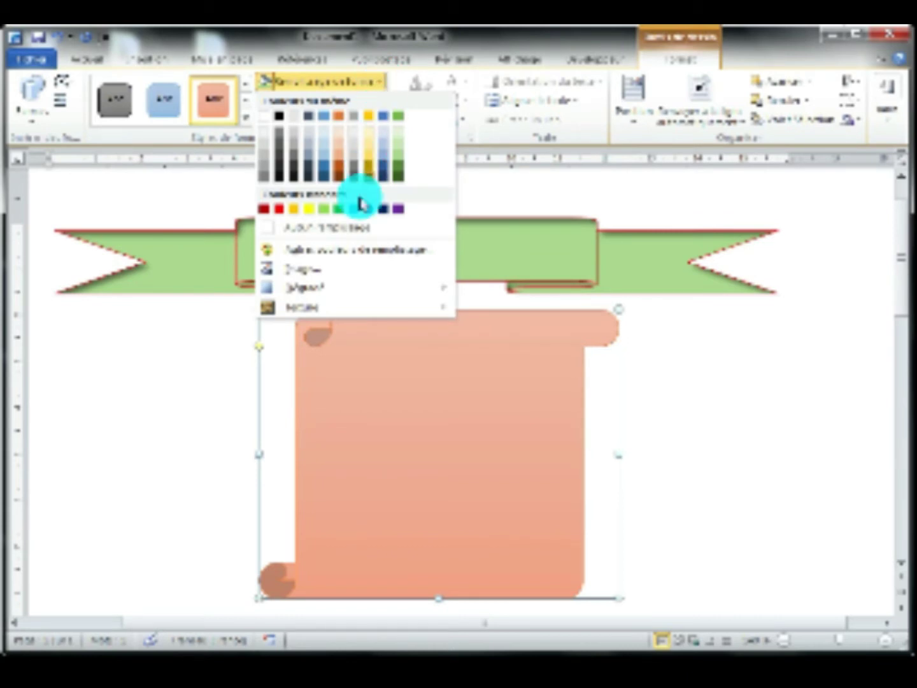
{"action": "mouse_move", "coordinate": [289, 283]}
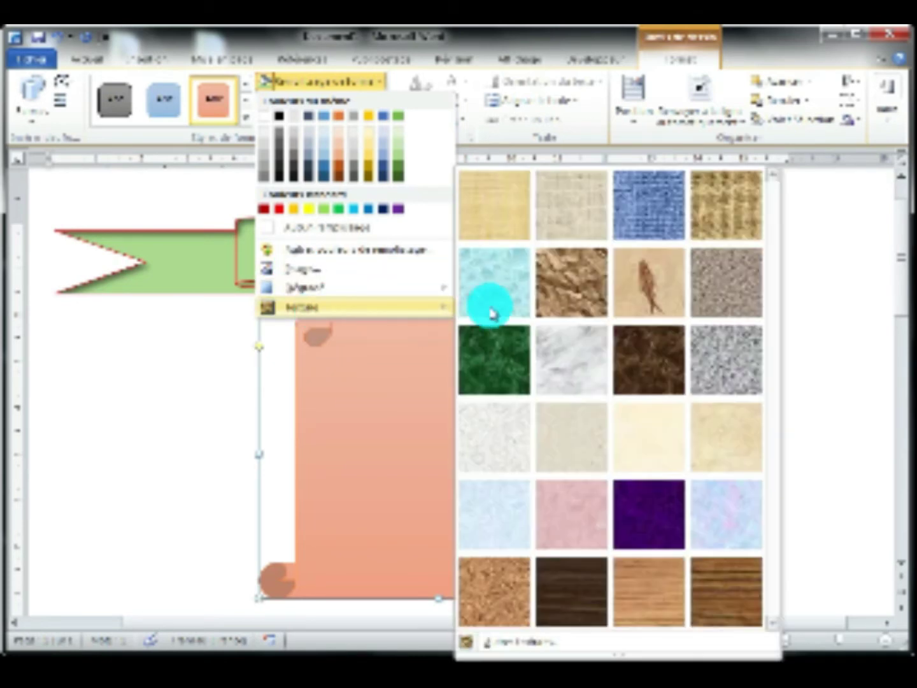
{"action": "left_click", "coordinate": [505, 294]}
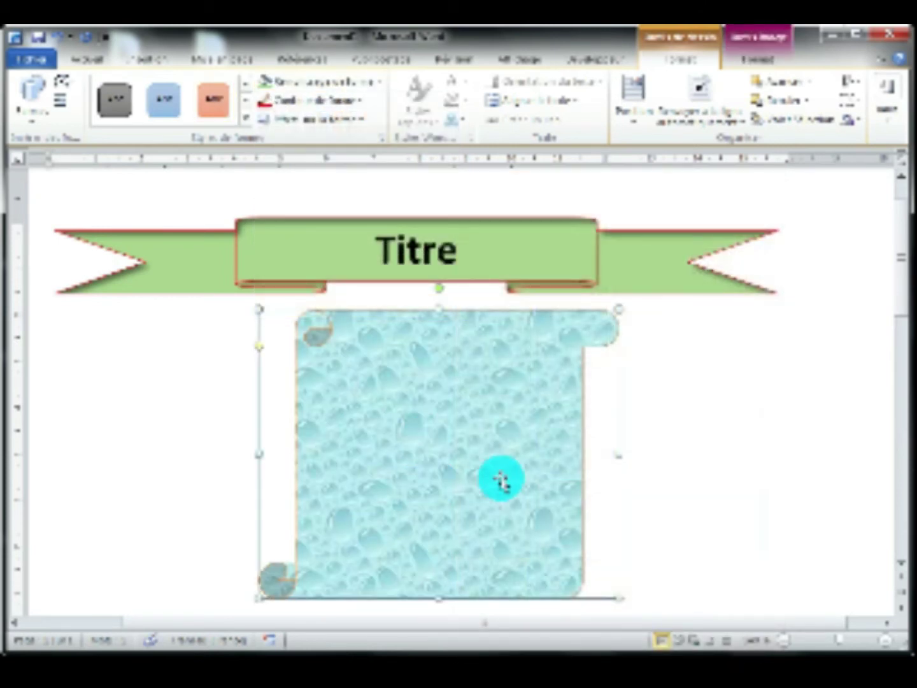
{"action": "right_click", "coordinate": [459, 424]}
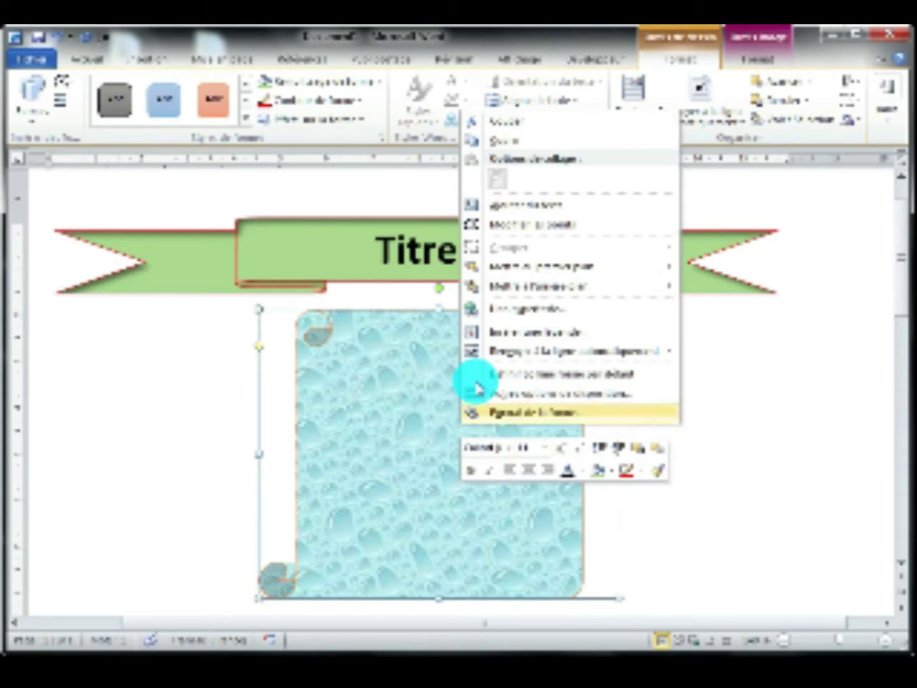
{"action": "left_click", "coordinate": [518, 209]}
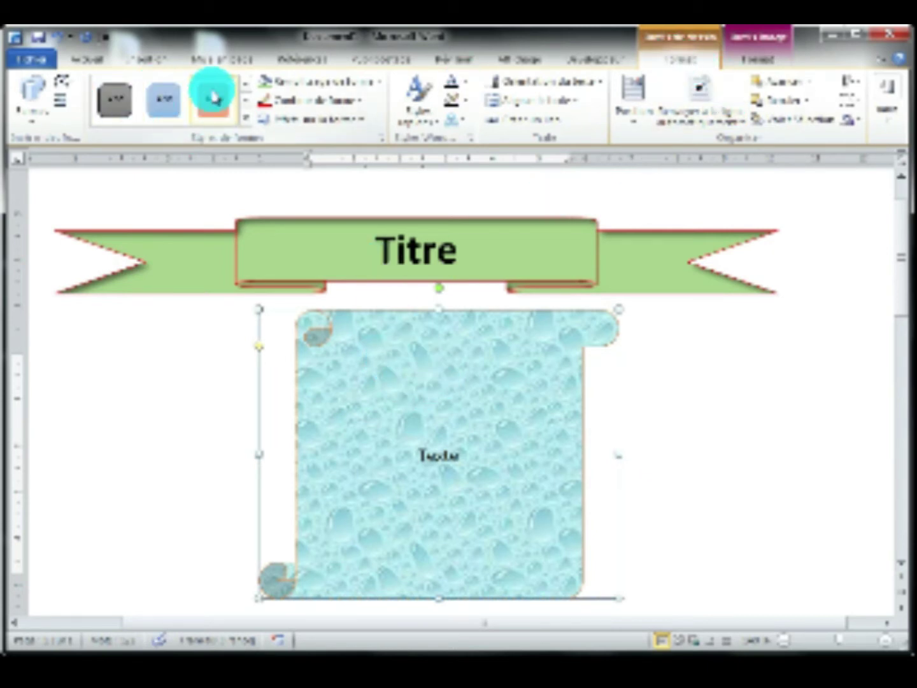
Step: Apply the yellow moderate-effect preset style to the scroll and change its fill to light green
{"action": "left_click", "coordinate": [244, 122]}
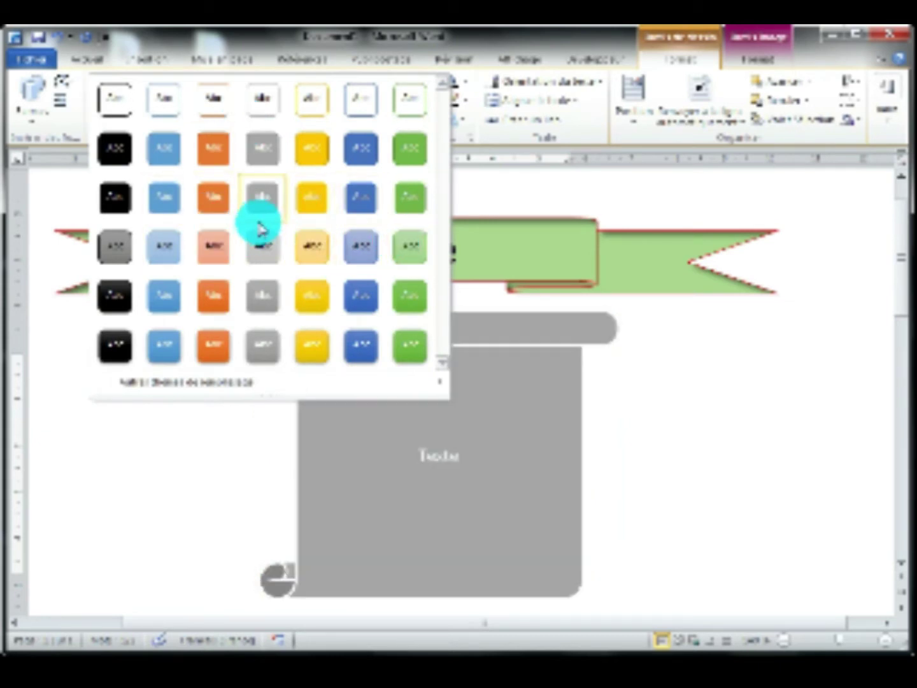
{"action": "left_click", "coordinate": [312, 295]}
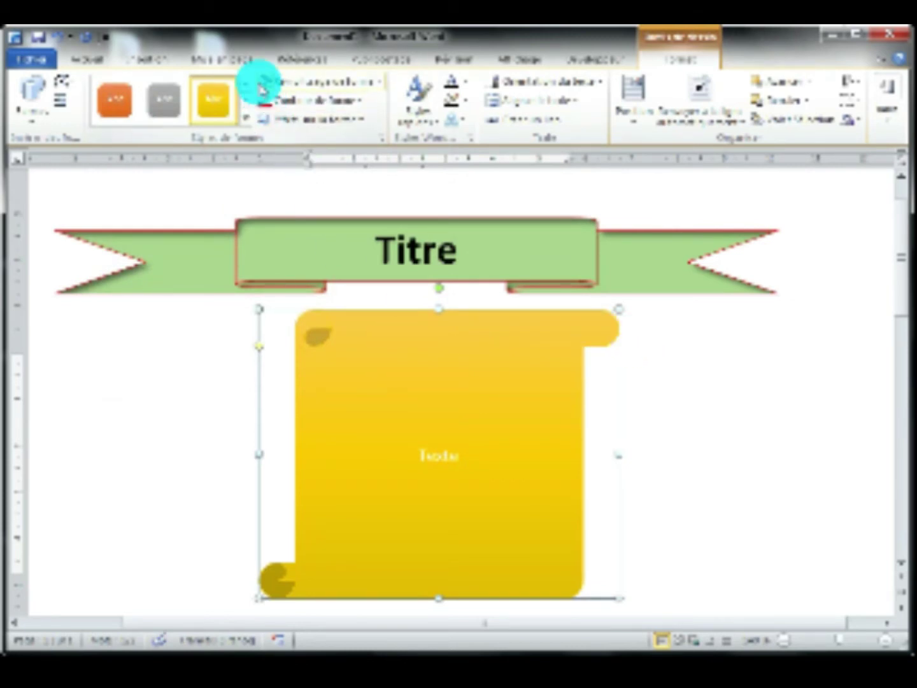
{"action": "left_click", "coordinate": [378, 89]}
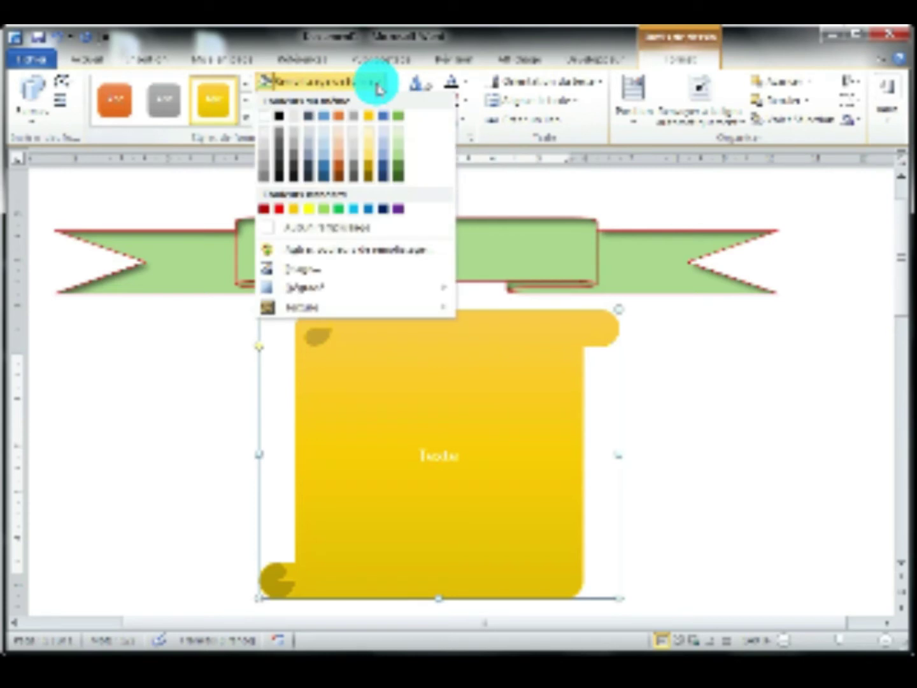
{"action": "left_click", "coordinate": [397, 152]}
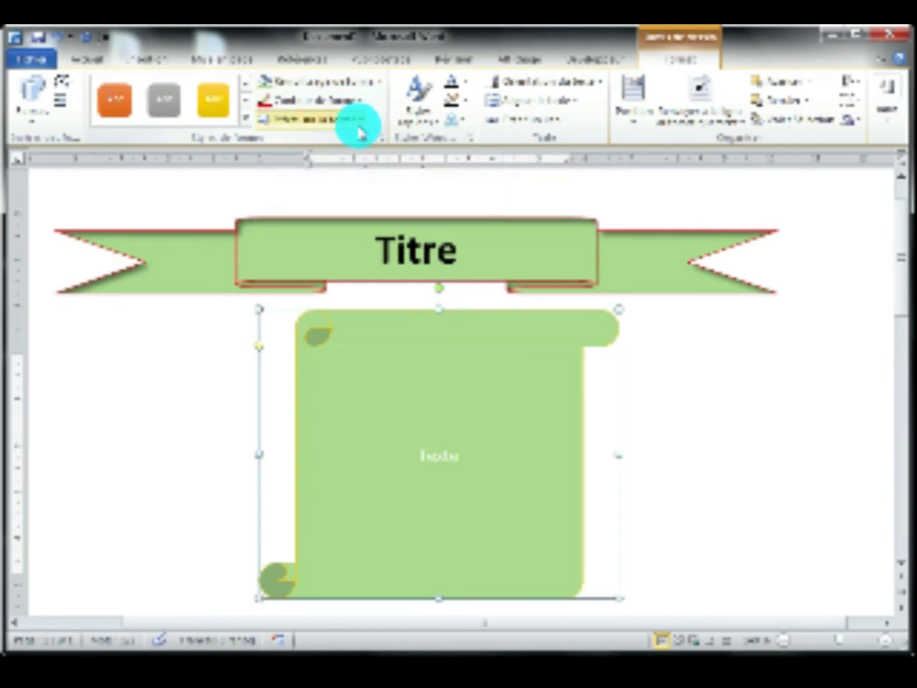
Step: Fill the scroll with the purple flower picture from the Images library
{"action": "left_click", "coordinate": [380, 83]}
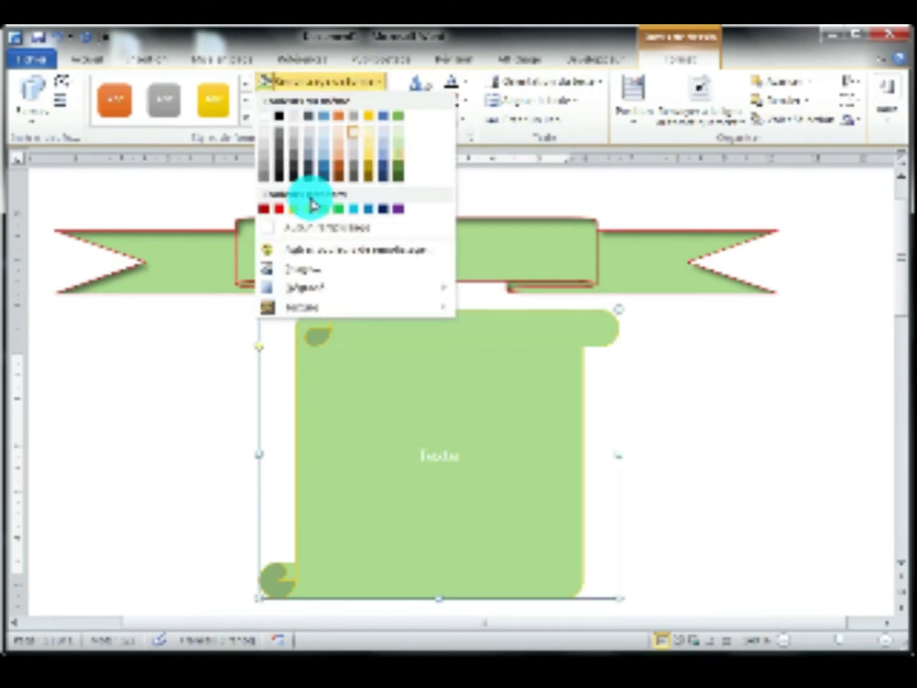
{"action": "left_click", "coordinate": [308, 276]}
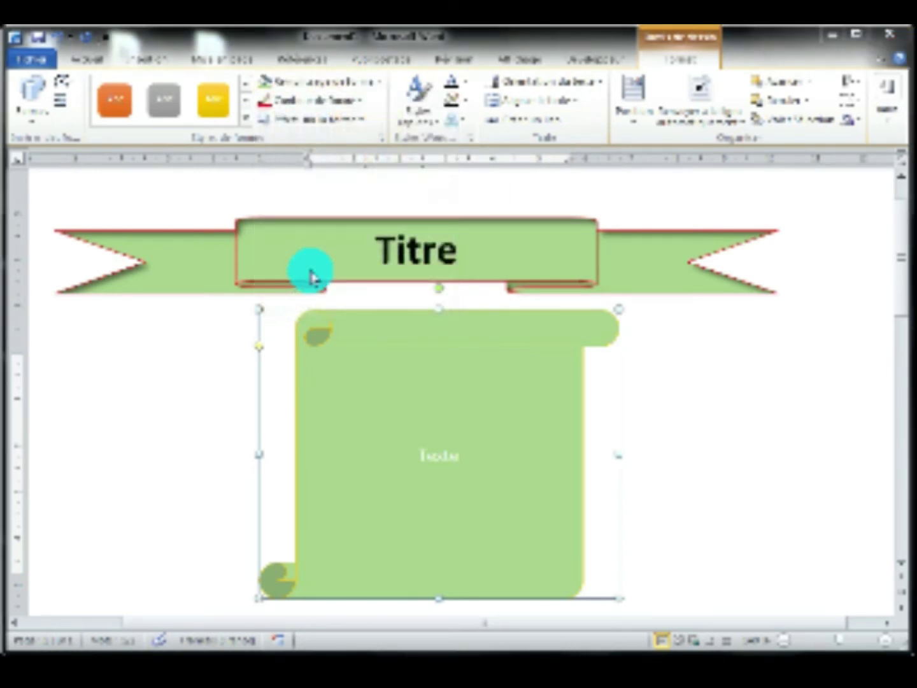
{"action": "left_click", "coordinate": [348, 340]}
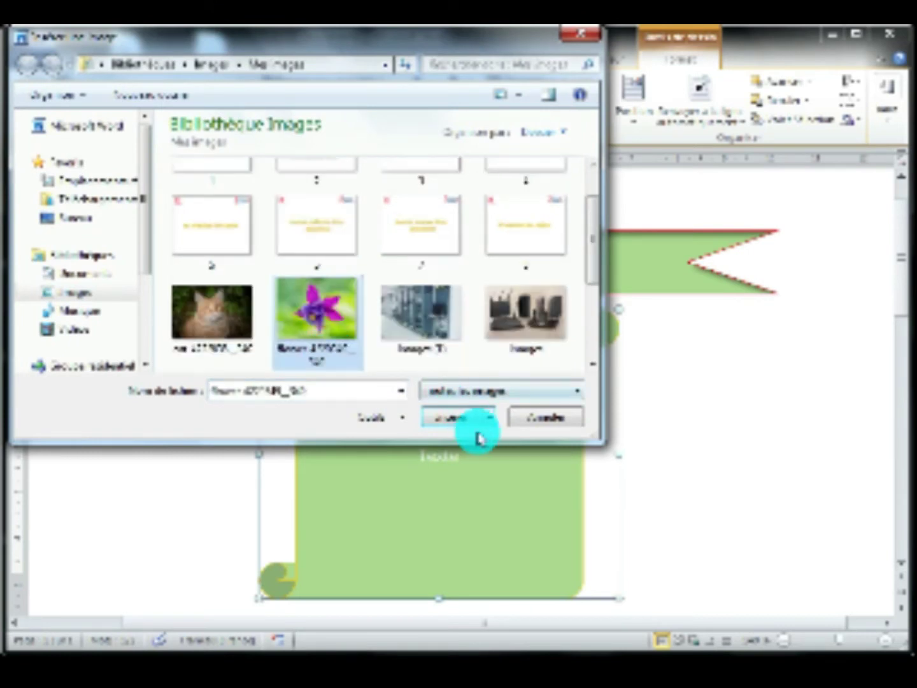
{"action": "left_click", "coordinate": [441, 421]}
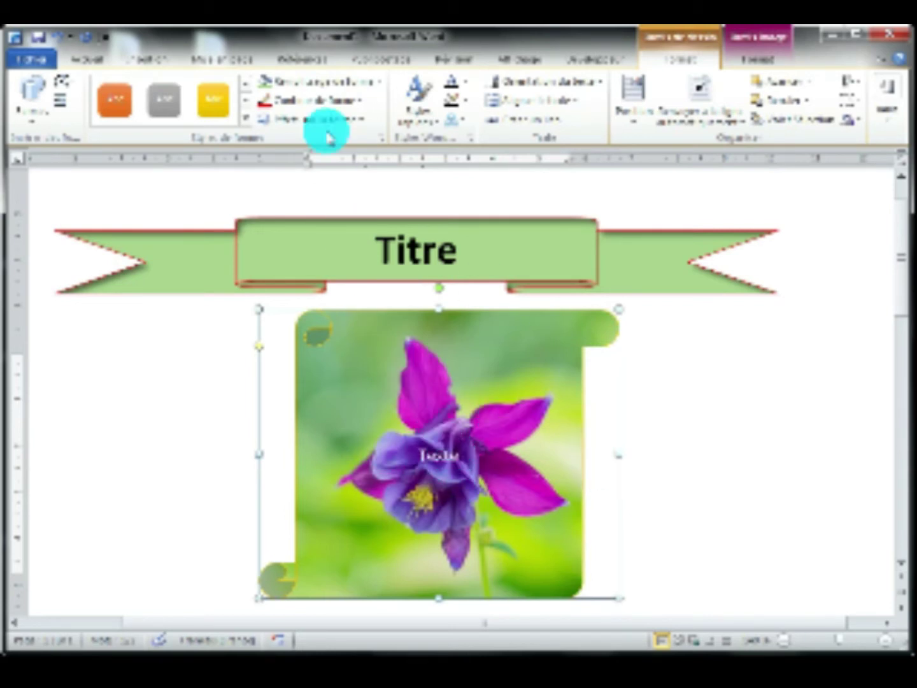
{"action": "left_click", "coordinate": [375, 83]}
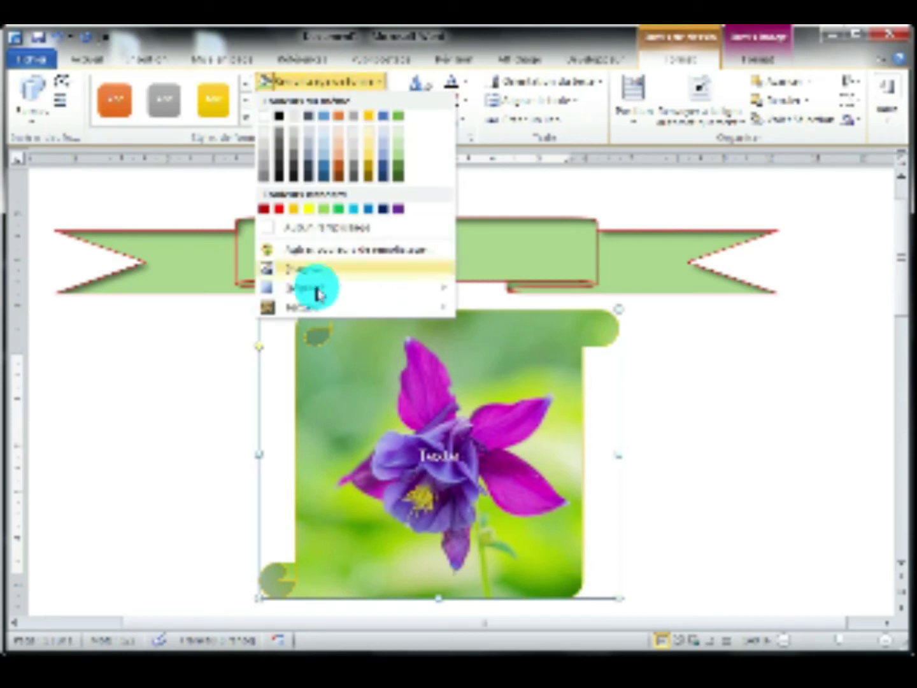
{"action": "mouse_move", "coordinate": [305, 291]}
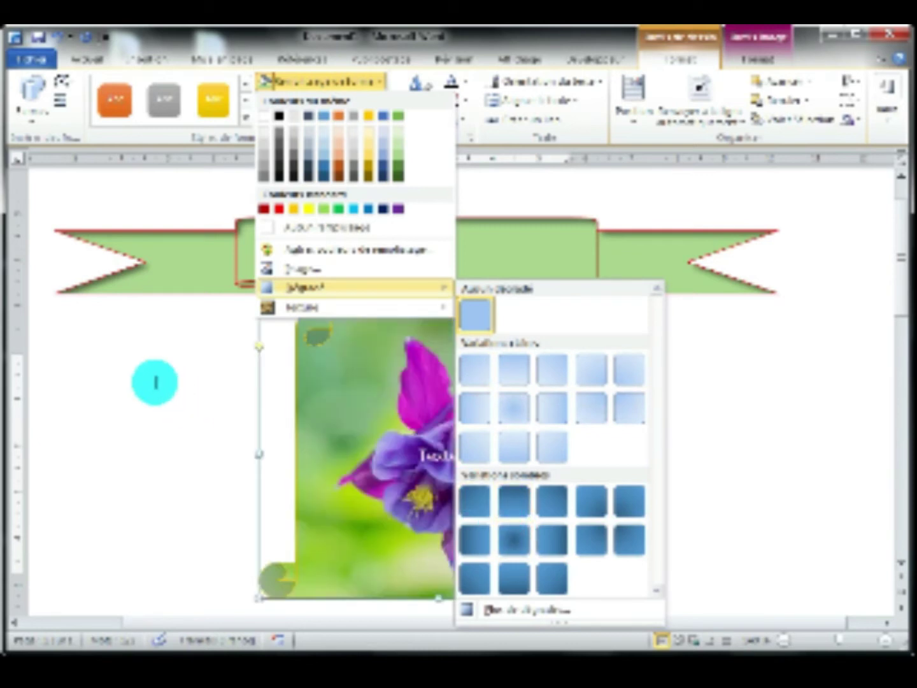
{"action": "left_click", "coordinate": [154, 382]}
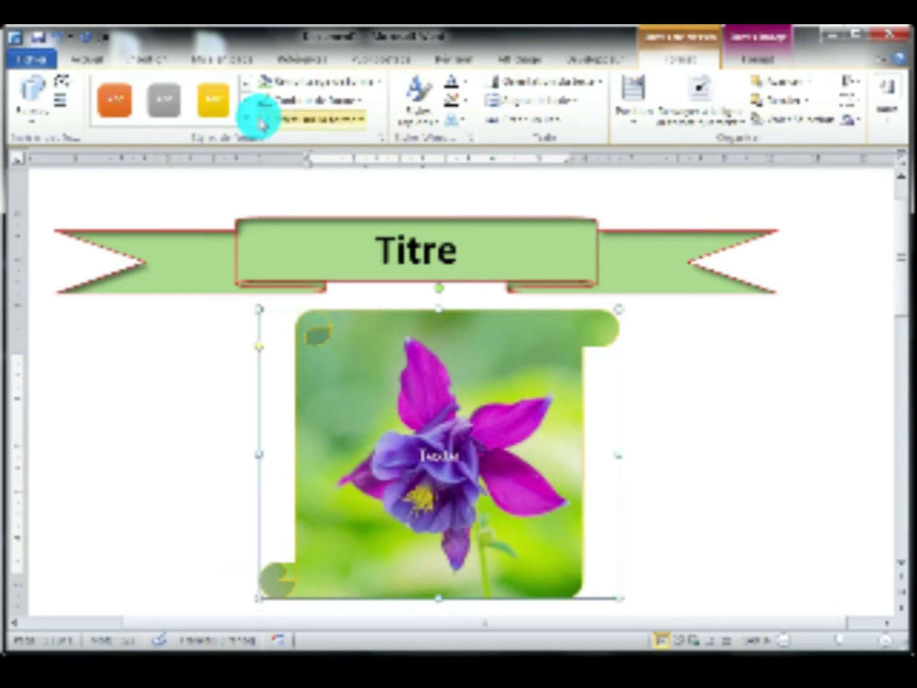
Step: Set the scroll's outline to a 2¼ pt thickness and the standard red colour
{"action": "left_click", "coordinate": [363, 102]}
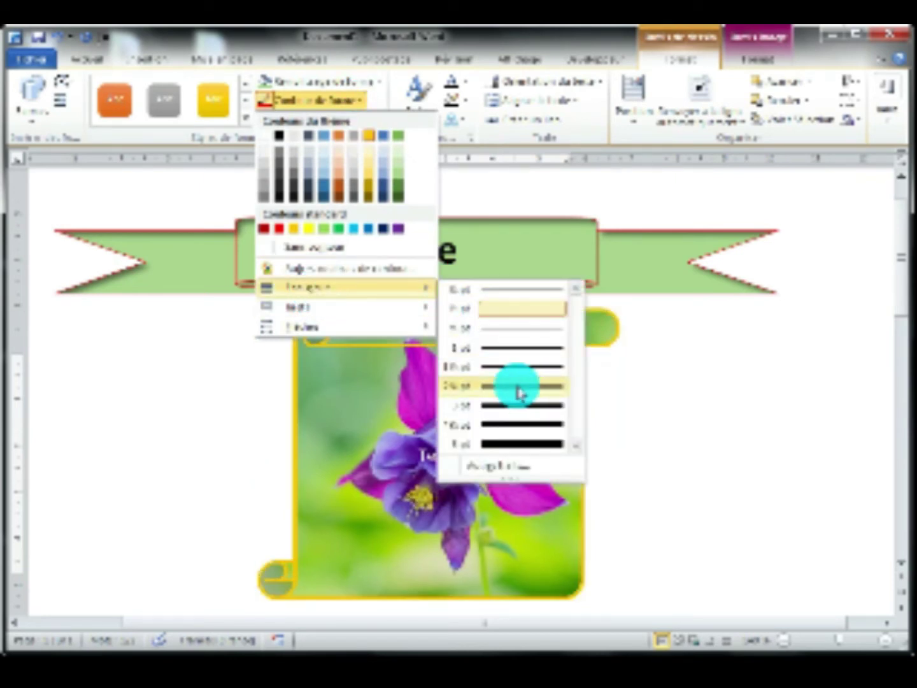
{"action": "left_click", "coordinate": [518, 386]}
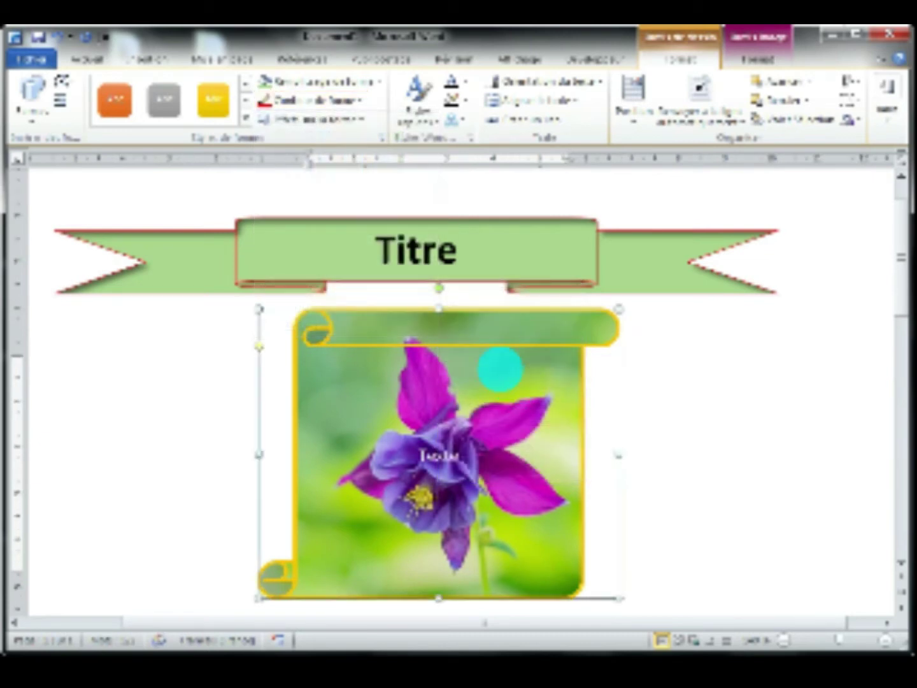
{"action": "left_click", "coordinate": [359, 103]}
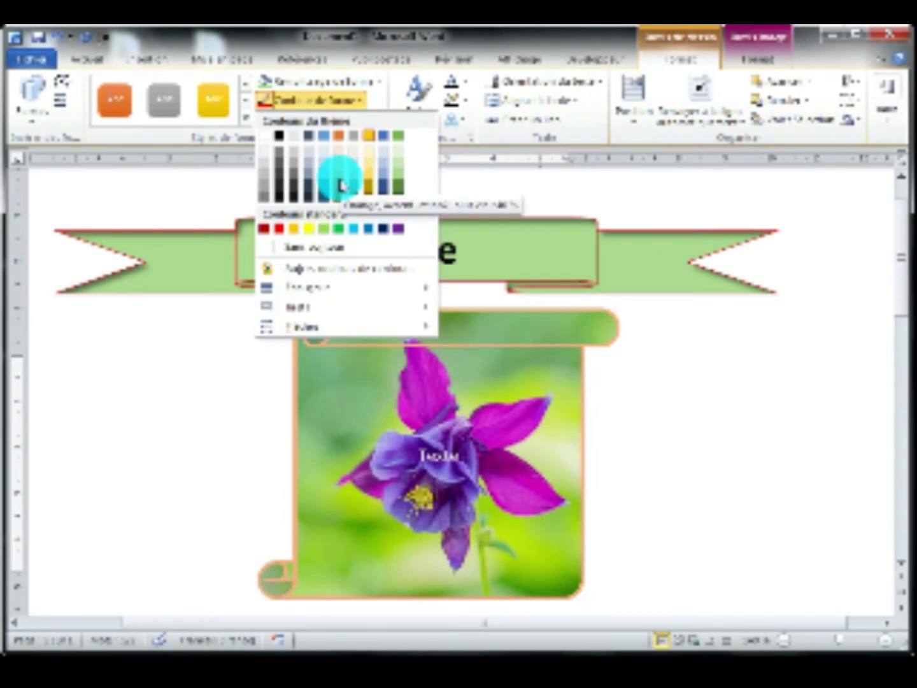
{"action": "left_click", "coordinate": [281, 231]}
{"action": "left_click", "coordinate": [732, 447]}
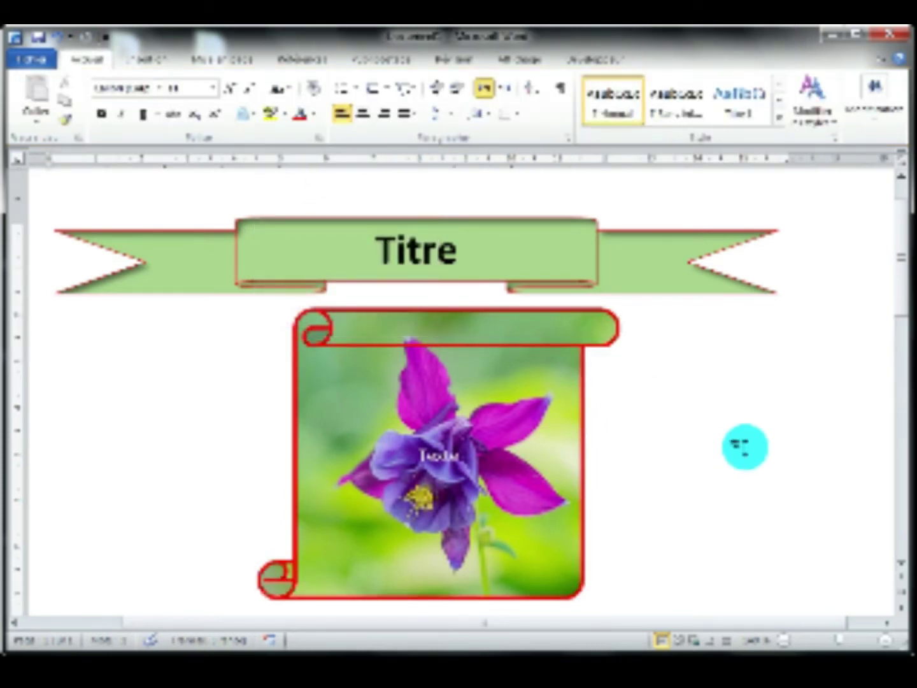
Step: Place the insertion point on a blank line in the empty area below the scroll
{"action": "left_click", "coordinate": [580, 346]}
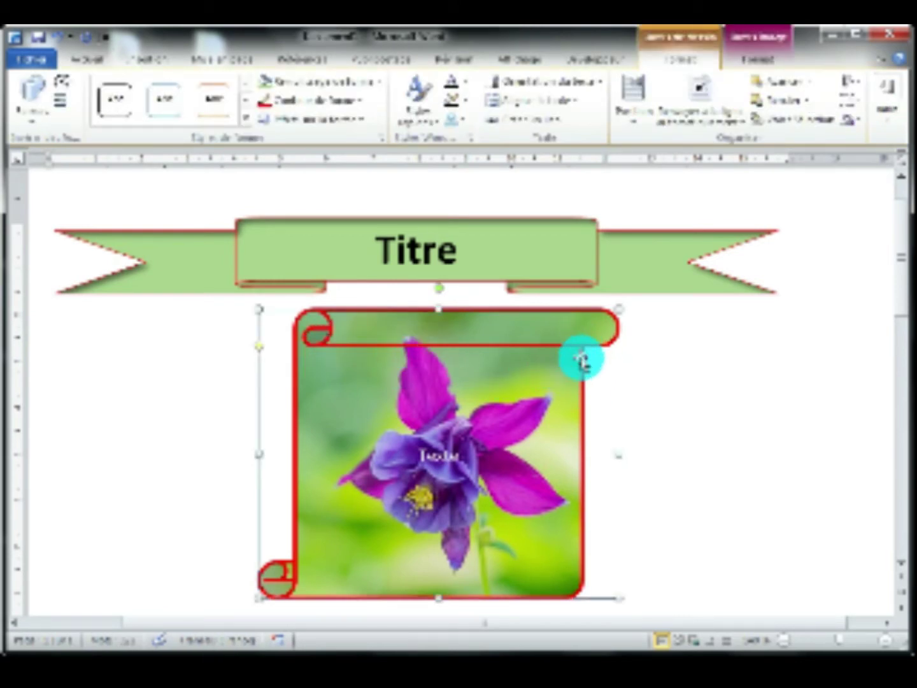
{"action": "scroll", "coordinate": [617, 386], "scroll_direction": "down", "scroll_amount": 3}
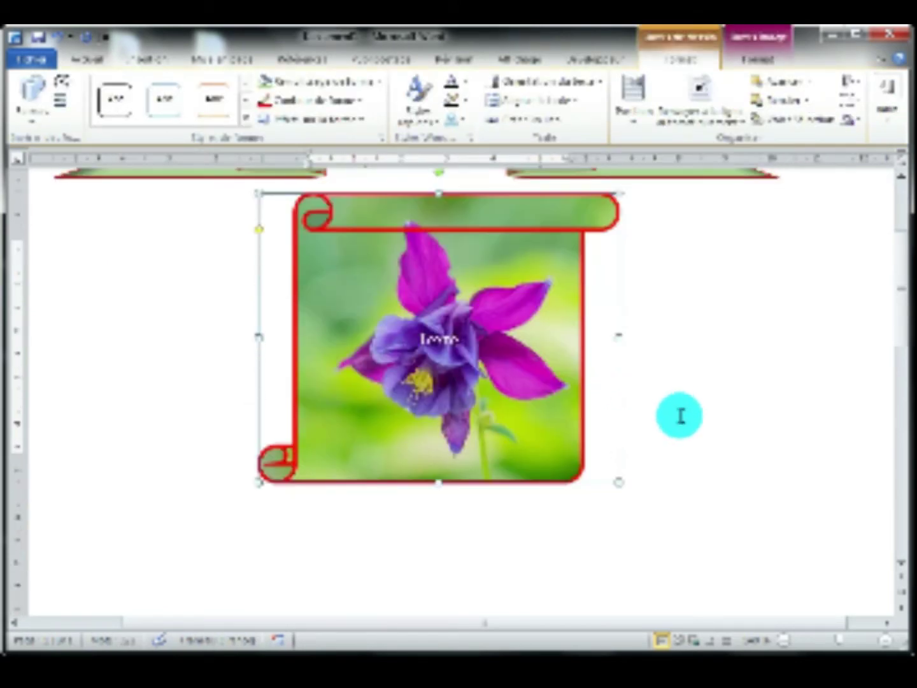
{"action": "left_click", "coordinate": [687, 436]}
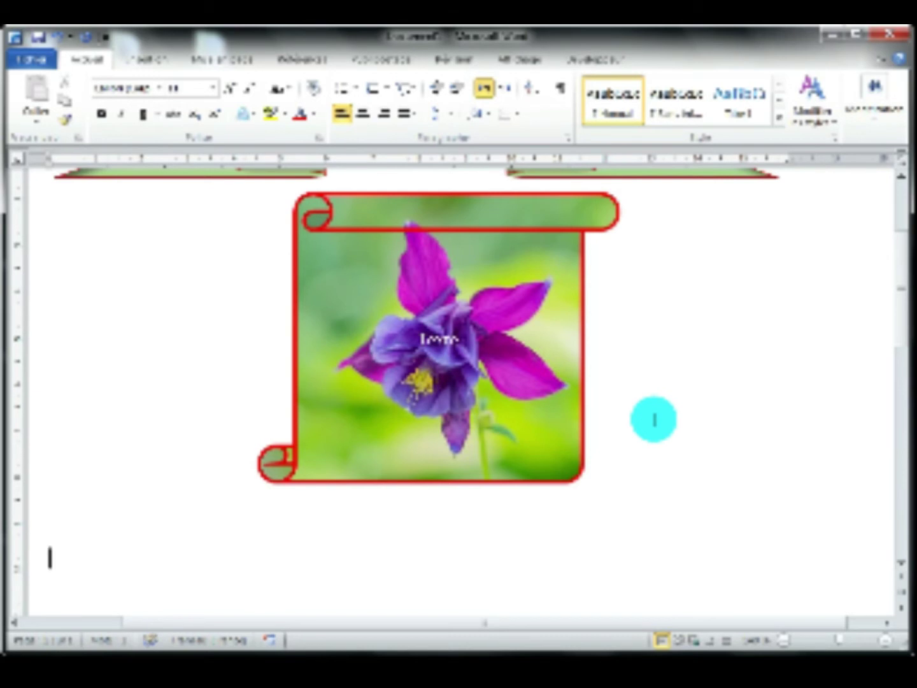
{"action": "scroll", "coordinate": [654, 419], "scroll_direction": "down", "scroll_amount": 6}
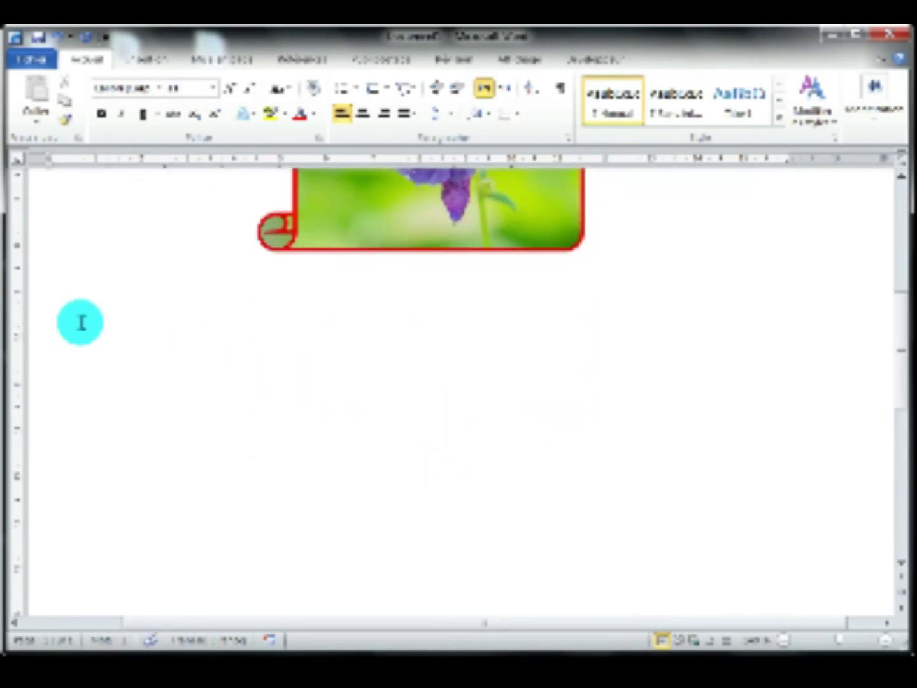
Step: List all available clip art and insert the drawing of the woman at a computer below the scroll
{"action": "left_click", "coordinate": [146, 65]}
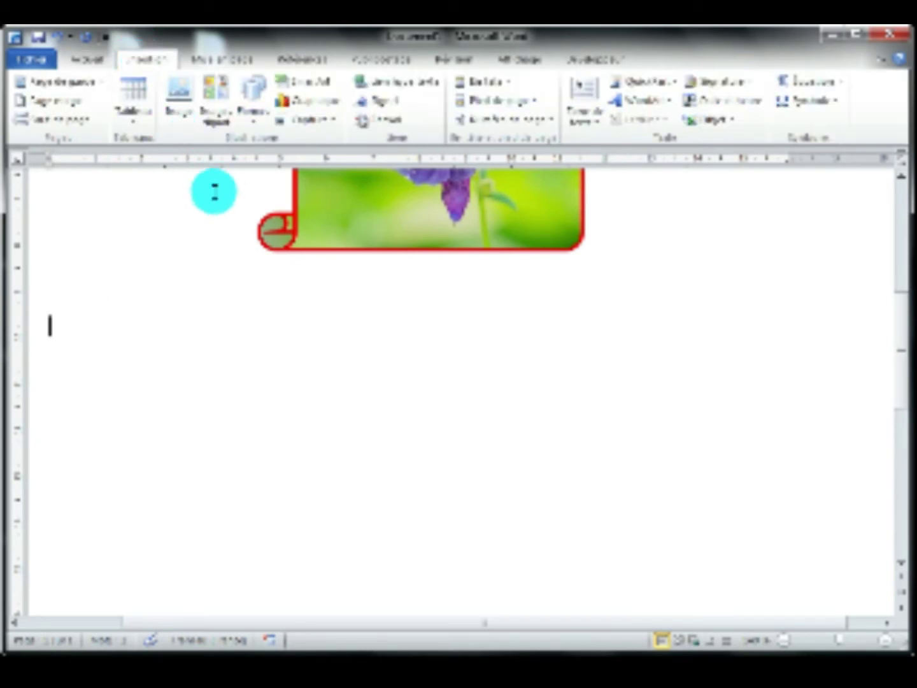
{"action": "left_click", "coordinate": [216, 119]}
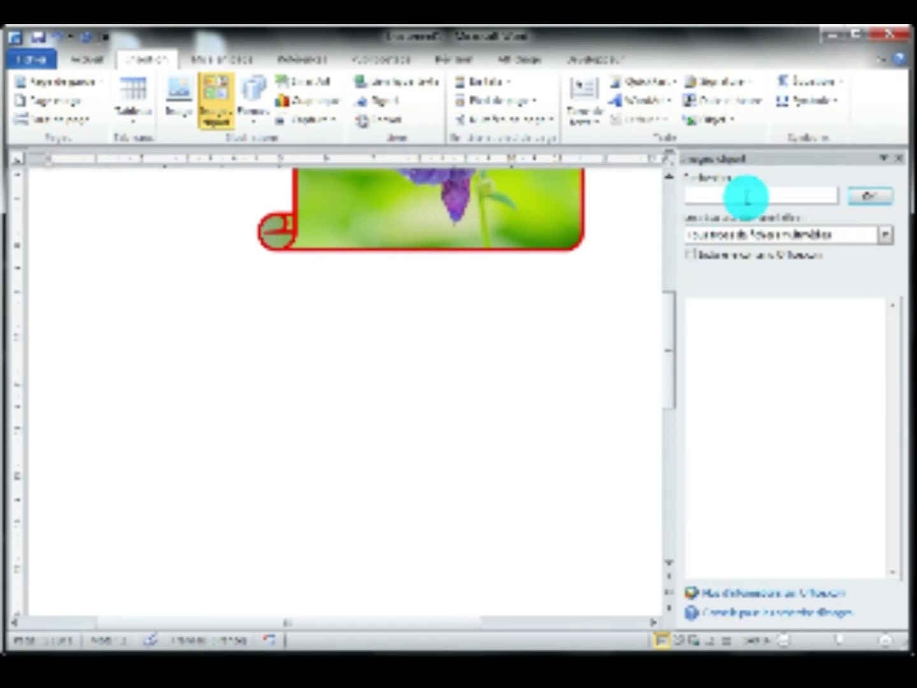
{"action": "left_click", "coordinate": [866, 203]}
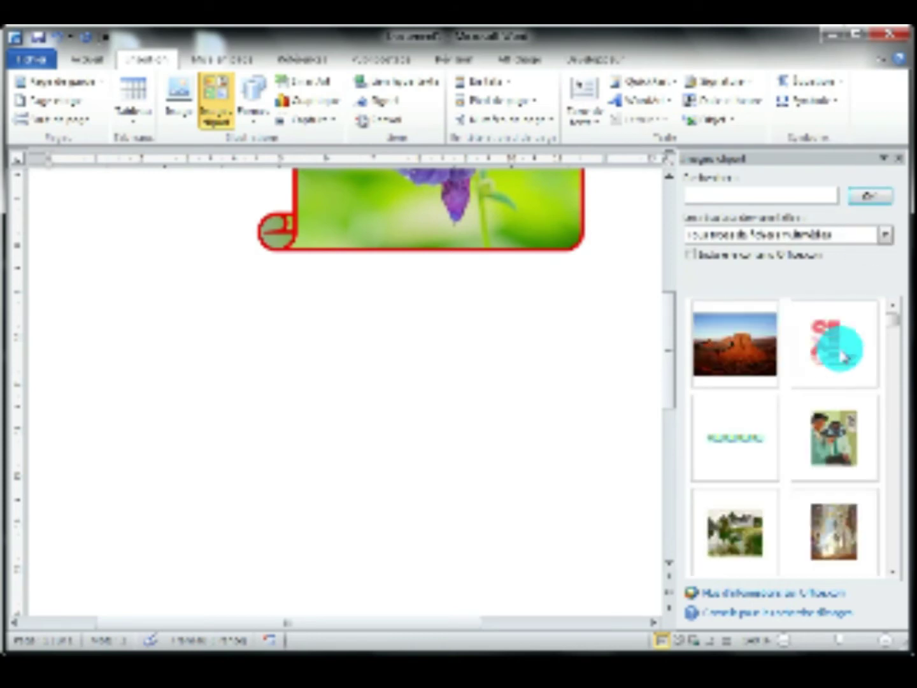
{"action": "scroll", "coordinate": [891, 554], "scroll_direction": "down", "scroll_amount": 3}
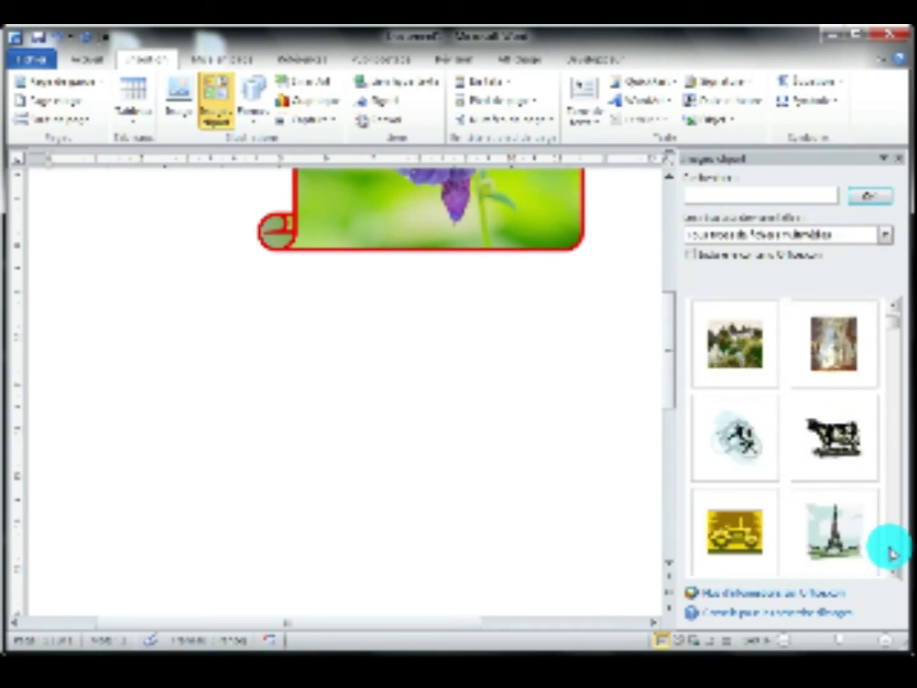
{"action": "scroll", "coordinate": [891, 554], "scroll_direction": "down", "scroll_amount": 8}
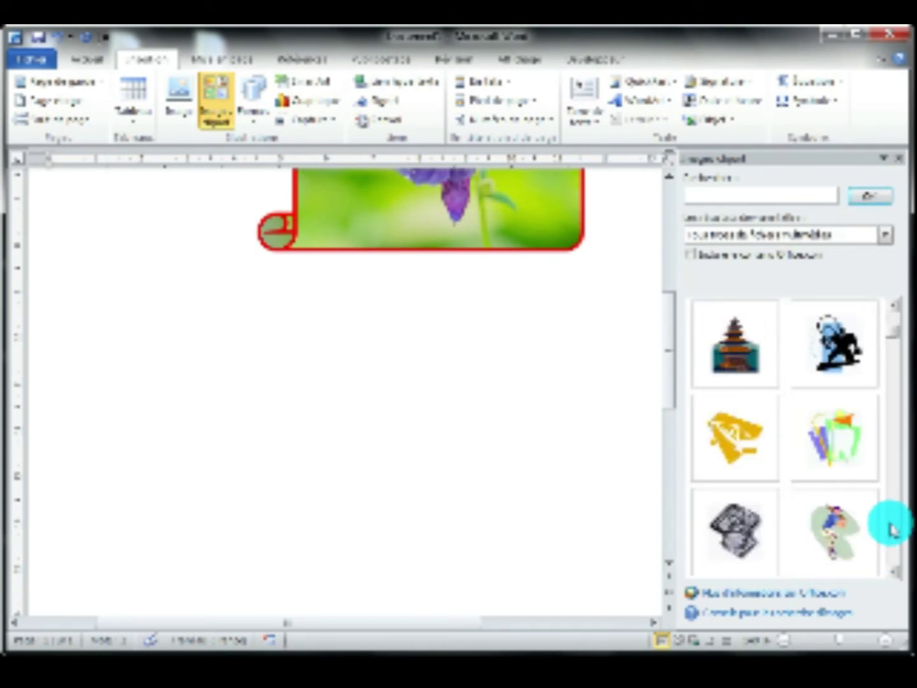
{"action": "left_click", "coordinate": [894, 322]}
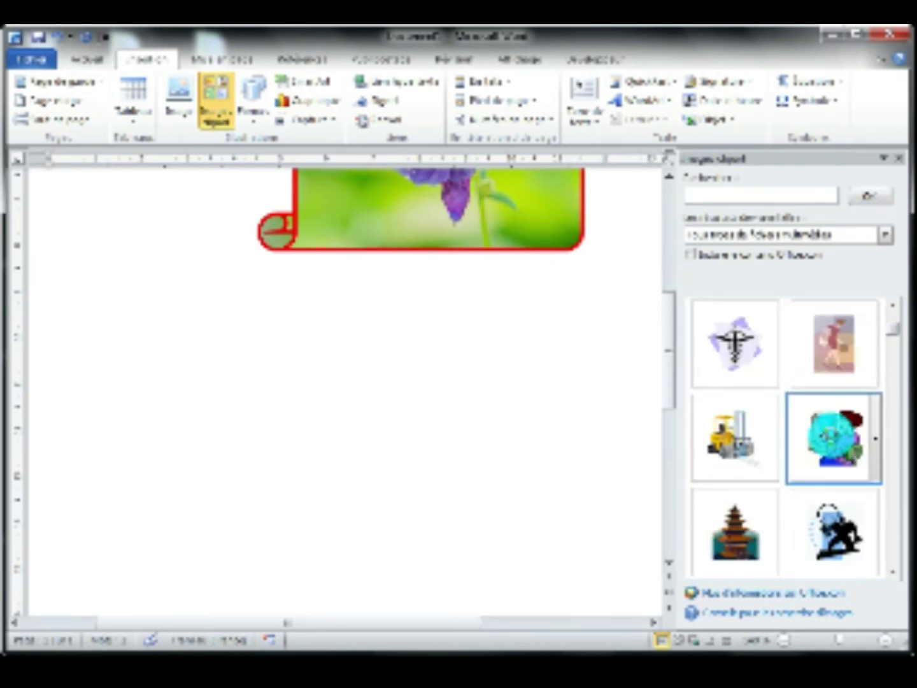
{"action": "left_click", "coordinate": [831, 439]}
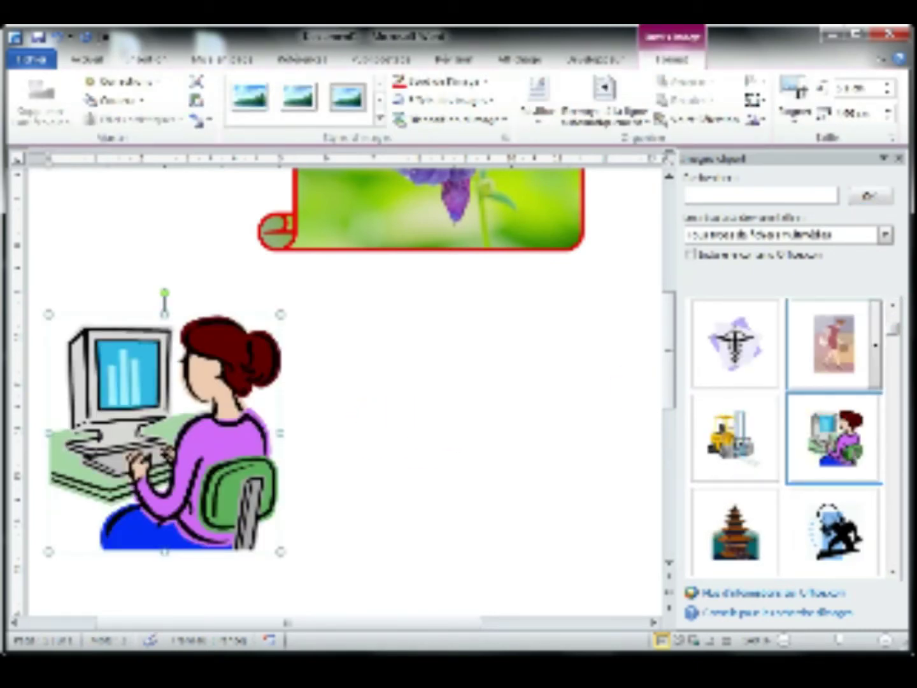
{"action": "left_click", "coordinate": [898, 163]}
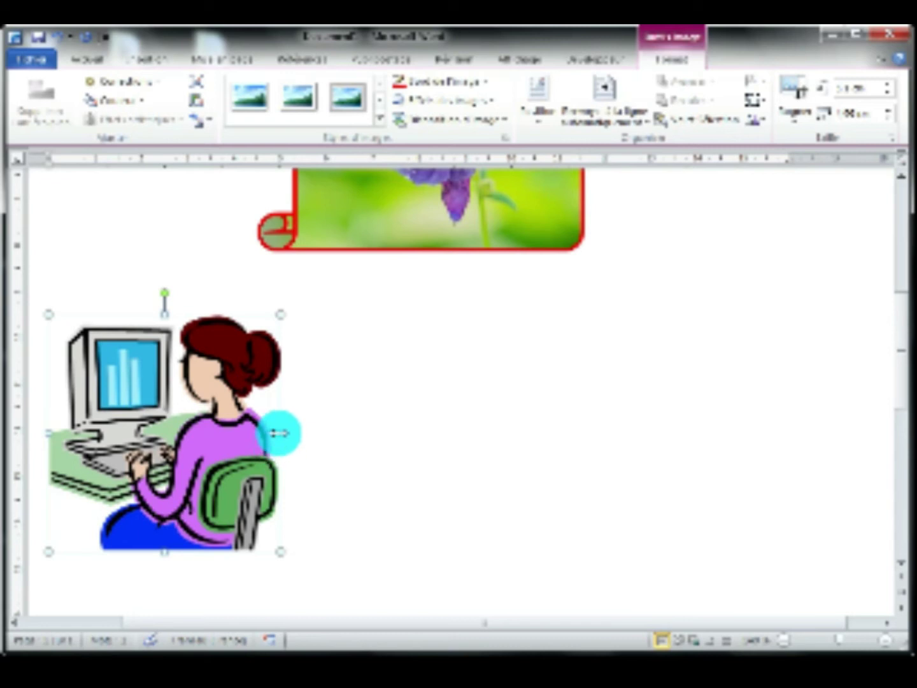
Step: Shrink the clip art to about 4.5 cm wide and try rotating it, leaving it upright
{"action": "mouse_move", "coordinate": [279, 433]}
{"action": "left_mouse_down"}
{"action": "mouse_move", "coordinate": [394, 430]}
{"action": "mouse_move", "coordinate": [280, 434]}
{"action": "left_mouse_up"}
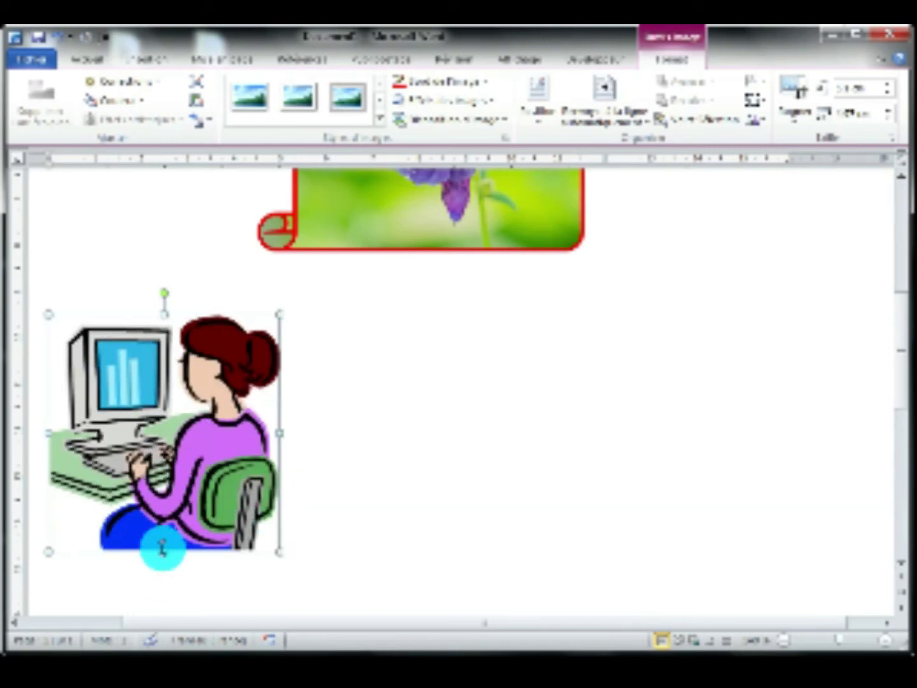
{"action": "mouse_move", "coordinate": [163, 551]}
{"action": "left_mouse_down"}
{"action": "mouse_move", "coordinate": [162, 599]}
{"action": "mouse_move", "coordinate": [164, 527]}
{"action": "left_mouse_up"}
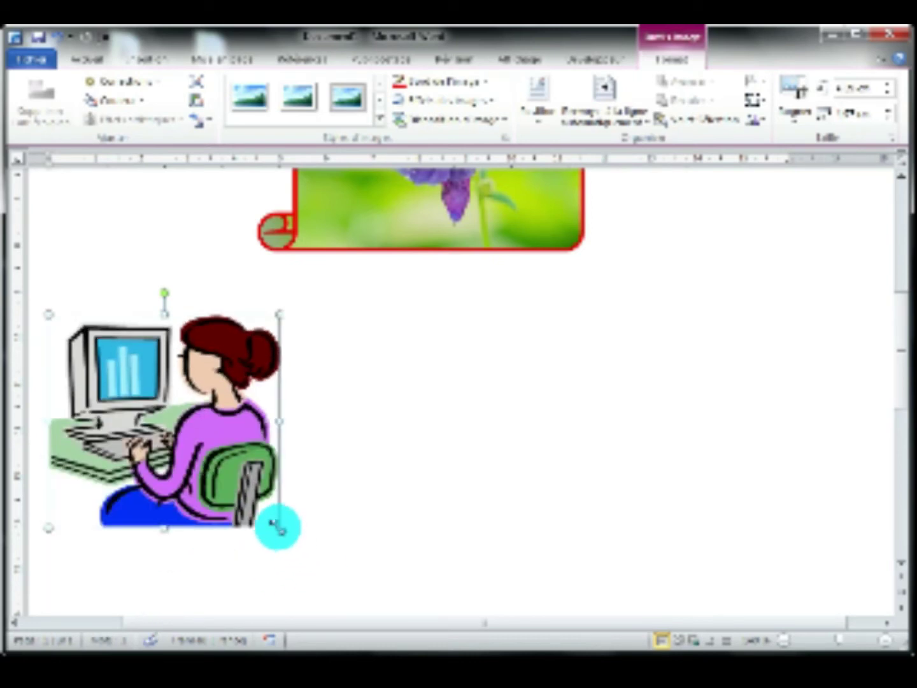
{"action": "left_click_drag", "start_coordinate": [277, 527], "coordinate": [258, 510]}
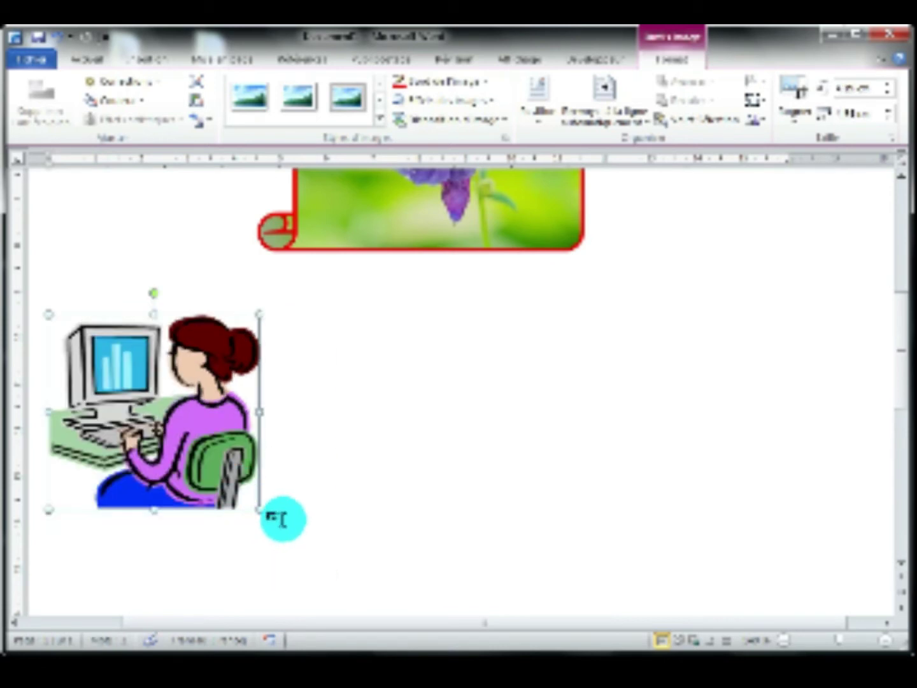
{"action": "left_click_drag", "start_coordinate": [153, 296], "coordinate": [187, 307]}
{"action": "left_click_drag", "start_coordinate": [182, 307], "coordinate": [167, 298]}
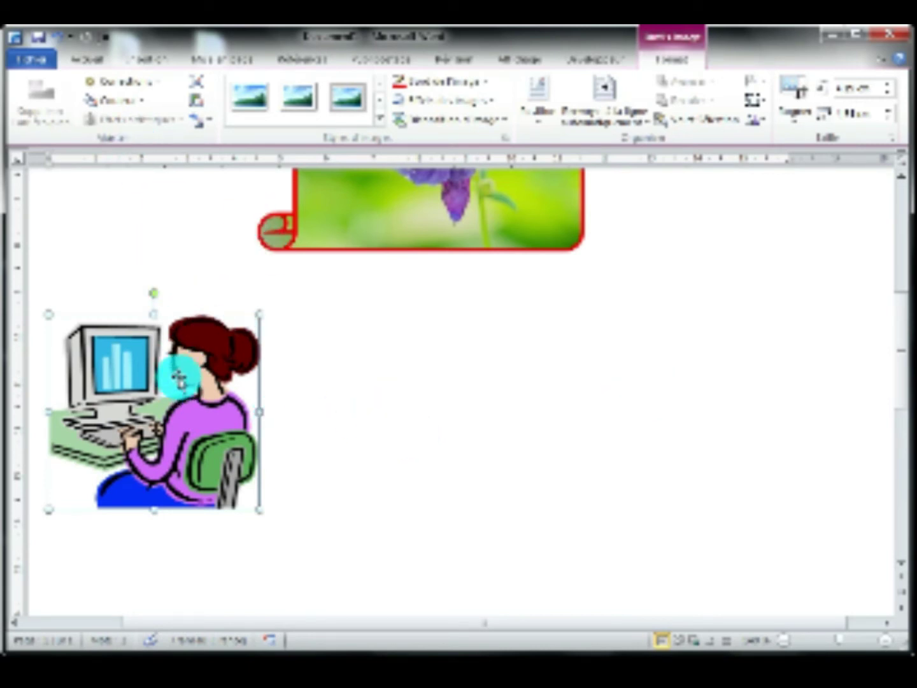
Step: Try centred, right and left alignment on the clip art's paragraph and leave it centred
{"action": "left_click", "coordinate": [87, 61]}
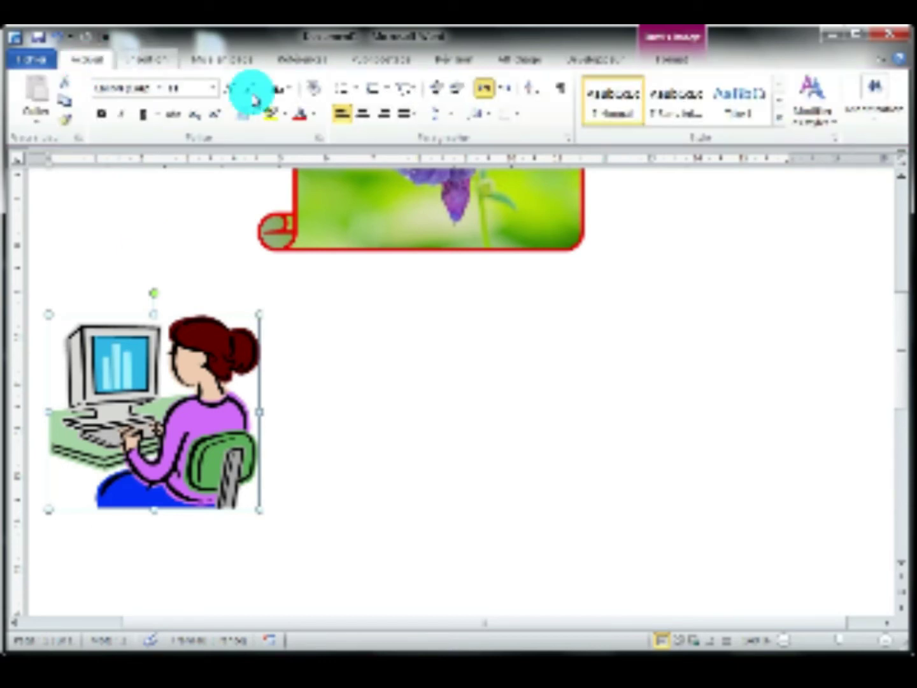
{"action": "left_click", "coordinate": [361, 116]}
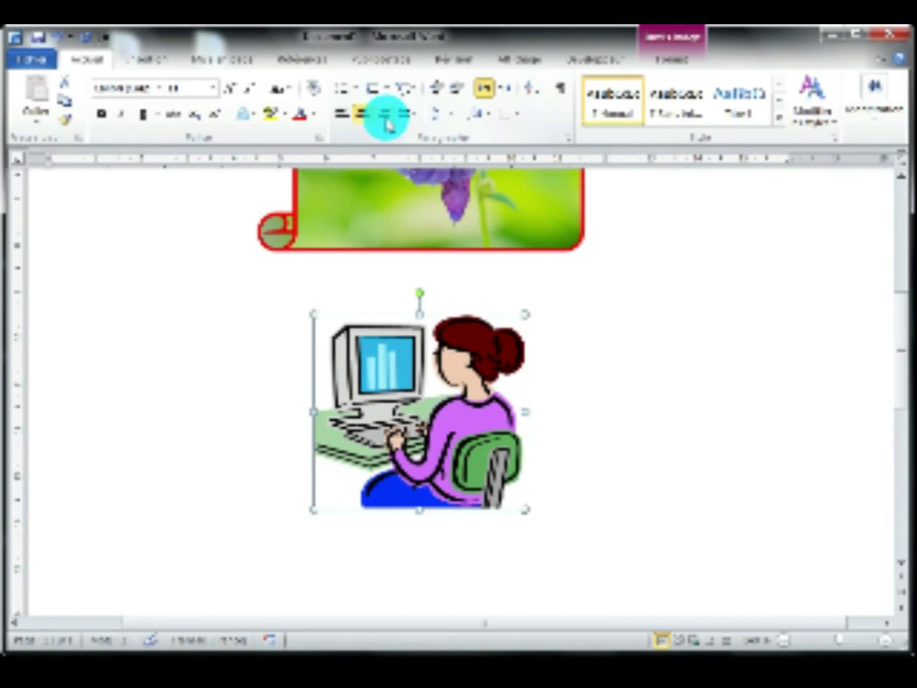
{"action": "left_click", "coordinate": [384, 114]}
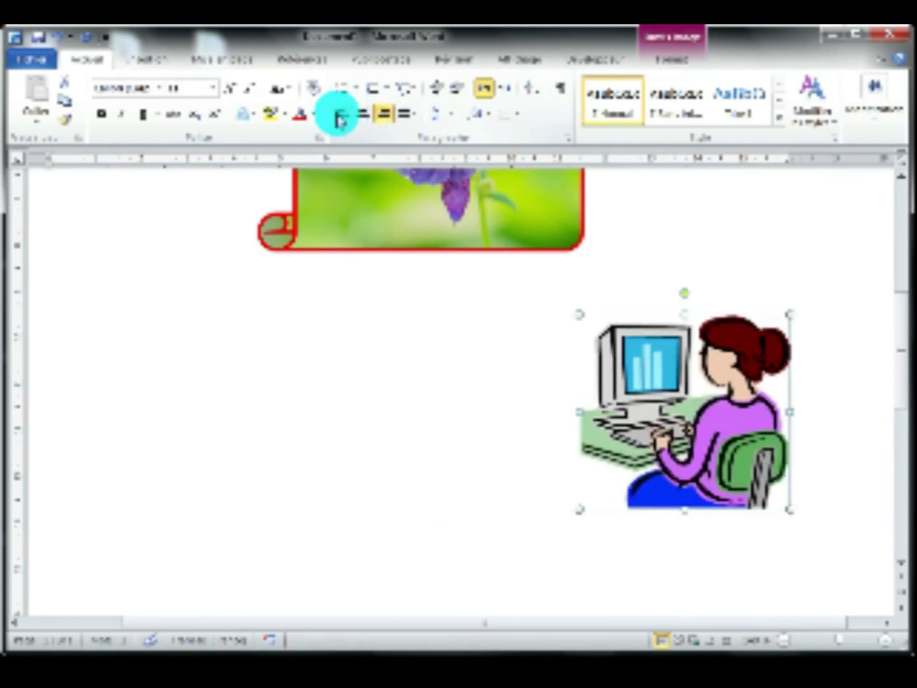
{"action": "left_click", "coordinate": [344, 119]}
{"action": "left_click", "coordinate": [361, 115]}
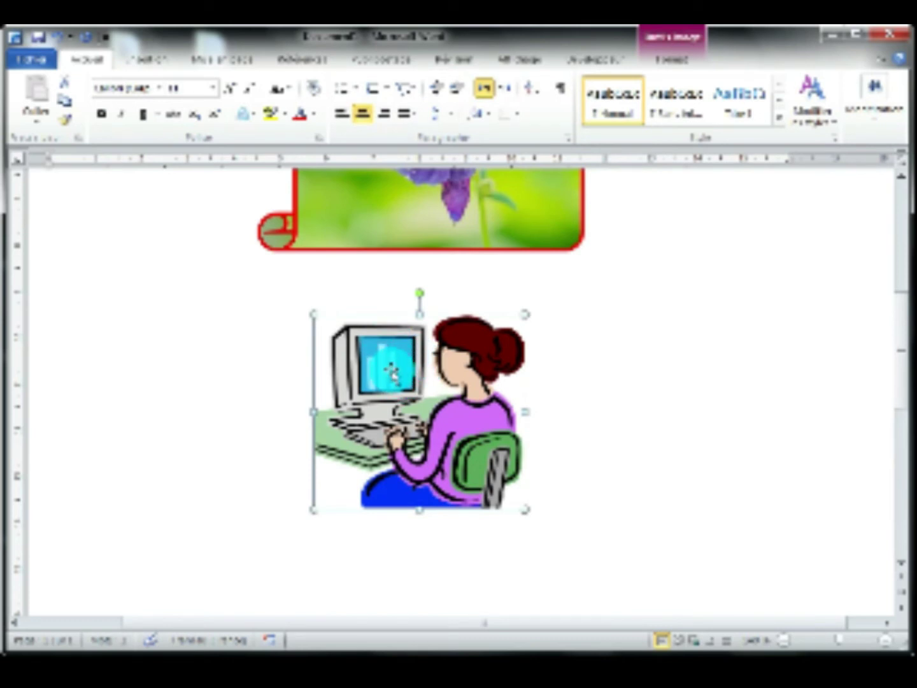
Step: Delete the clip art and insert the "Manchots" picture from the "Échantillons d'images" folder in its place
{"action": "key", "text": "Delete"}
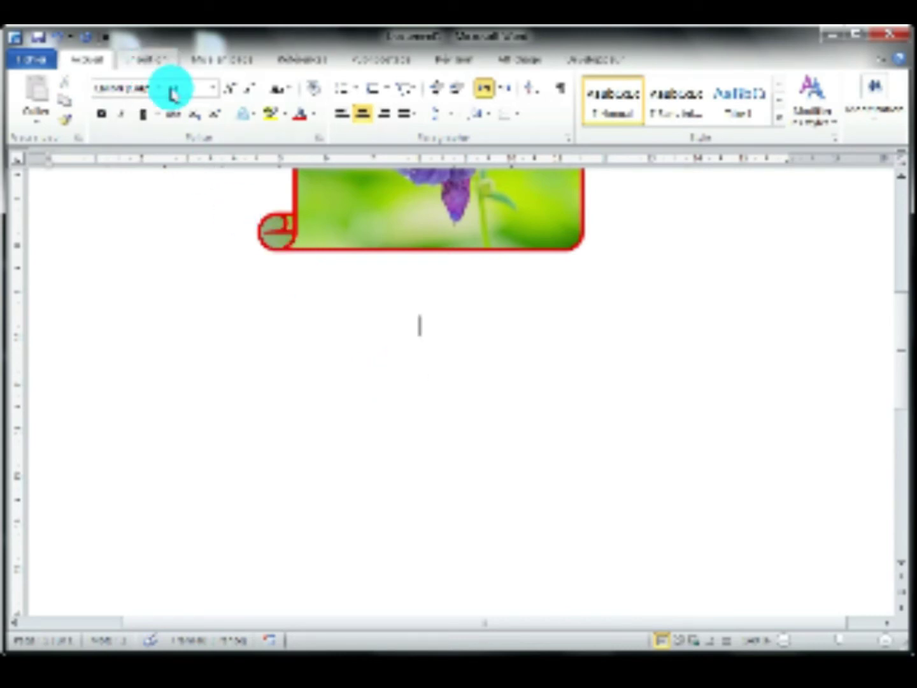
{"action": "left_click", "coordinate": [151, 62]}
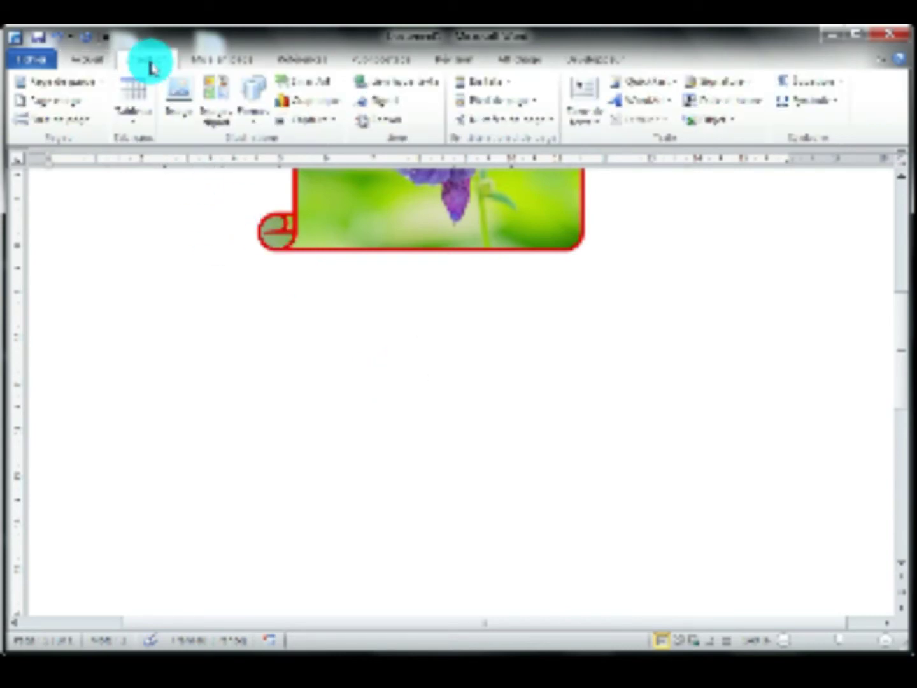
{"action": "left_click", "coordinate": [181, 117]}
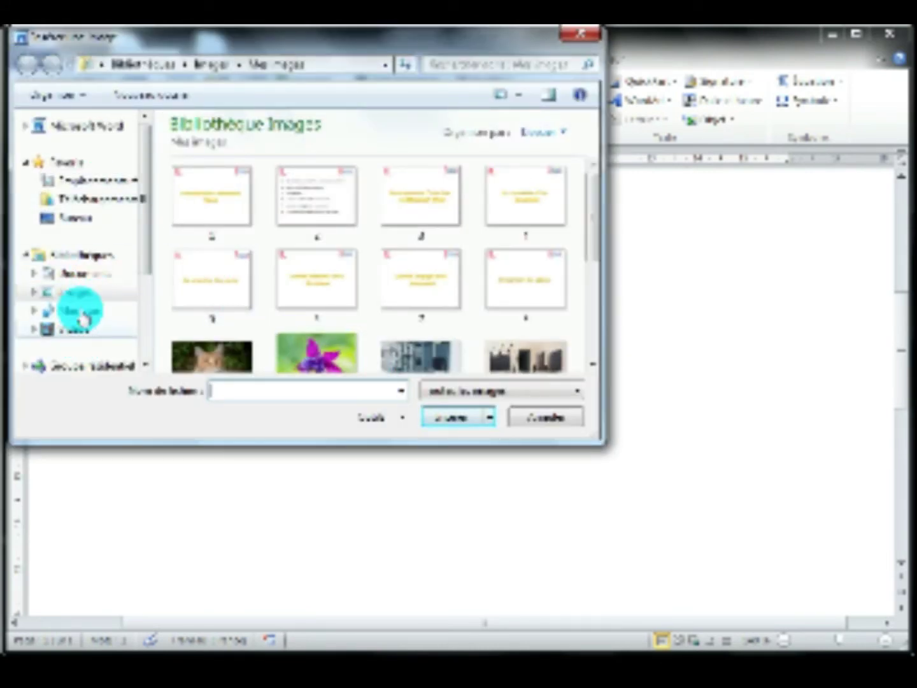
{"action": "left_click", "coordinate": [76, 292]}
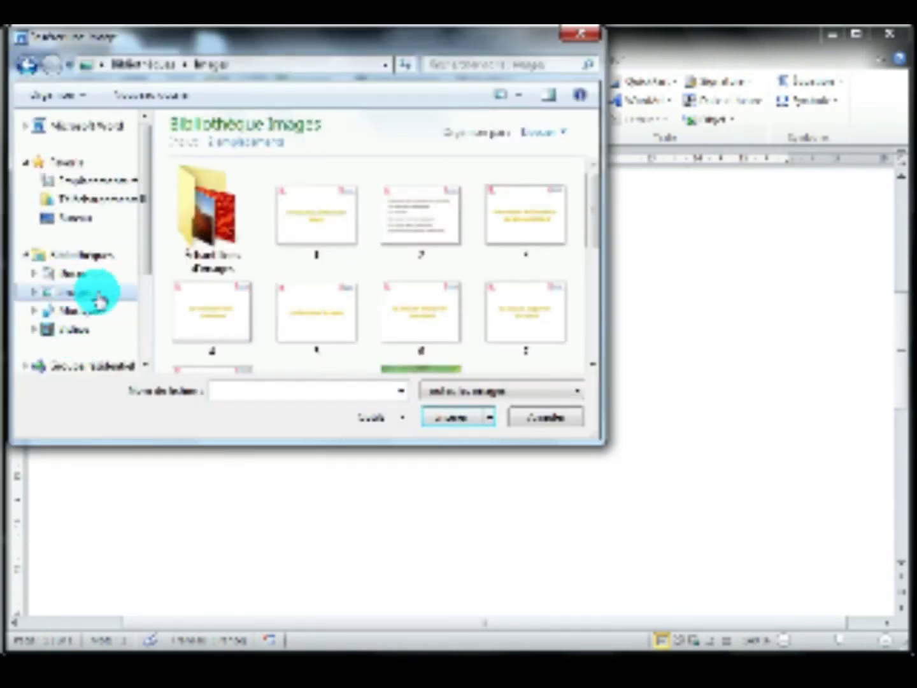
{"action": "double_click", "coordinate": [210, 228]}
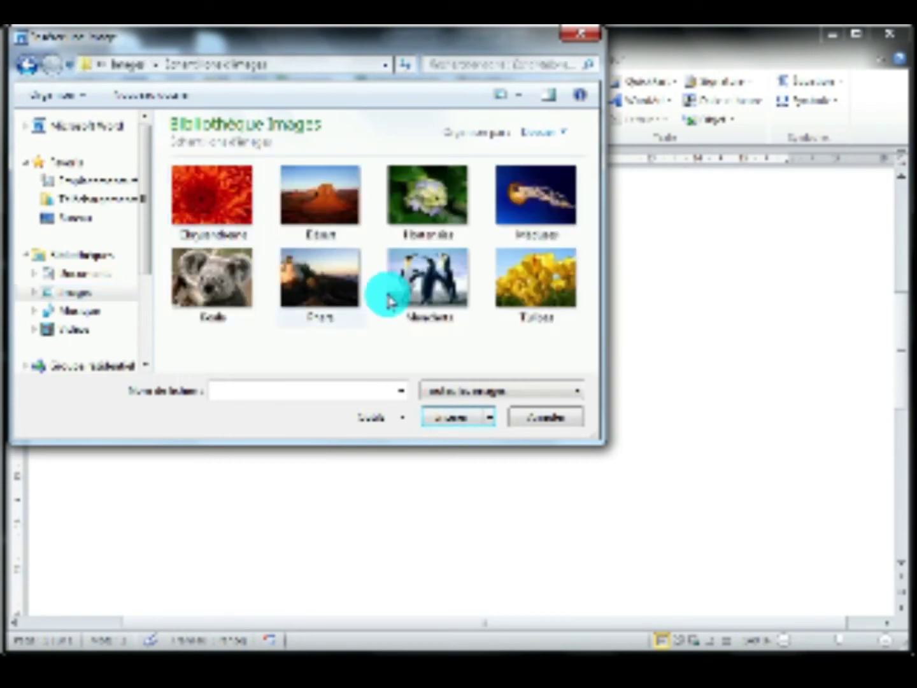
{"action": "left_click", "coordinate": [427, 280]}
{"action": "left_click", "coordinate": [468, 421]}
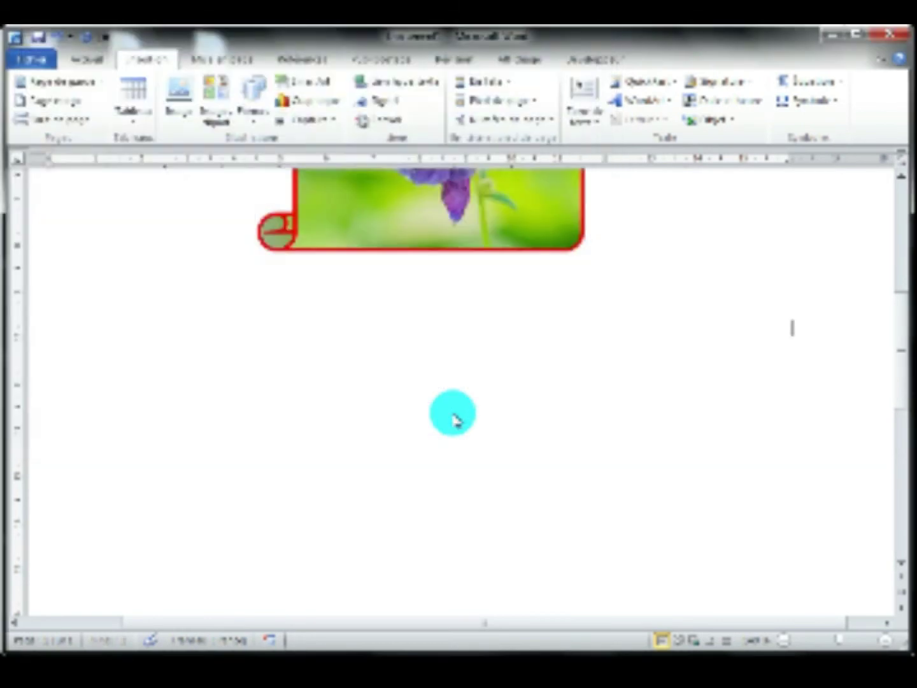
Step: Scale the penguin picture down proportionally to about 7 cm wide
{"action": "scroll", "coordinate": [389, 381], "scroll_direction": "down", "scroll_amount": 5}
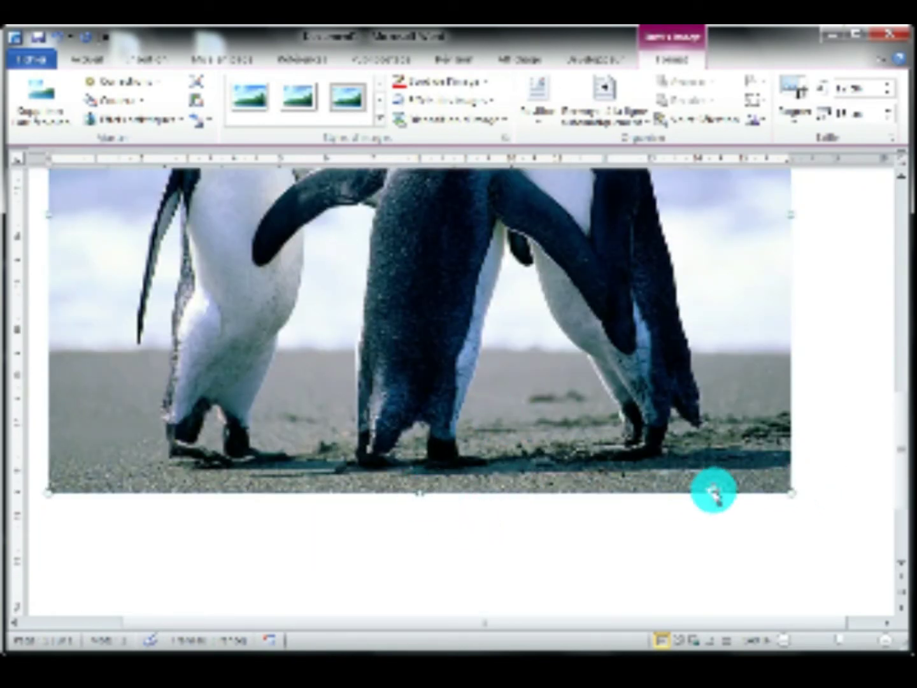
{"action": "left_click_drag", "start_coordinate": [788, 490], "coordinate": [349, 299]}
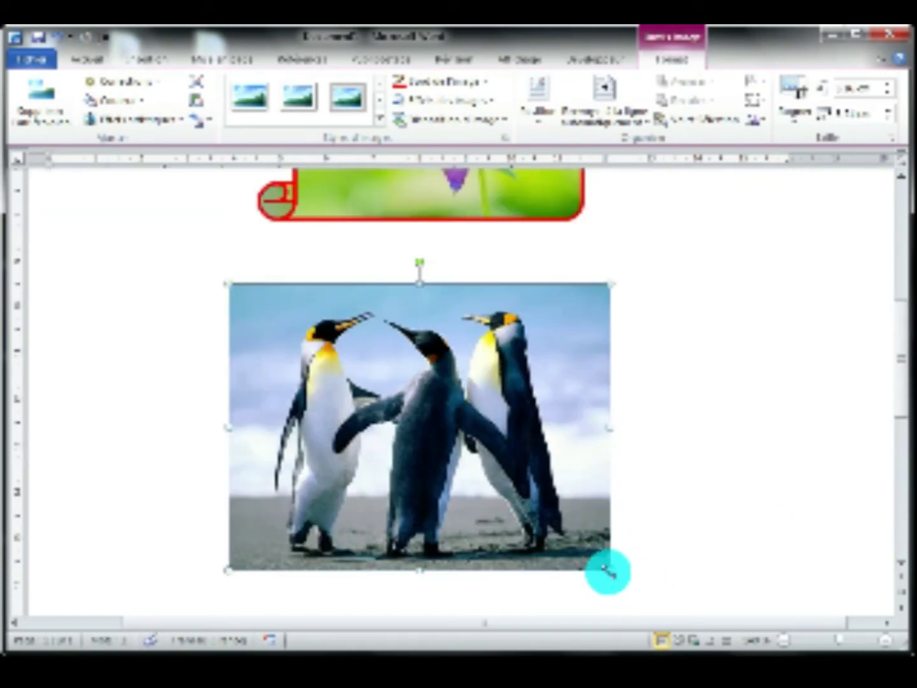
{"action": "left_click_drag", "start_coordinate": [608, 571], "coordinate": [580, 546]}
{"action": "left_click", "coordinate": [693, 463]}
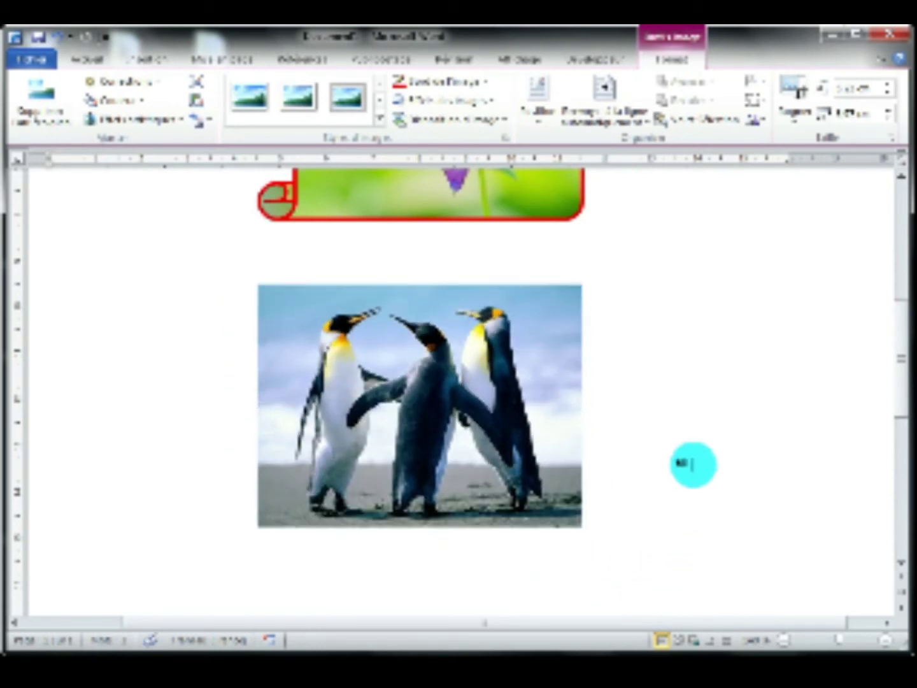
Step: Correct the penguin picture to 0% brightness and -20% contrast
{"action": "left_click", "coordinate": [415, 411]}
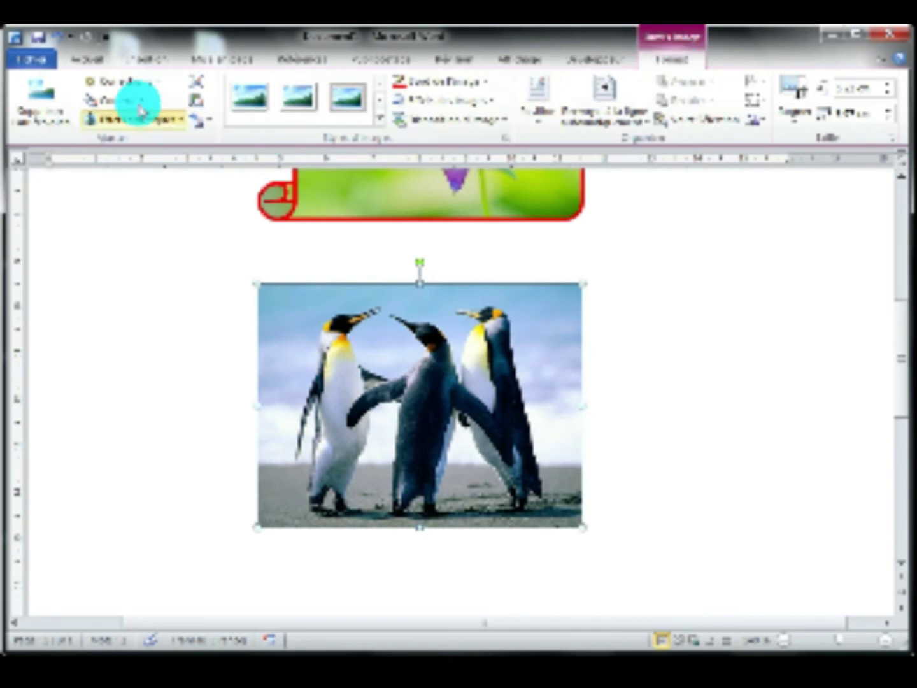
{"action": "left_click", "coordinate": [158, 88]}
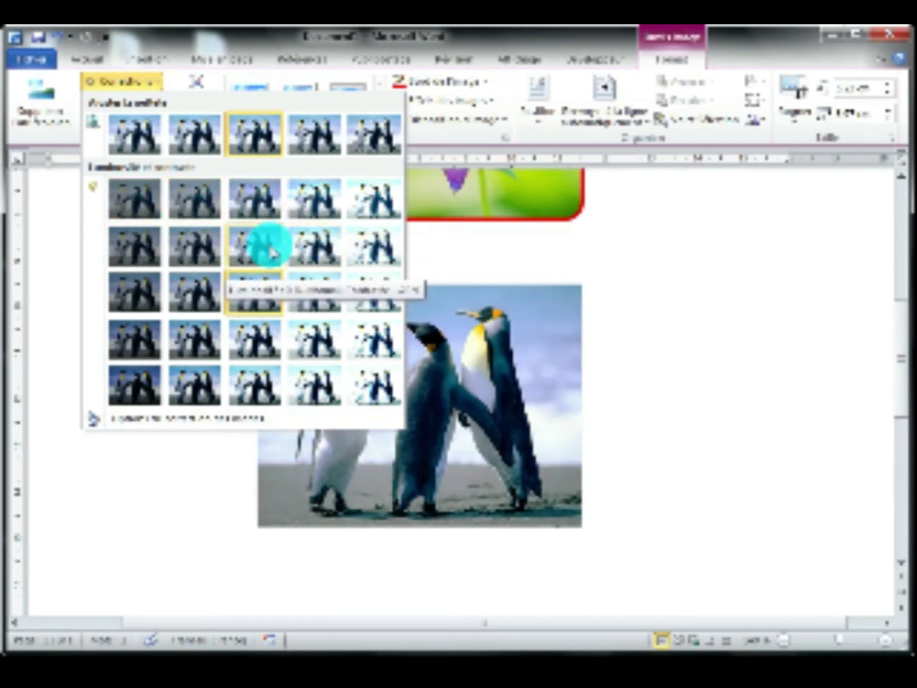
{"action": "left_click", "coordinate": [267, 247]}
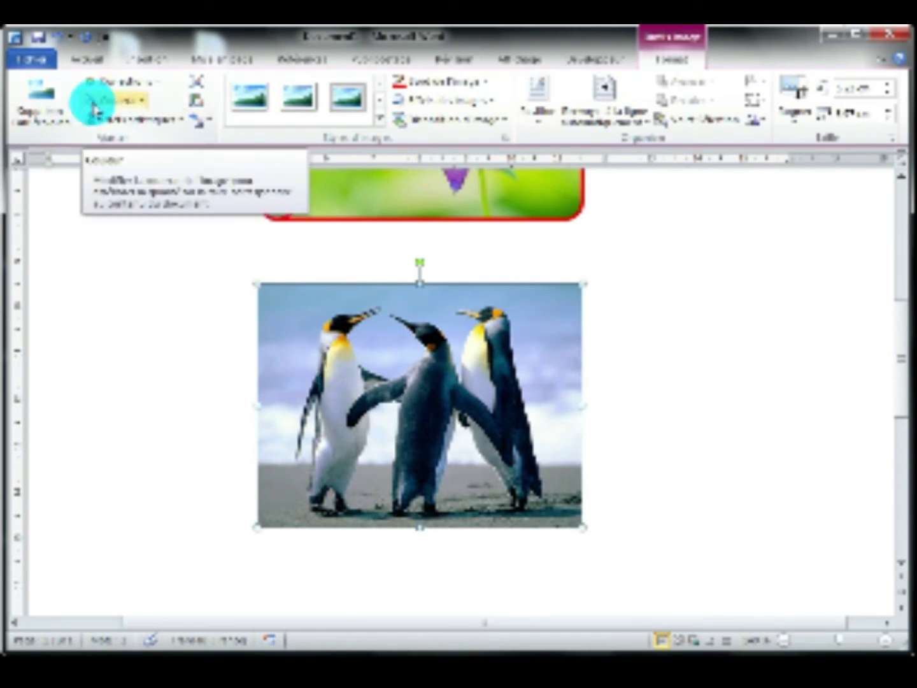
Step: Remove the penguin picture's colour saturation entirely and recolour it with the dark orange-red variant
{"action": "left_click", "coordinate": [146, 102]}
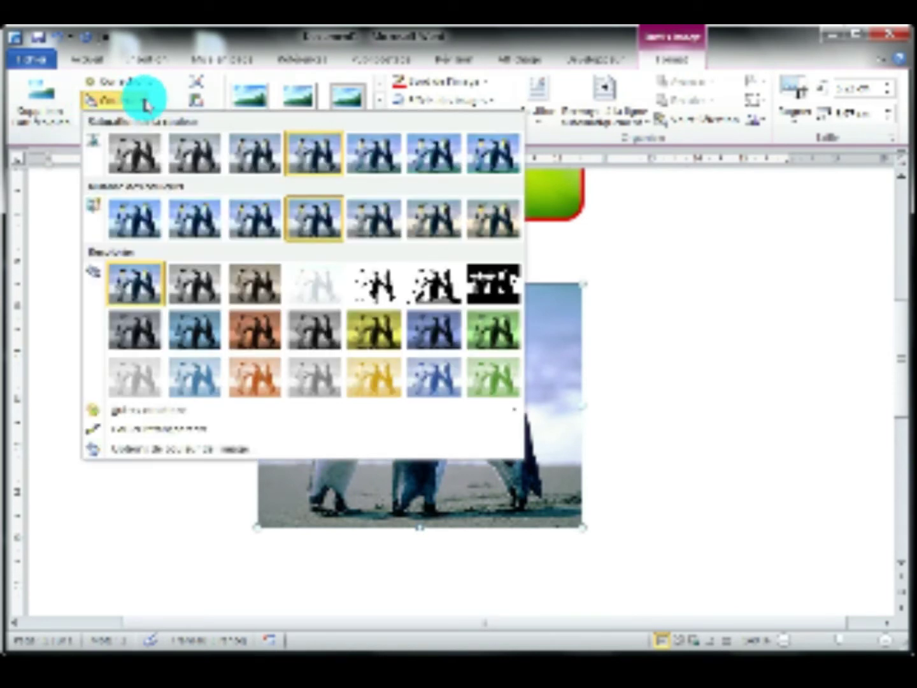
{"action": "left_click", "coordinate": [135, 153]}
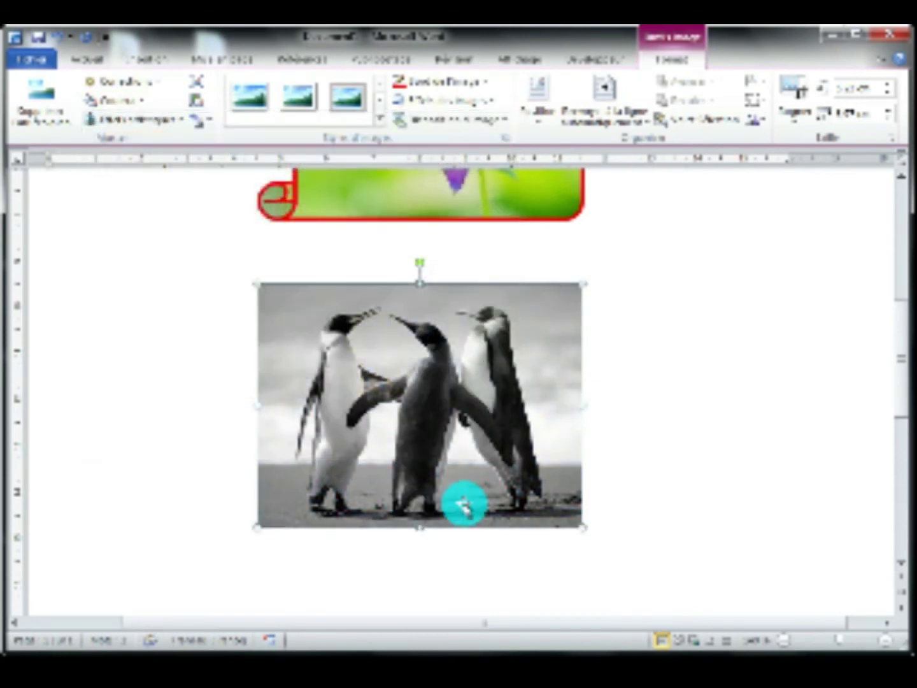
{"action": "left_click", "coordinate": [141, 100]}
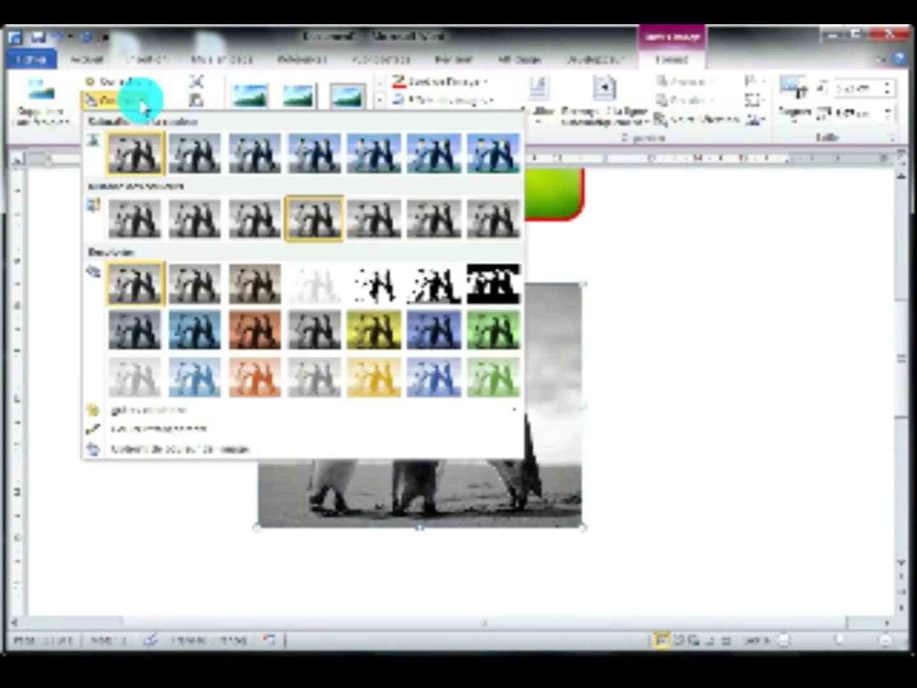
{"action": "left_click", "coordinate": [257, 334]}
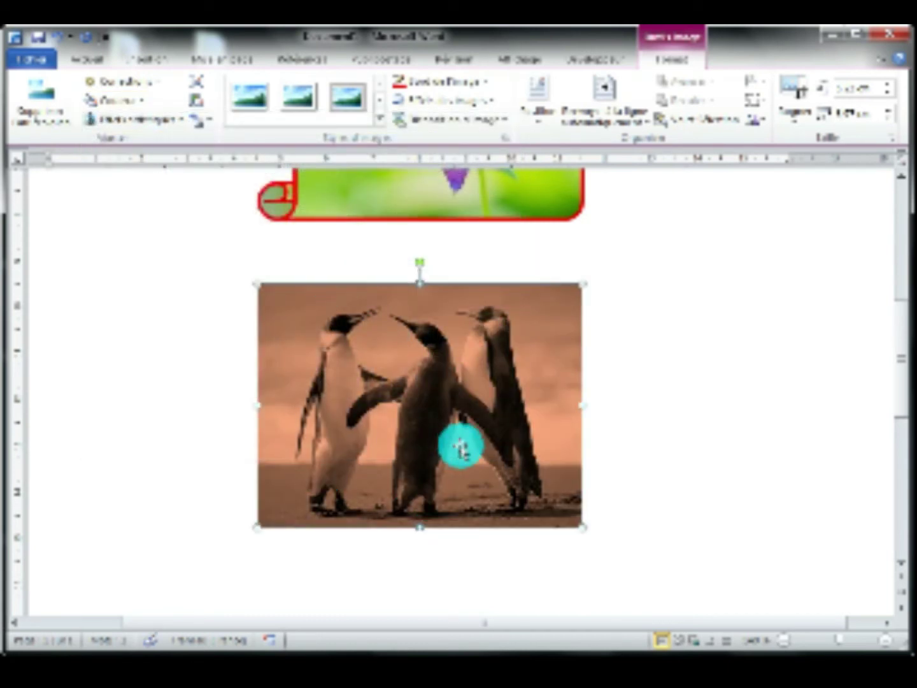
{"action": "left_click", "coordinate": [146, 110]}
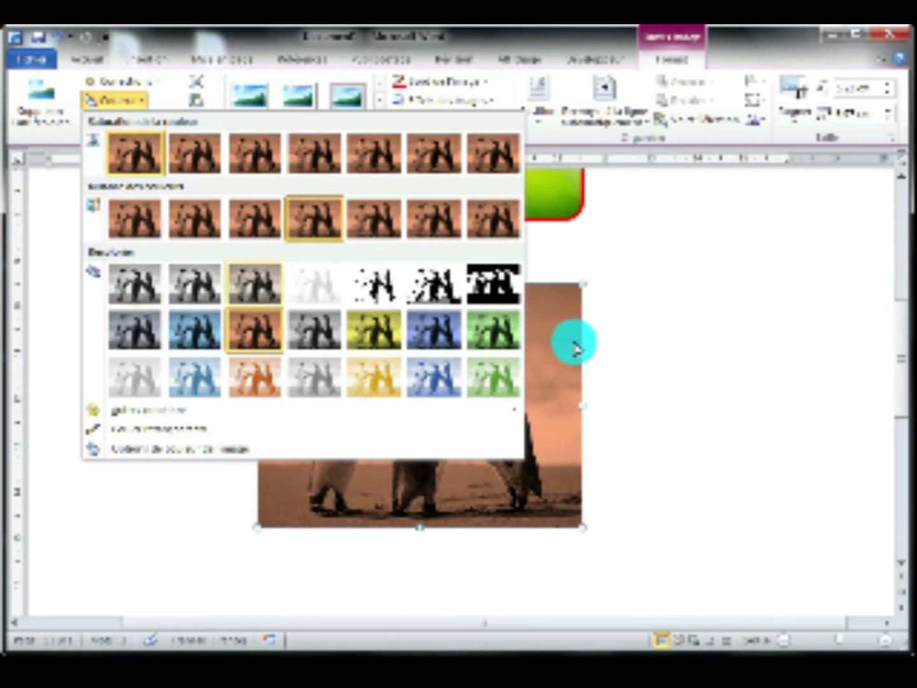
{"action": "left_click", "coordinate": [145, 100]}
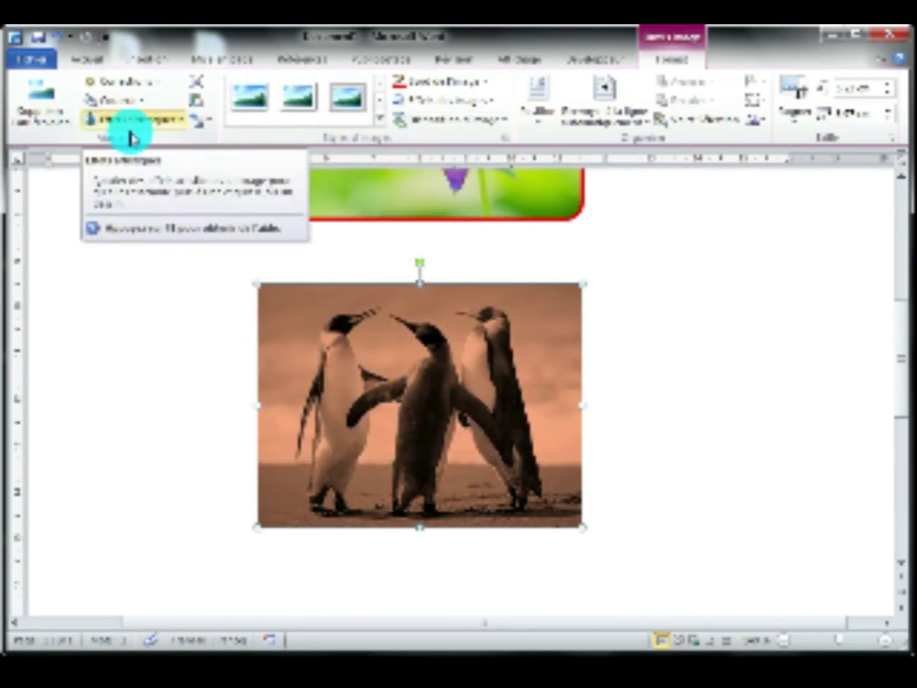
Step: Apply the glowing-edges artistic effect to the penguin picture and replace it with the greyscale pencil sketch effect
{"action": "left_click", "coordinate": [177, 125]}
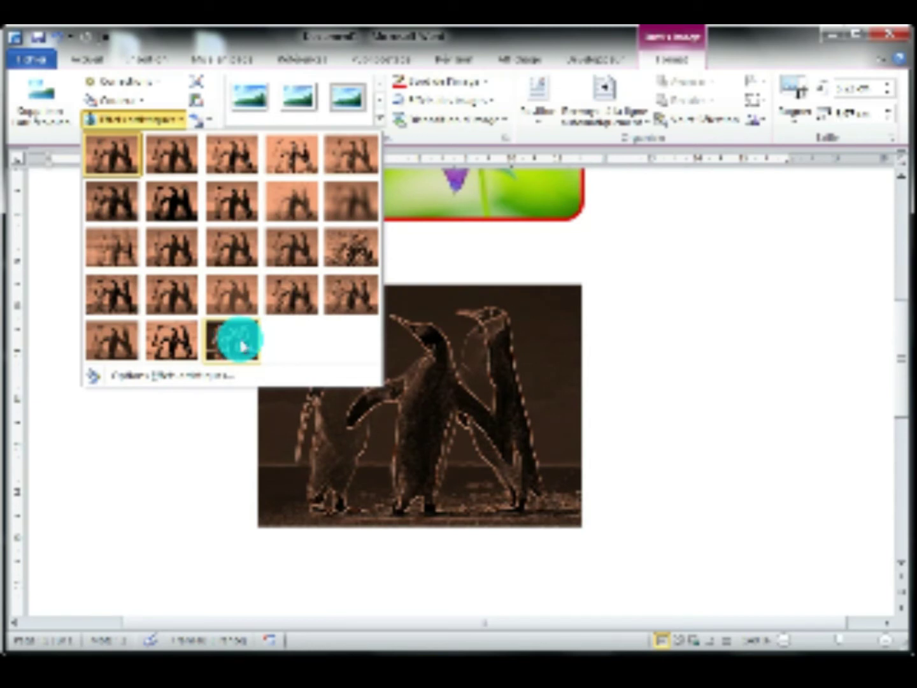
{"action": "left_click", "coordinate": [243, 347]}
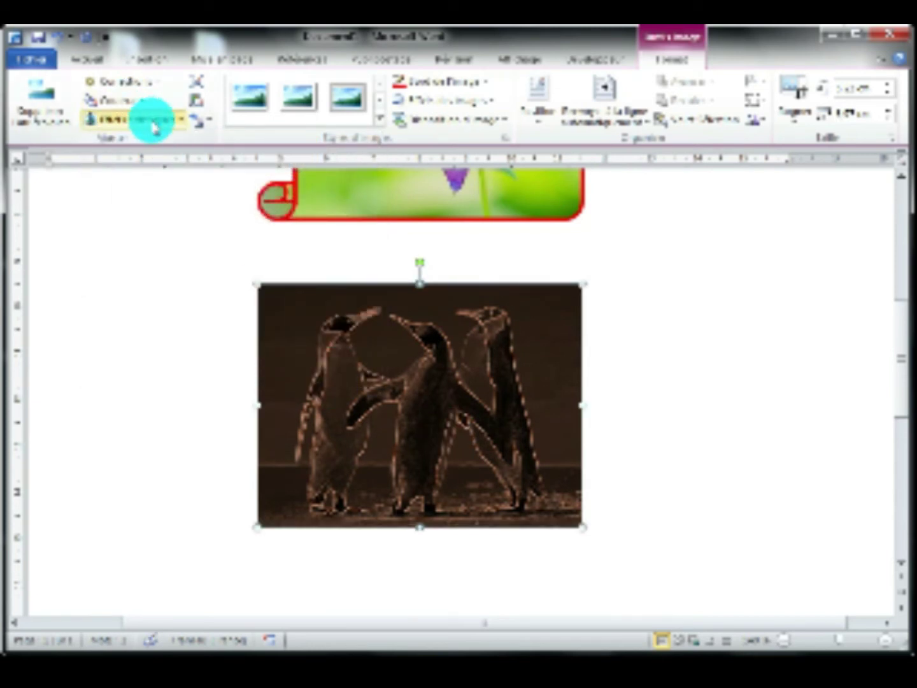
{"action": "left_click", "coordinate": [153, 121]}
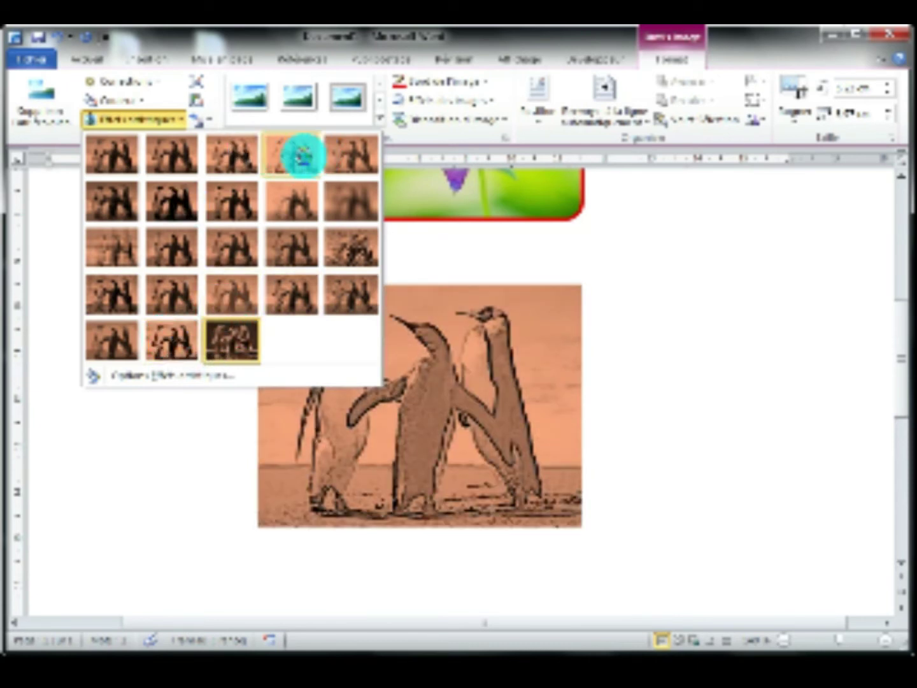
{"action": "left_click", "coordinate": [231, 154]}
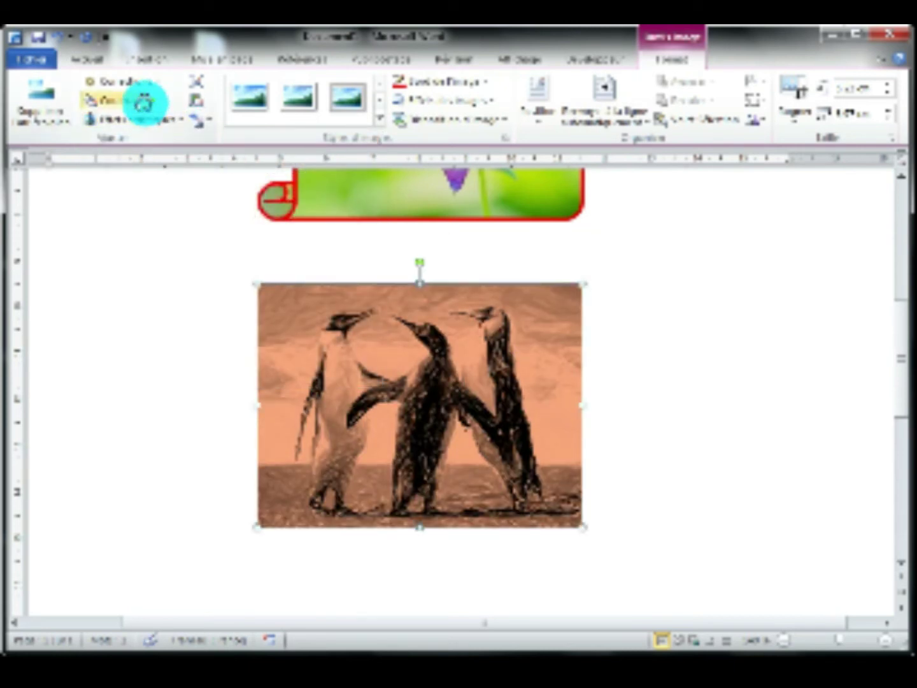
Step: Remove the dark orange-red recolouring from the penguin picture
{"action": "left_click", "coordinate": [145, 102]}
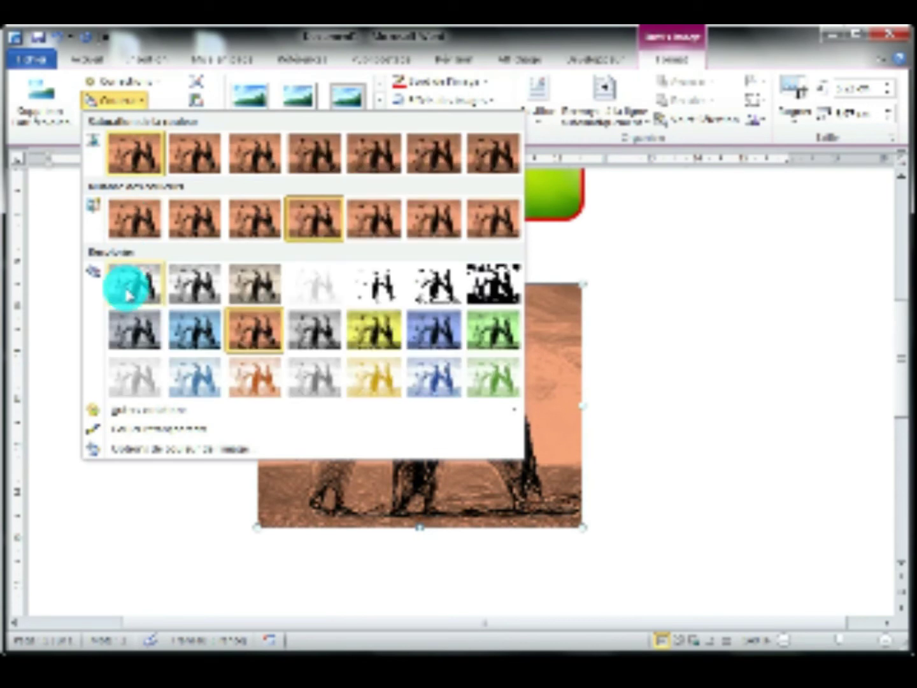
{"action": "left_click", "coordinate": [127, 289]}
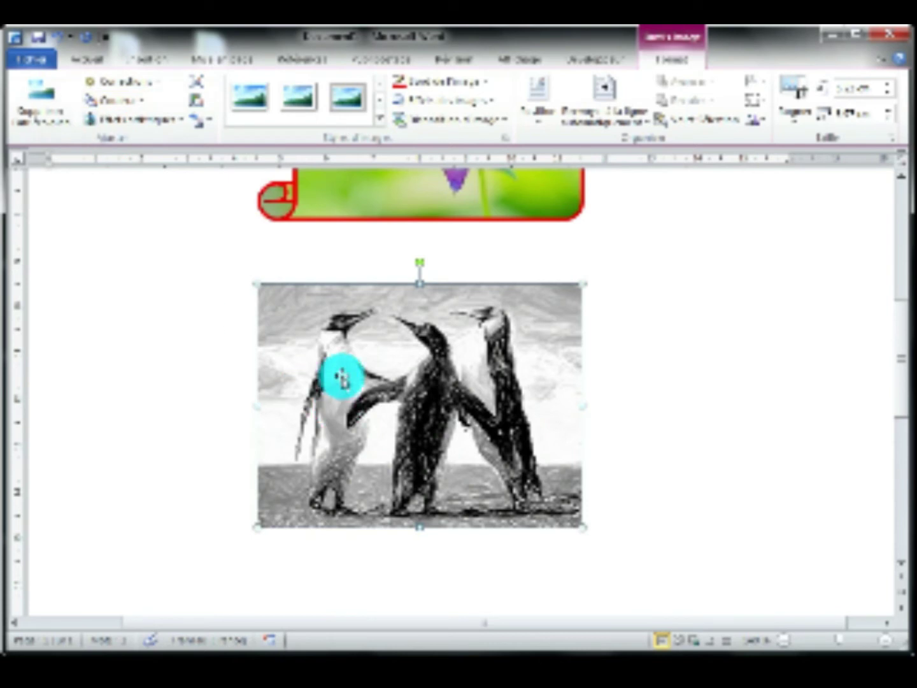
Step: Replace the formatted penguin picture with a fresh copy of "Manchots" from the sample images, scaled down to about 7.8 cm wide
{"action": "key", "text": "Delete"}
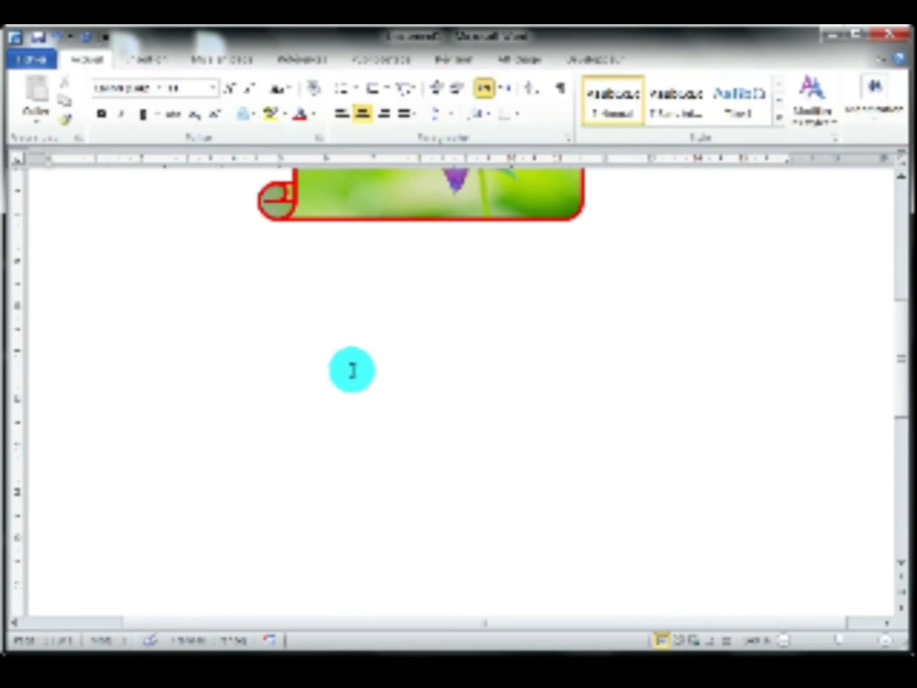
{"action": "left_click", "coordinate": [146, 60]}
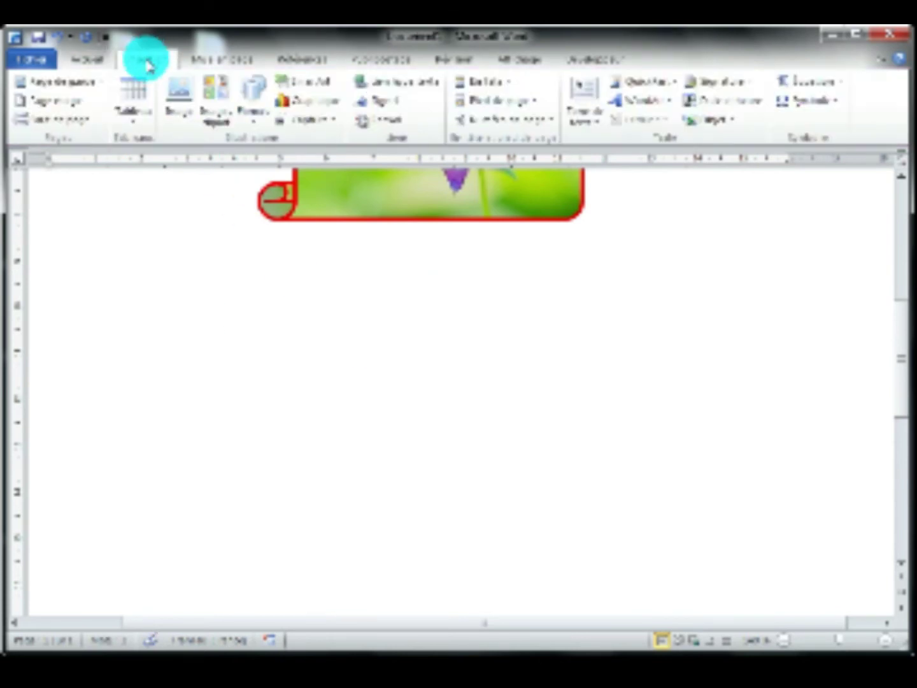
{"action": "left_click", "coordinate": [175, 100]}
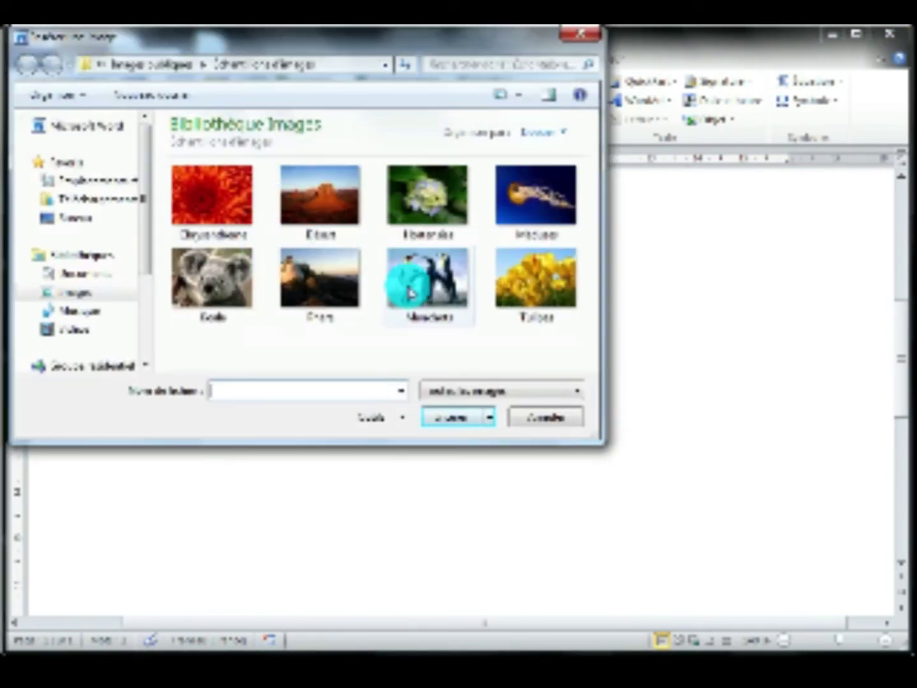
{"action": "left_click", "coordinate": [410, 292]}
{"action": "left_click", "coordinate": [443, 417]}
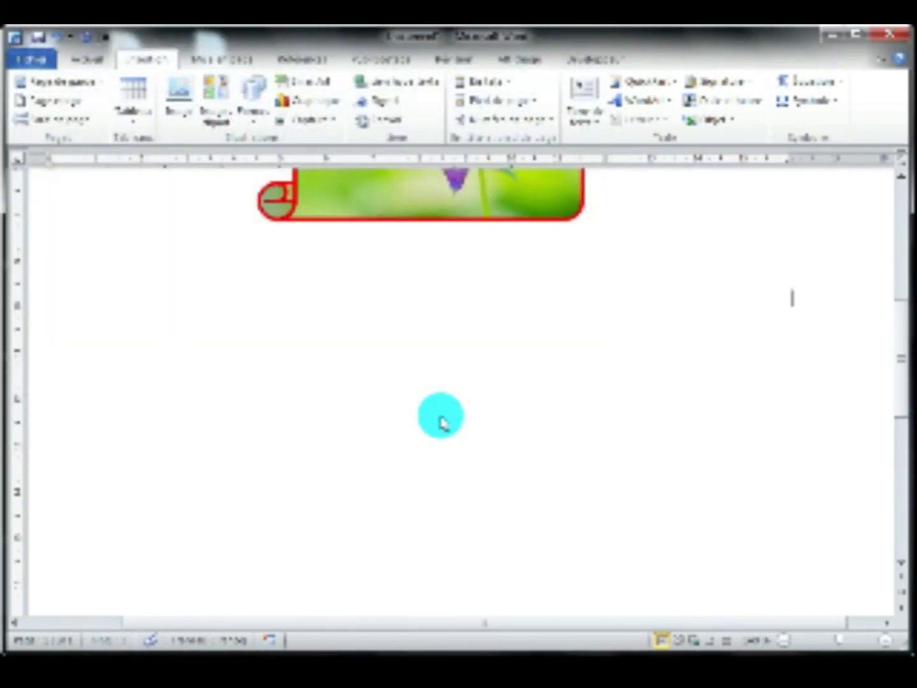
{"action": "left_click_drag", "start_coordinate": [128, 347], "coordinate": [521, 569]}
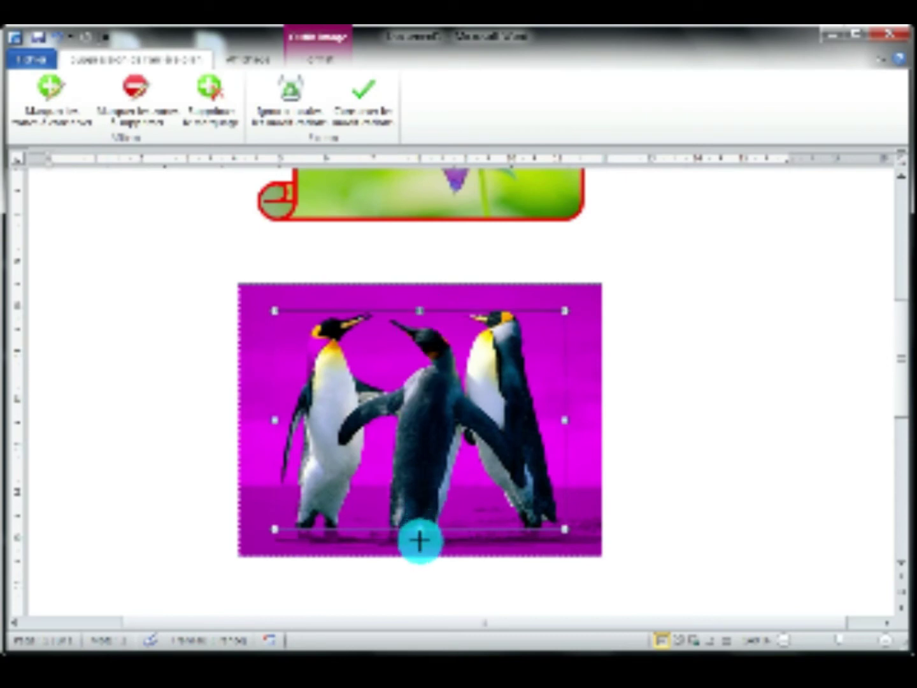
Step: Remove the penguin picture's background, extending the kept area downward to include the penguins' feet
{"action": "mouse_move", "coordinate": [422, 555]}
{"action": "left_mouse_down"}
{"action": "mouse_move", "coordinate": [420, 540]}
{"action": "mouse_move", "coordinate": [421, 558]}
{"action": "left_mouse_up"}
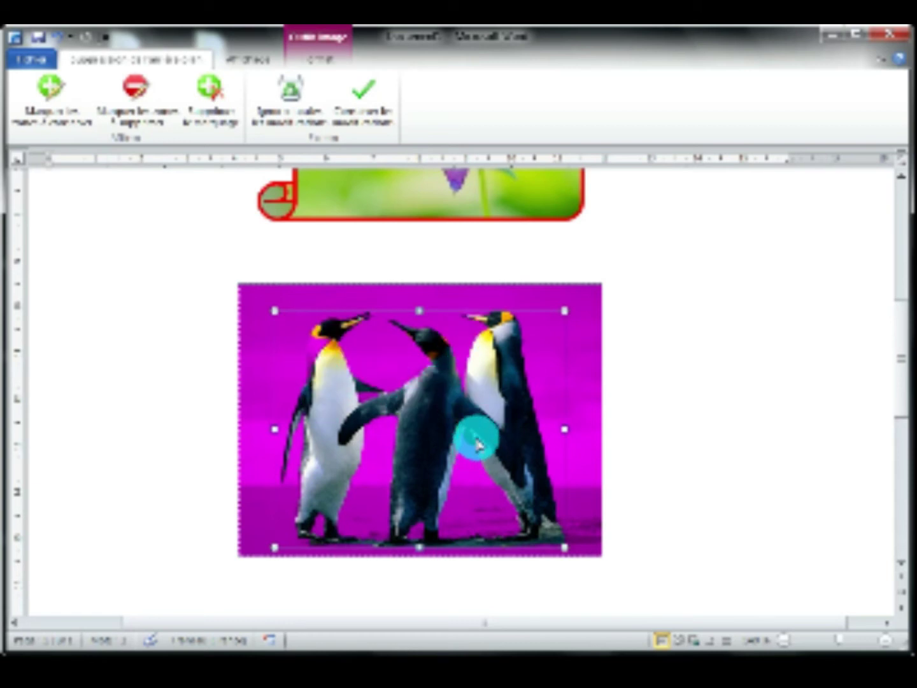
{"action": "left_click", "coordinate": [384, 121]}
{"action": "left_click", "coordinate": [722, 400]}
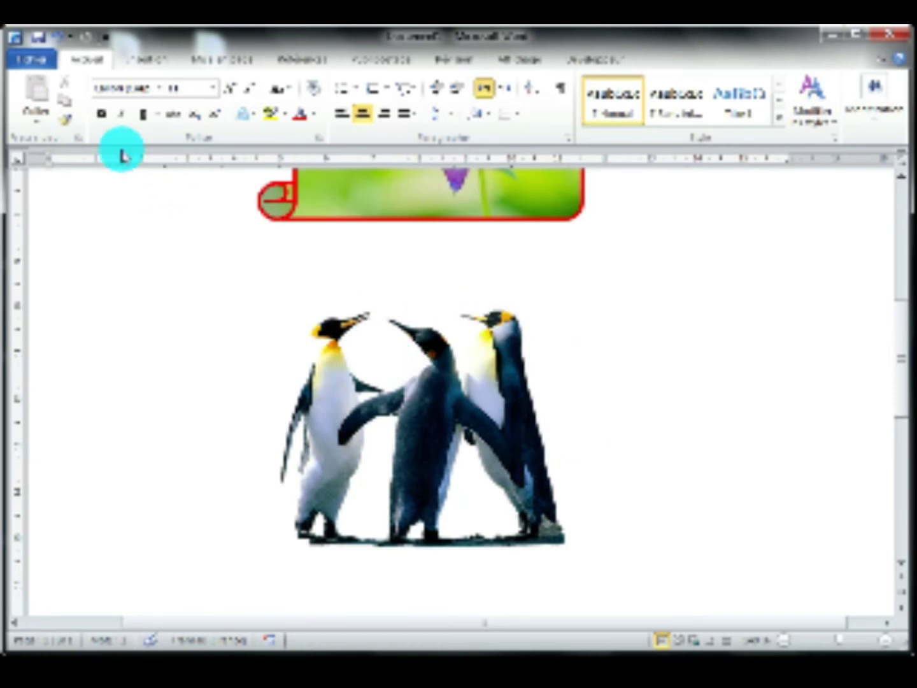
Step: Apply the greyscale pencil sketch artistic effect to the cut-out penguins
{"action": "left_click", "coordinate": [390, 353]}
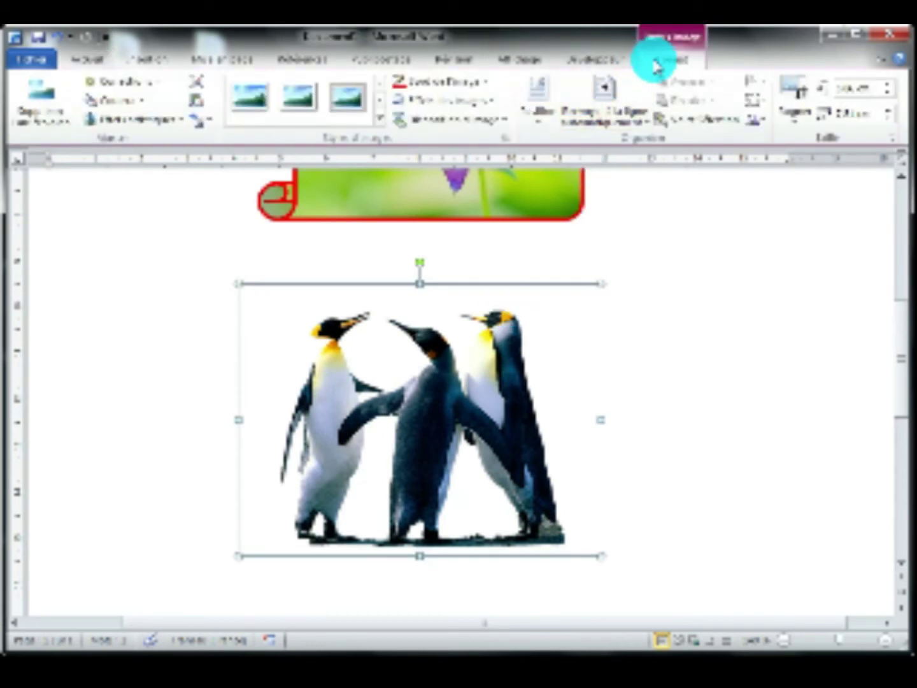
{"action": "left_click", "coordinate": [141, 125]}
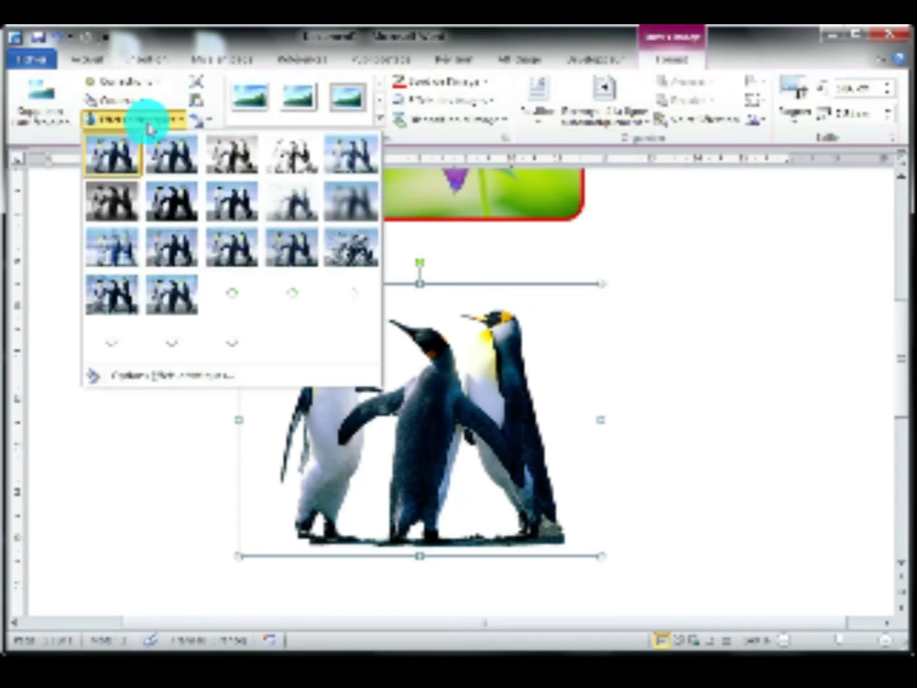
{"action": "left_click", "coordinate": [237, 152]}
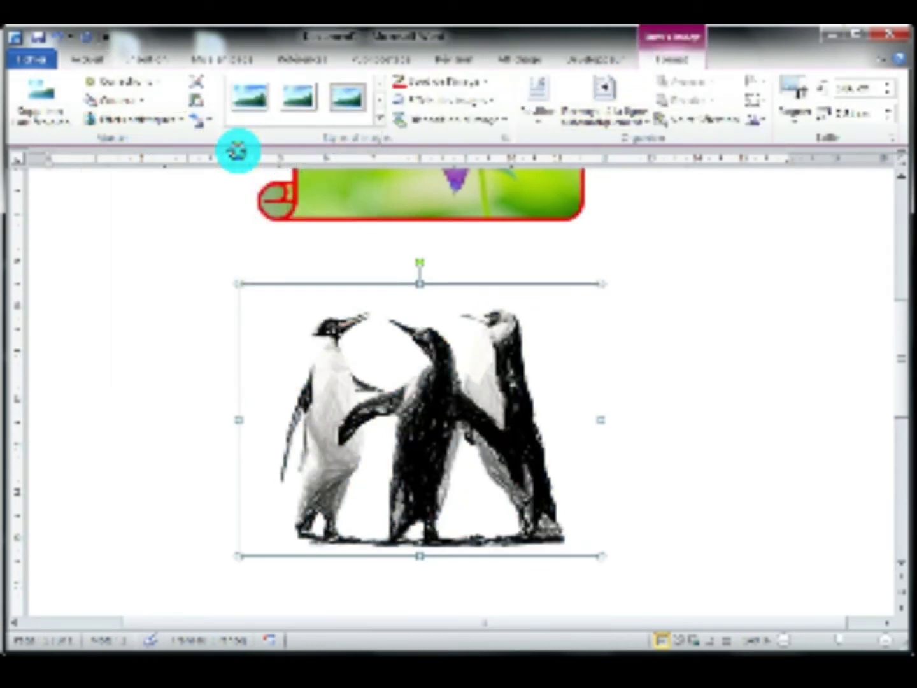
{"action": "left_click", "coordinate": [160, 118]}
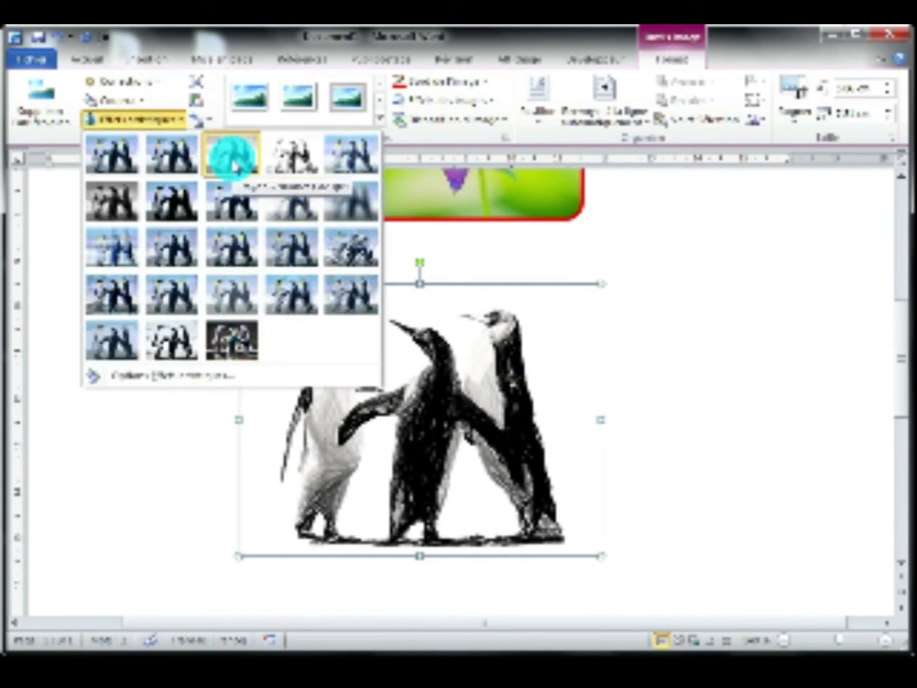
{"action": "left_click", "coordinate": [697, 415]}
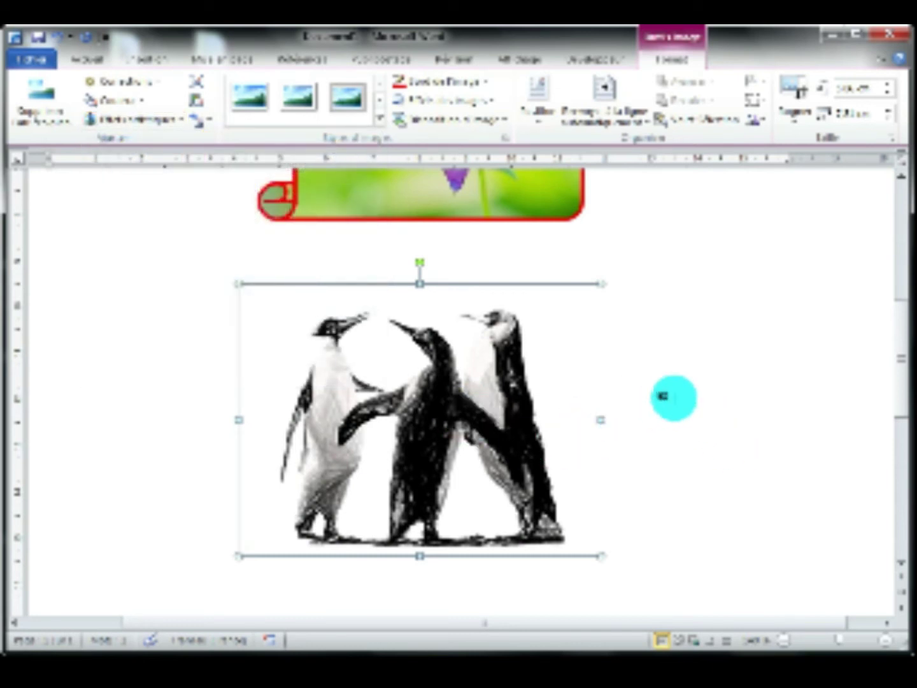
{"action": "left_click", "coordinate": [662, 399]}
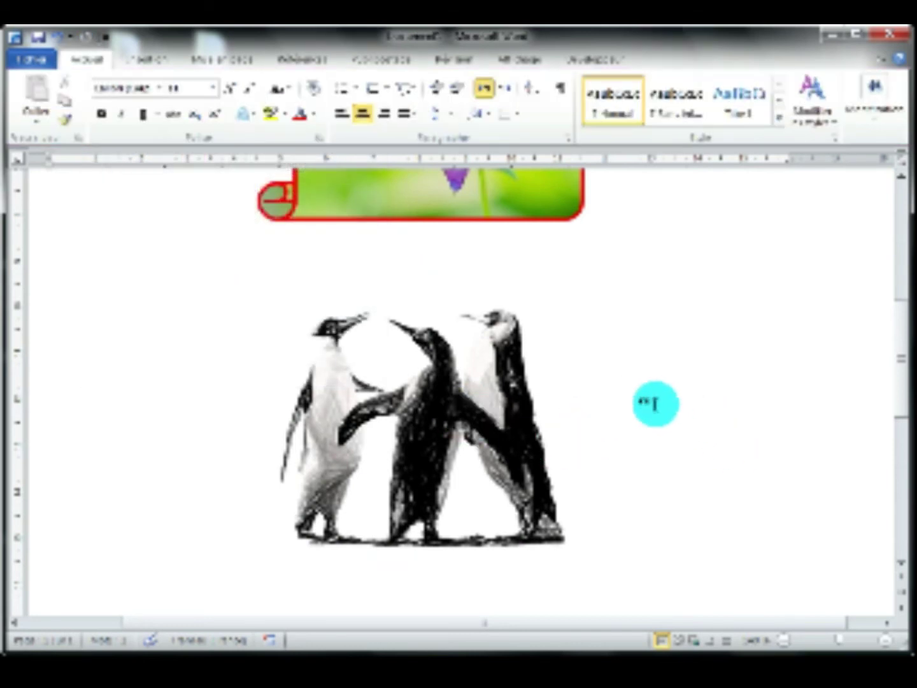
{"action": "left_click", "coordinate": [433, 421]}
{"action": "left_click", "coordinate": [700, 413]}
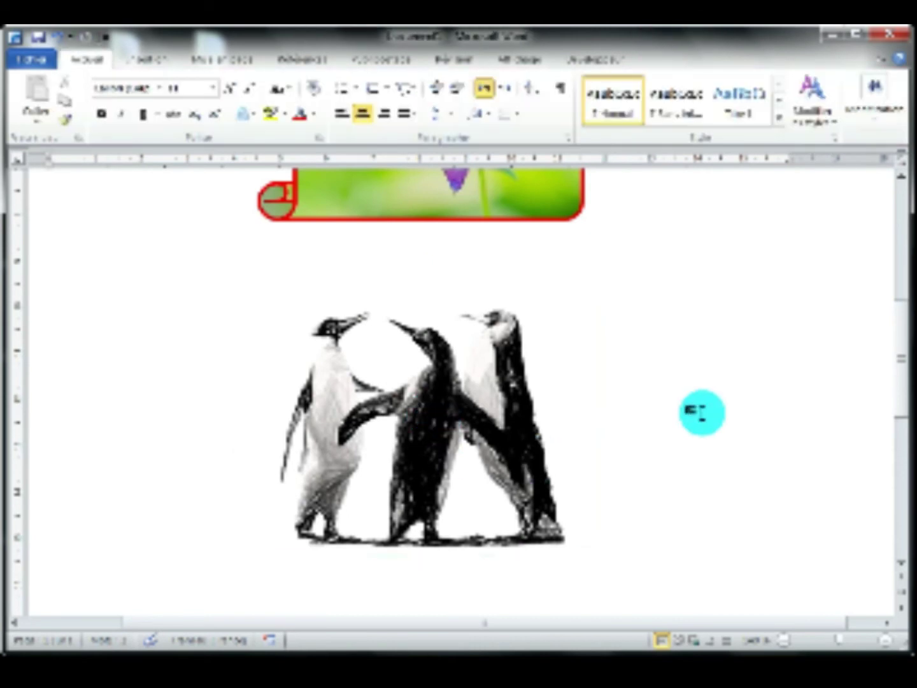
Step: Reset the penguin picture to discard its background removal and artistic effect
{"action": "left_click", "coordinate": [458, 411]}
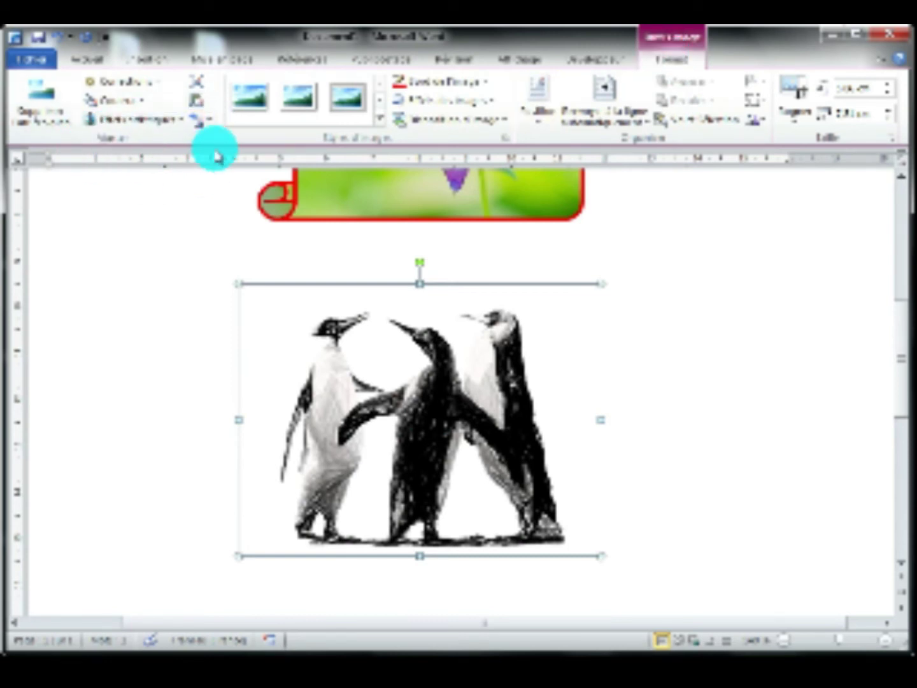
{"action": "left_click", "coordinate": [202, 120]}
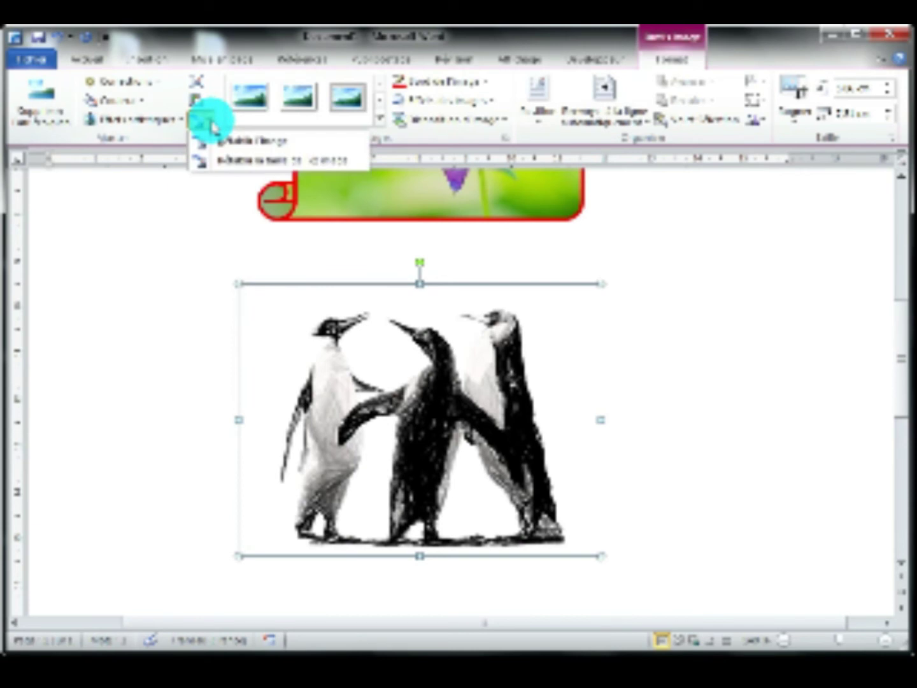
{"action": "left_click", "coordinate": [246, 151]}
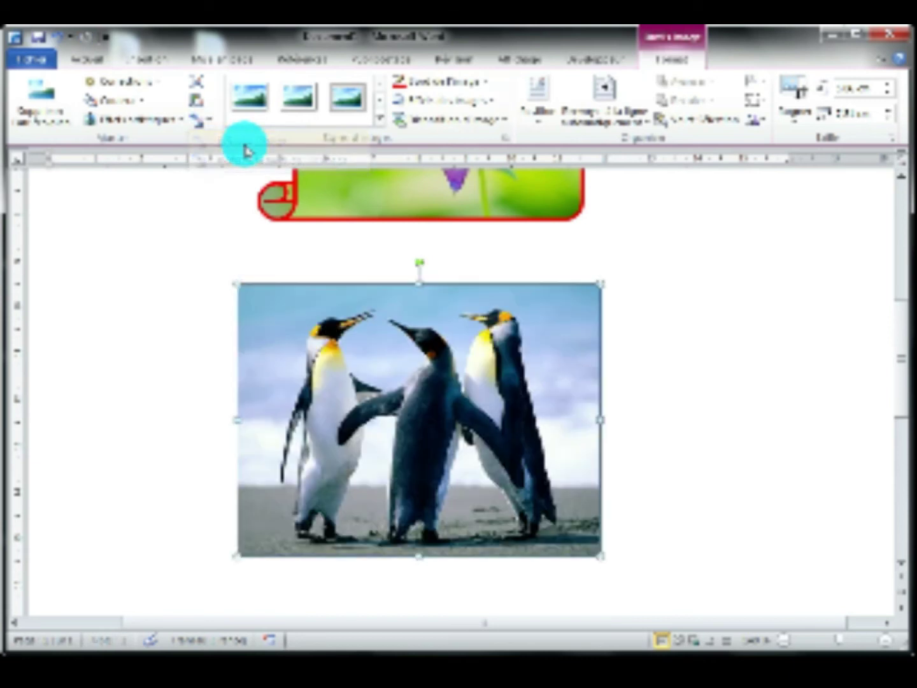
{"action": "left_click", "coordinate": [649, 382]}
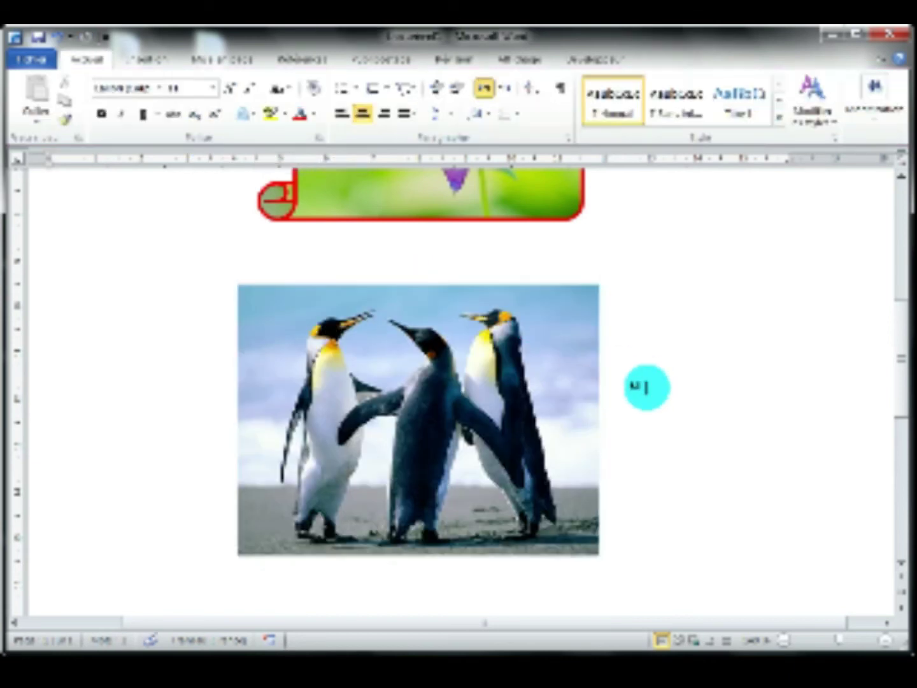
Step: Start inserting a SmartArt graphic on the blank page after the penguin picture
{"action": "scroll", "coordinate": [645, 382], "scroll_direction": "down", "scroll_amount": 8}
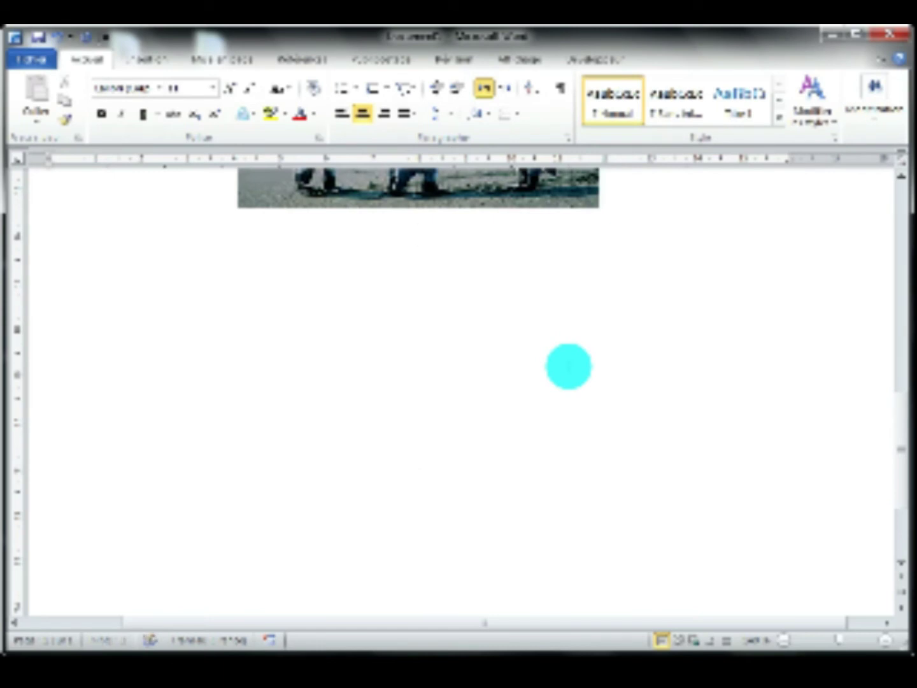
{"action": "scroll", "coordinate": [569, 365], "scroll_direction": "down", "scroll_amount": 5}
{"action": "scroll", "coordinate": [565, 366], "scroll_direction": "down", "scroll_amount": 5}
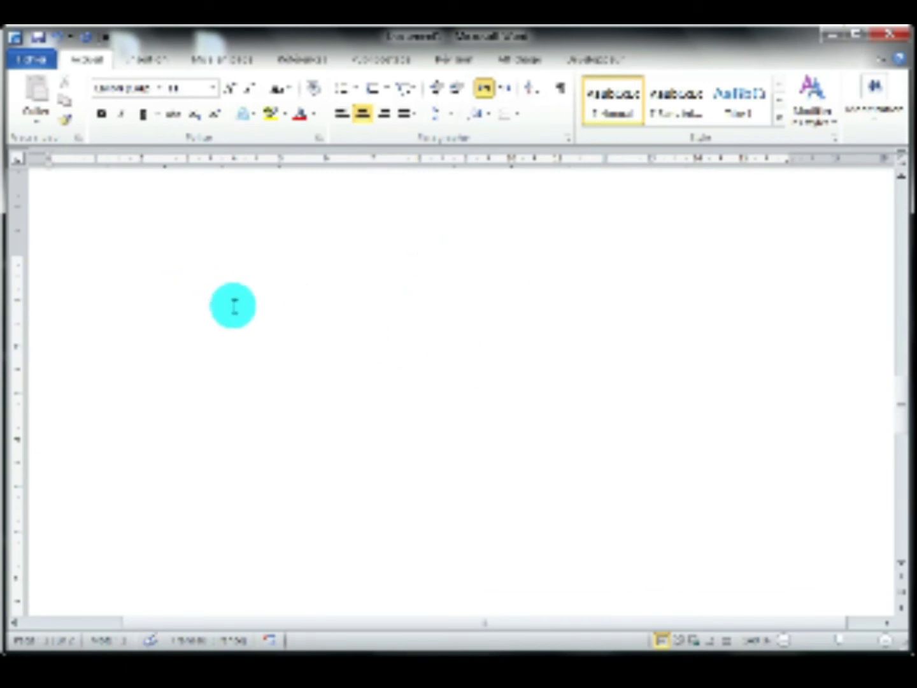
{"action": "left_click", "coordinate": [151, 62]}
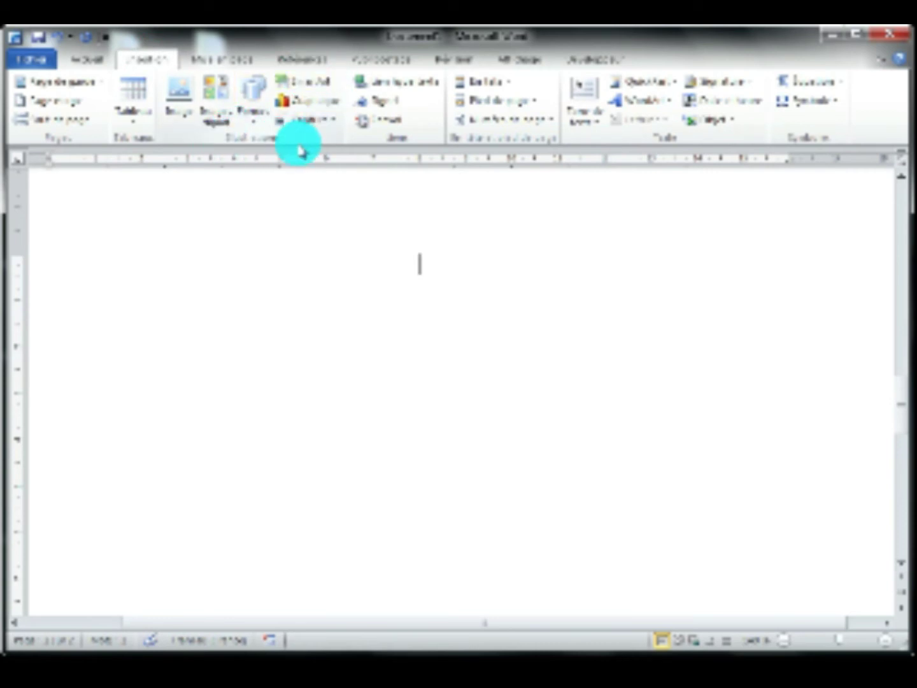
{"action": "left_click", "coordinate": [314, 83]}
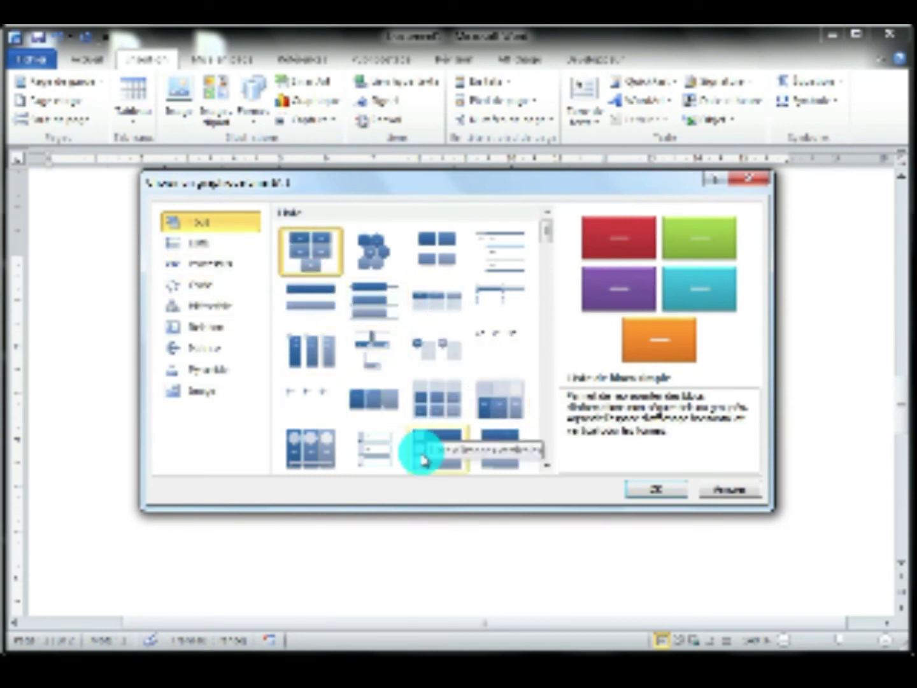
Step: Look through the SmartArt layouts in the list, process, cycle, hierarchy, relationship, matrix and pyramid categories
{"action": "left_click", "coordinate": [194, 242]}
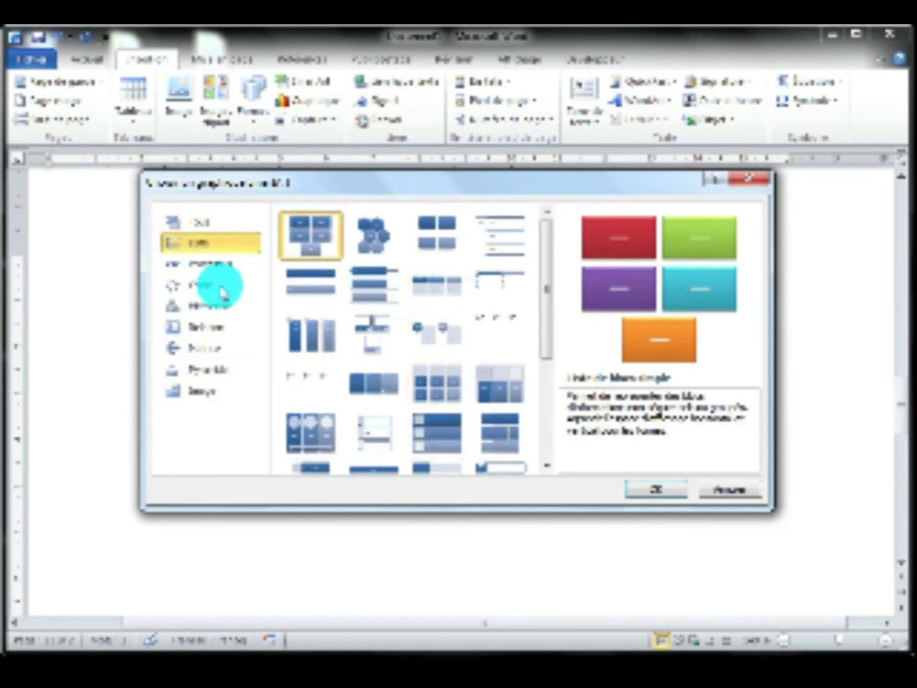
{"action": "left_click", "coordinate": [202, 265]}
{"action": "left_click", "coordinate": [190, 288]}
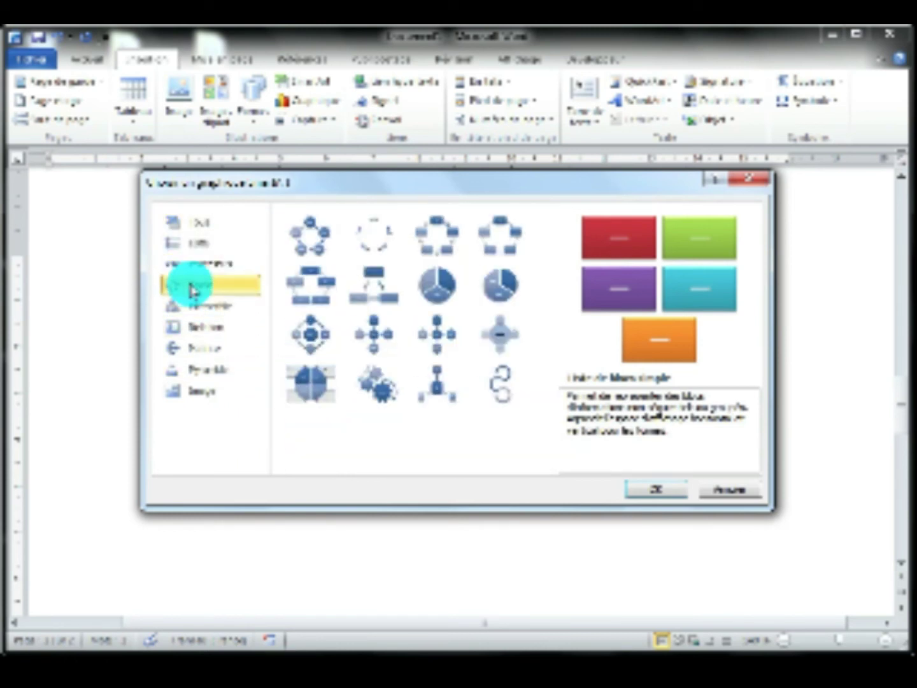
{"action": "left_click", "coordinate": [219, 310]}
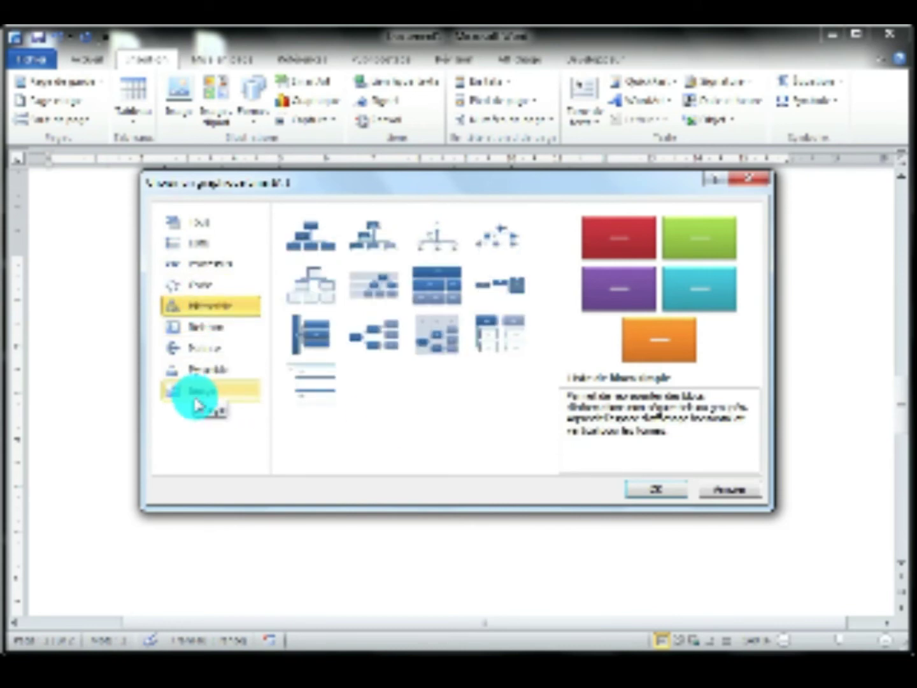
{"action": "left_click", "coordinate": [202, 326]}
{"action": "left_click", "coordinate": [202, 349]}
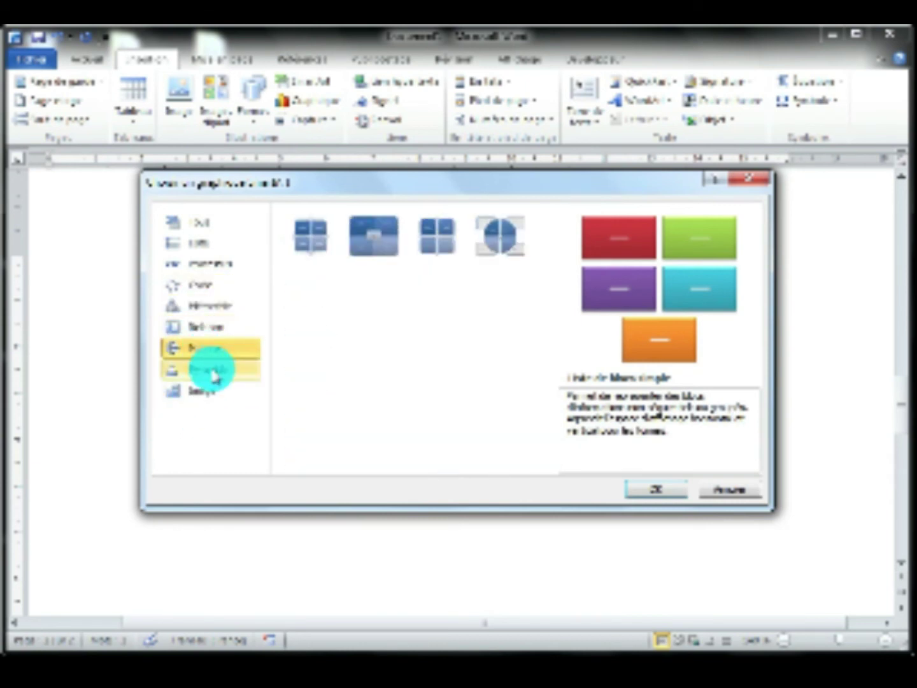
{"action": "left_click", "coordinate": [212, 370]}
{"action": "left_click", "coordinate": [199, 350]}
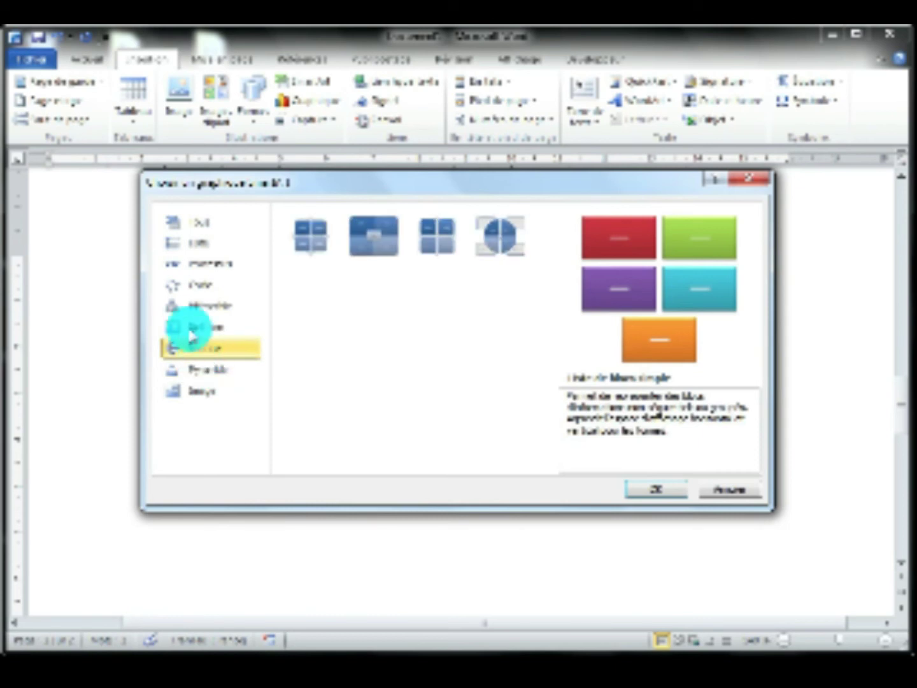
Step: Insert the basic organisation chart layout (Organigramme) from the SmartArt hierarchy category
{"action": "left_click", "coordinate": [215, 309]}
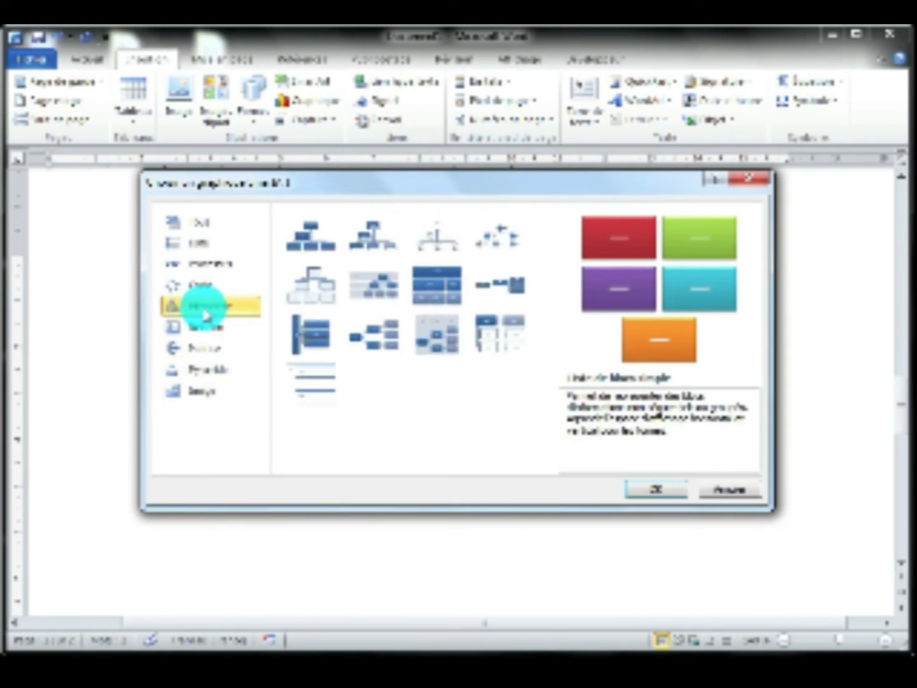
{"action": "left_click", "coordinate": [309, 232]}
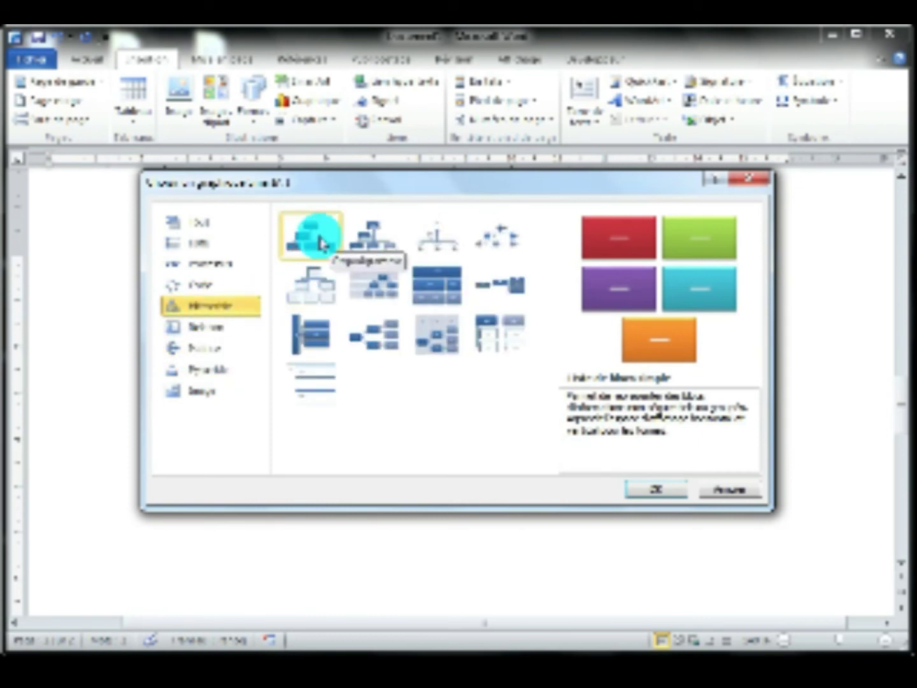
{"action": "left_click", "coordinate": [652, 496]}
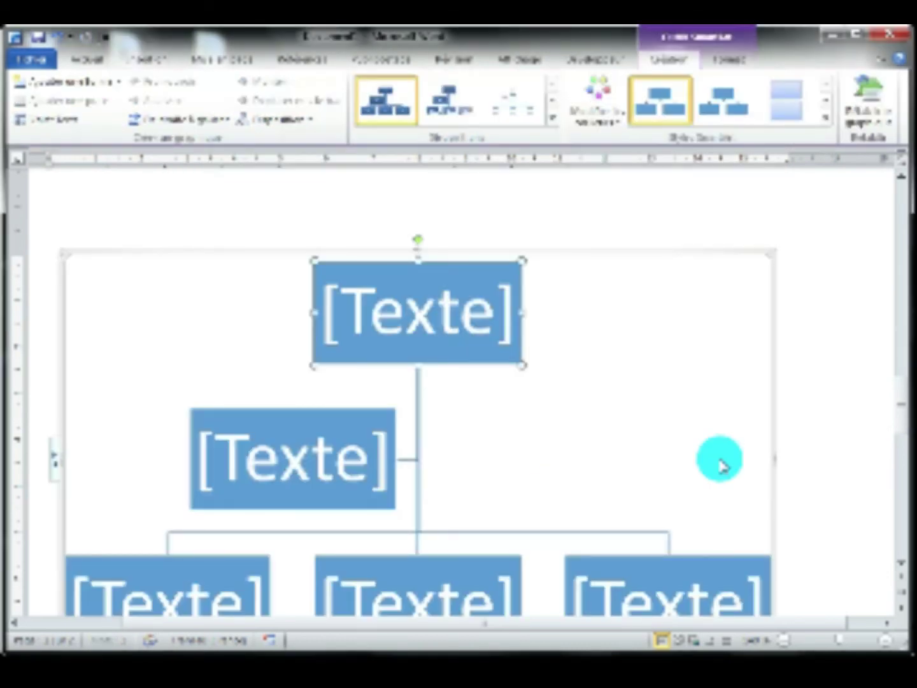
Step: Label the organisation chart's top box "Directeur" and the assistant box below it "Secretaire"
{"action": "left_click", "coordinate": [783, 645]}
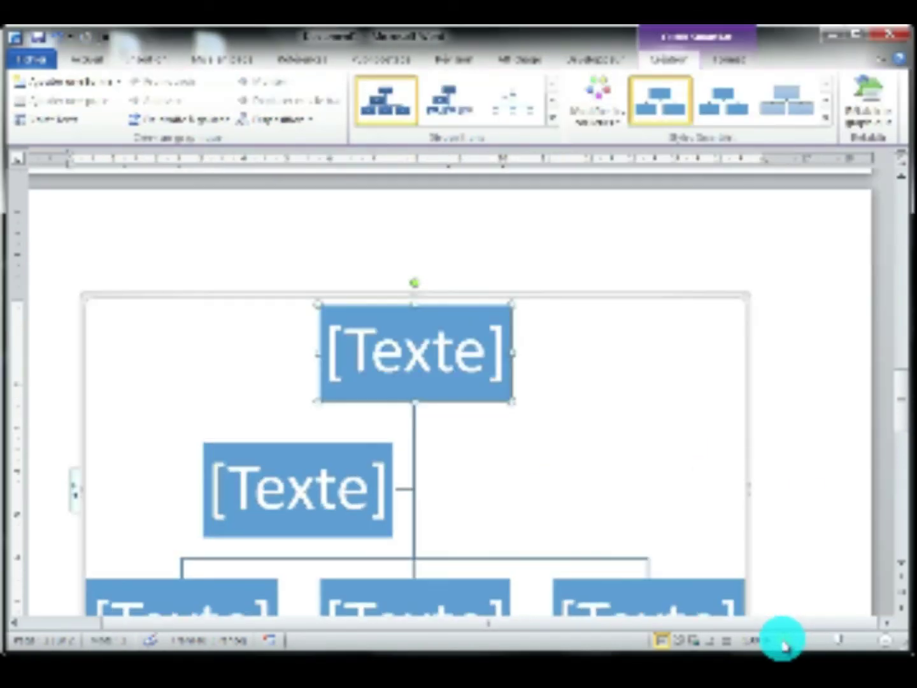
{"action": "left_click", "coordinate": [783, 645]}
{"action": "left_click", "coordinate": [782, 645]}
{"action": "left_click", "coordinate": [783, 645]}
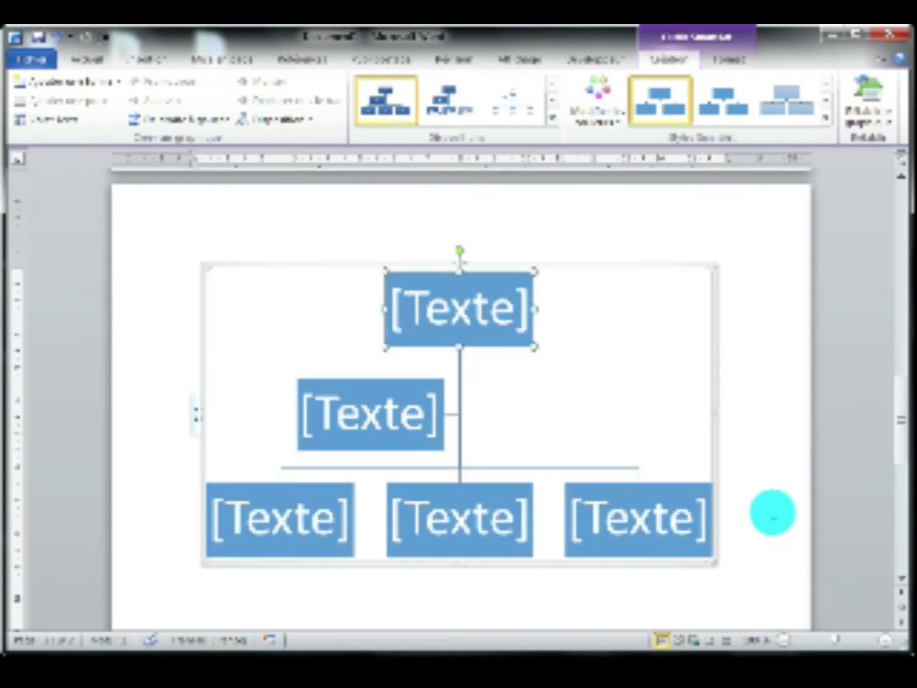
{"action": "left_click", "coordinate": [473, 321]}
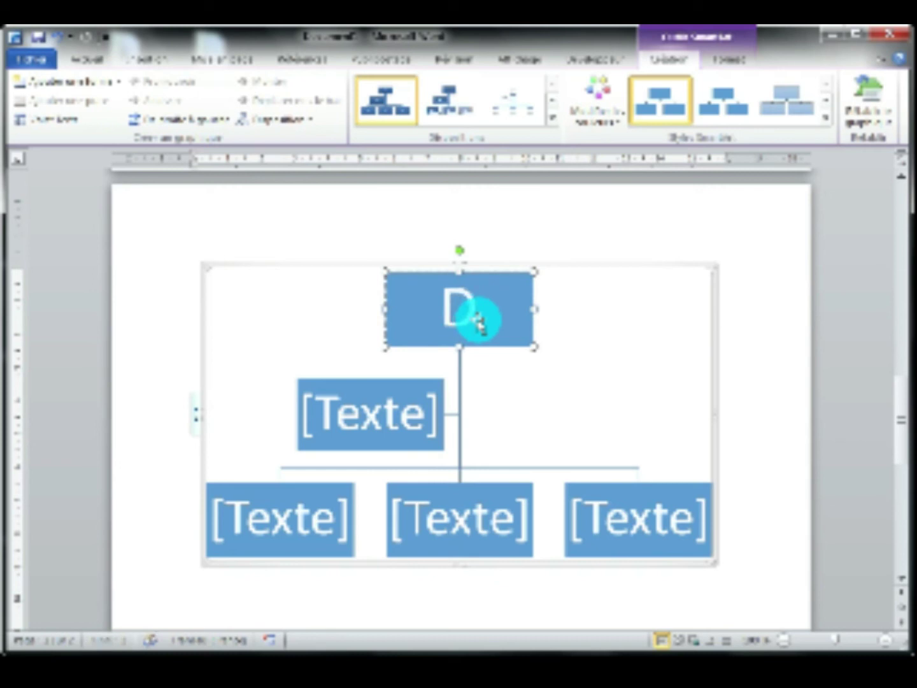
{"action": "type", "text": "Dire"}
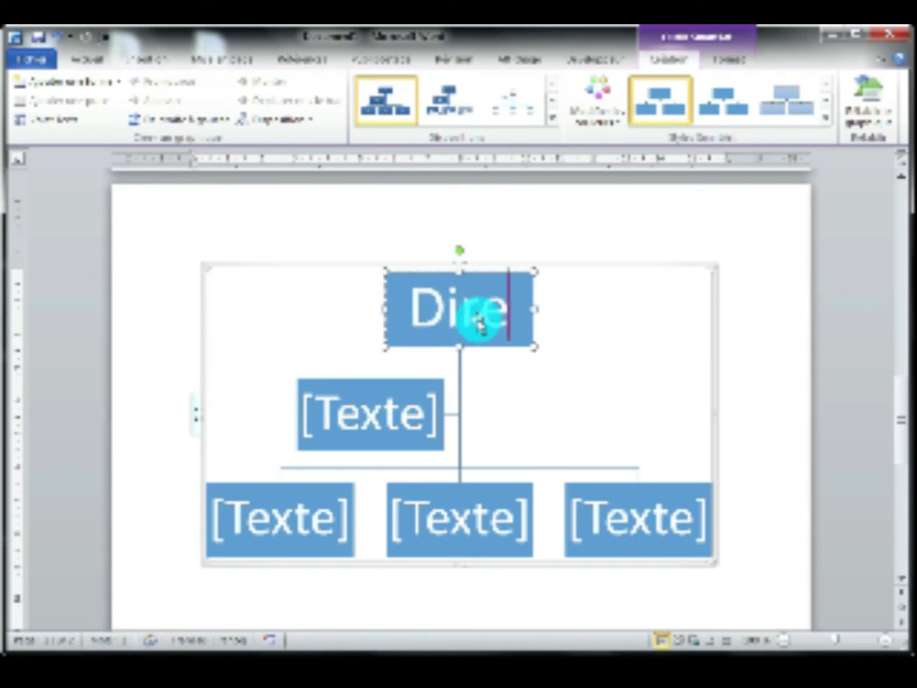
{"action": "type", "text": "cteur"}
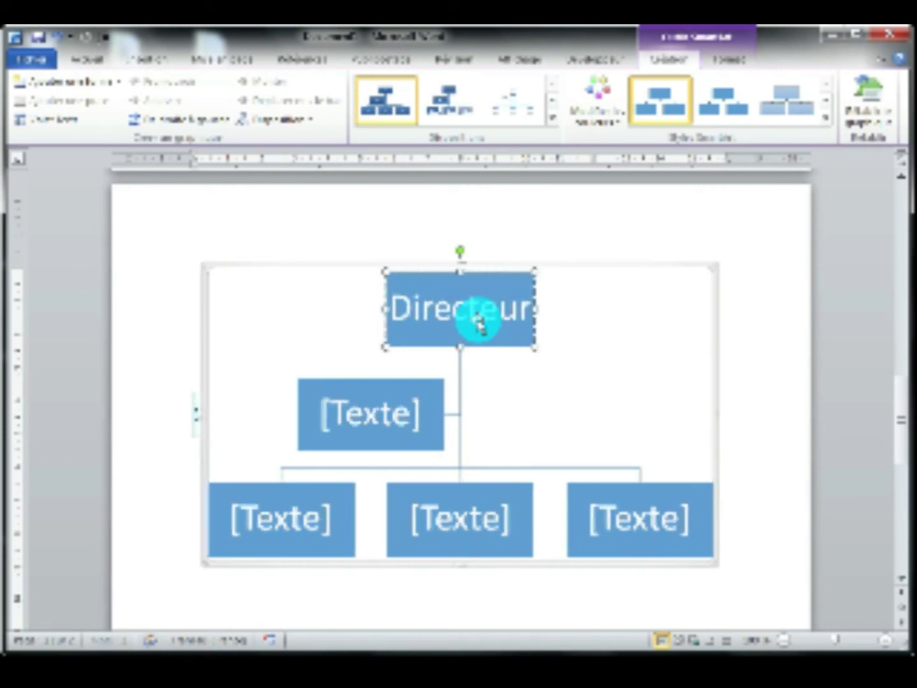
{"action": "left_click", "coordinate": [383, 425]}
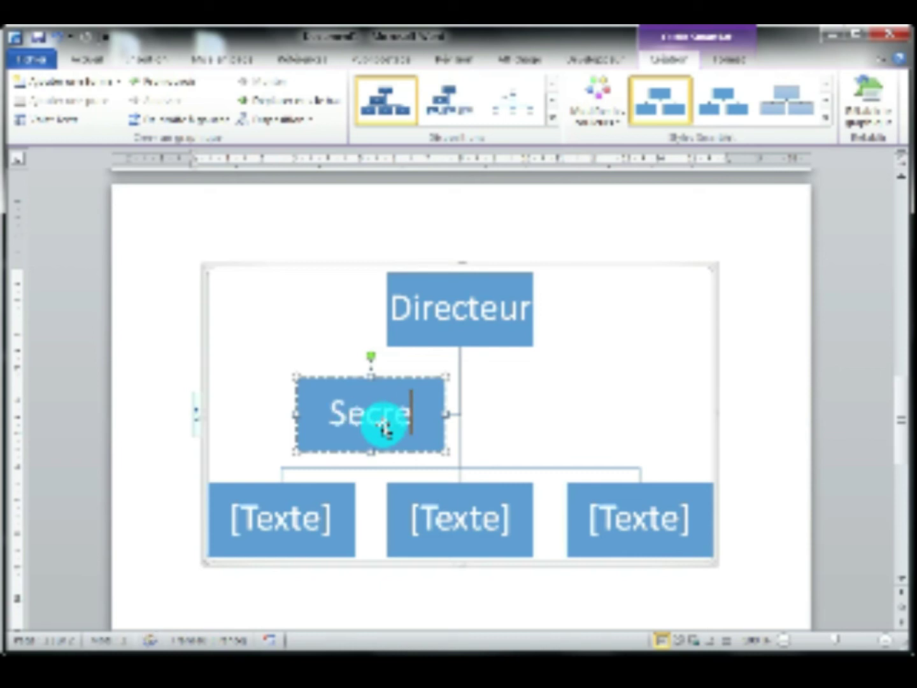
{"action": "type", "text": "Secretaire"}
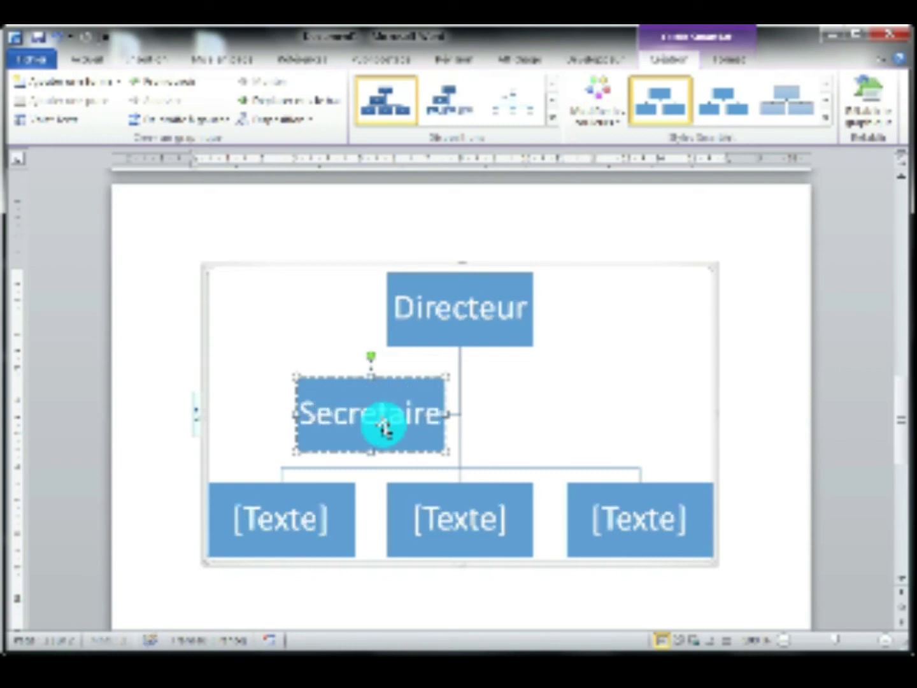
Step: Label the first two bottom-row boxes of the organisation chart "Chef S1" and "Chef S2"
{"action": "left_click", "coordinate": [305, 527]}
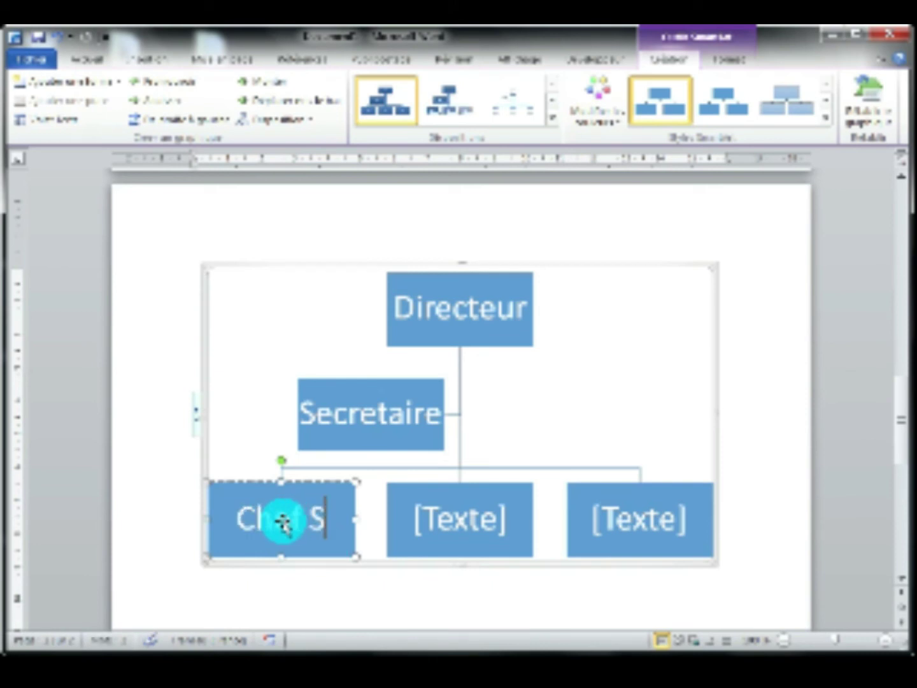
{"action": "type", "text": "Chef S1"}
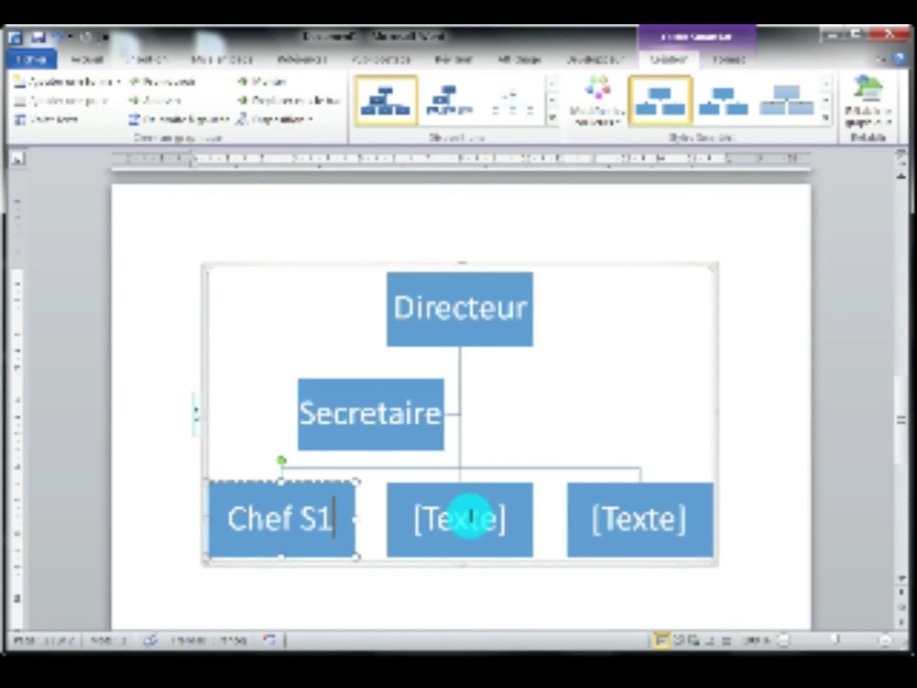
{"action": "left_click", "coordinate": [469, 516]}
{"action": "type", "text": "Chef S2"}
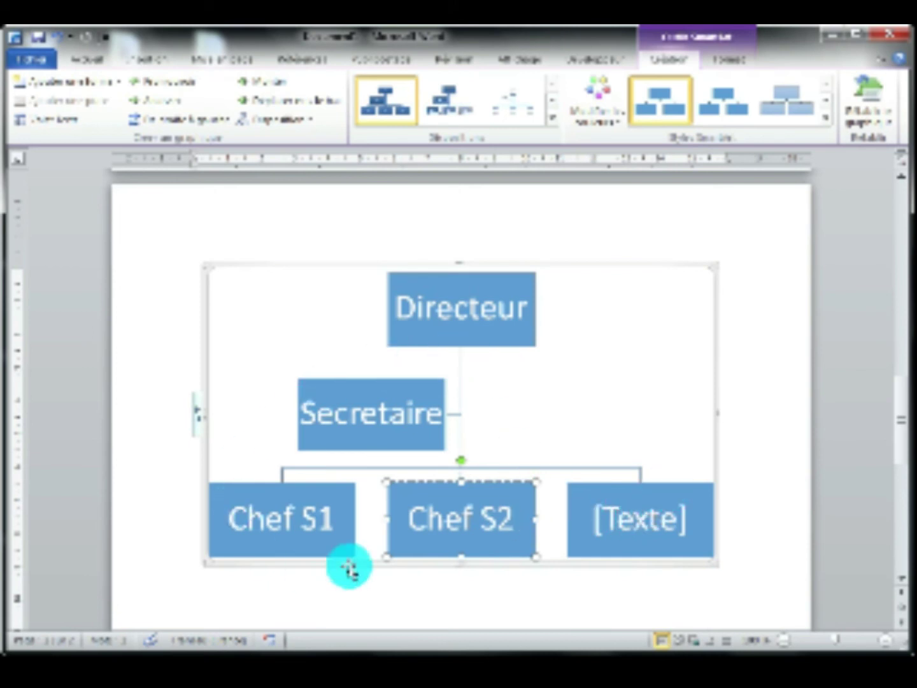
Step: Delete the empty third box beside Chef S2 from the organisation chart's bottom row
{"action": "left_click", "coordinate": [665, 489]}
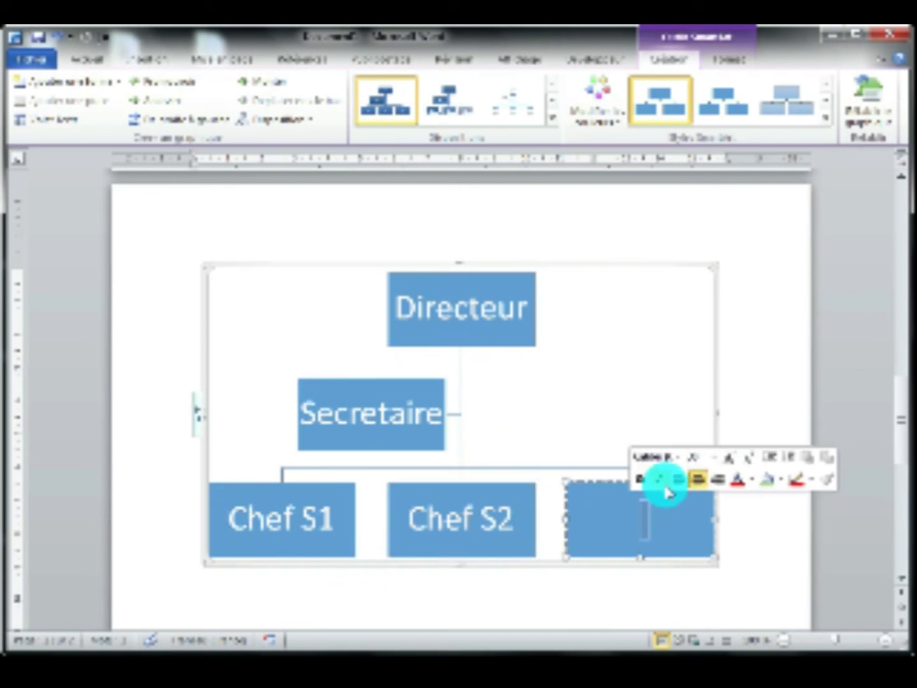
{"action": "left_click", "coordinate": [598, 487]}
{"action": "left_click", "coordinate": [611, 523]}
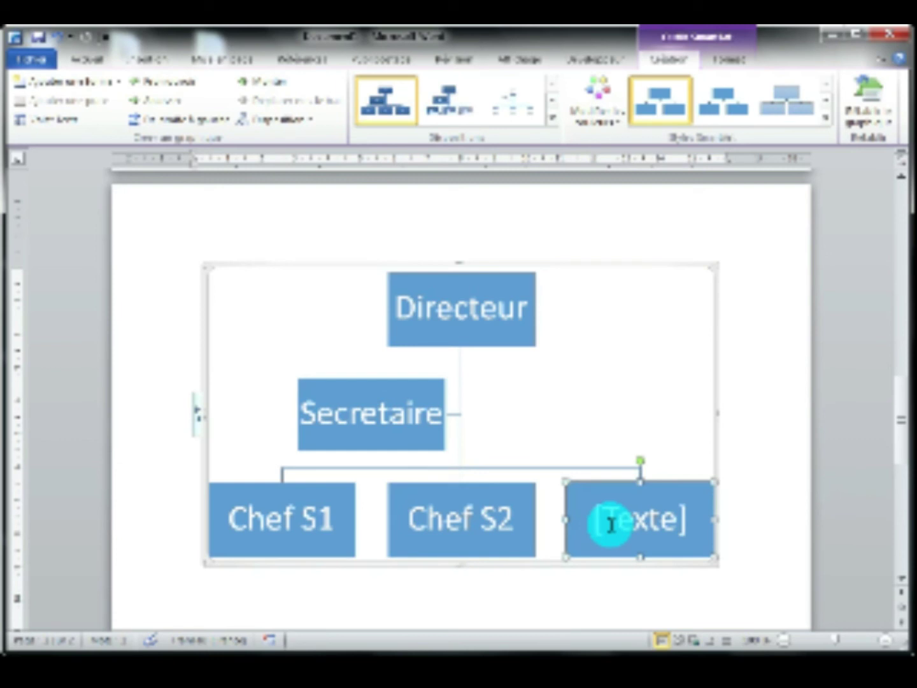
{"action": "key", "text": "Delete"}
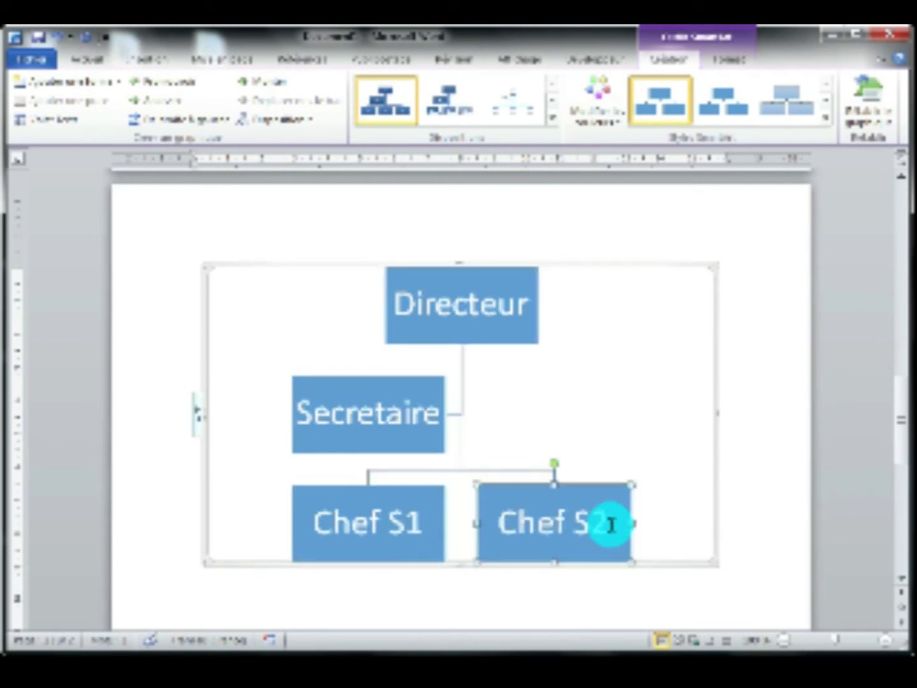
Step: Select the Chef S1 box in the organisation chart
{"action": "scroll", "coordinate": [611, 524], "scroll_direction": "down", "scroll_amount": 1}
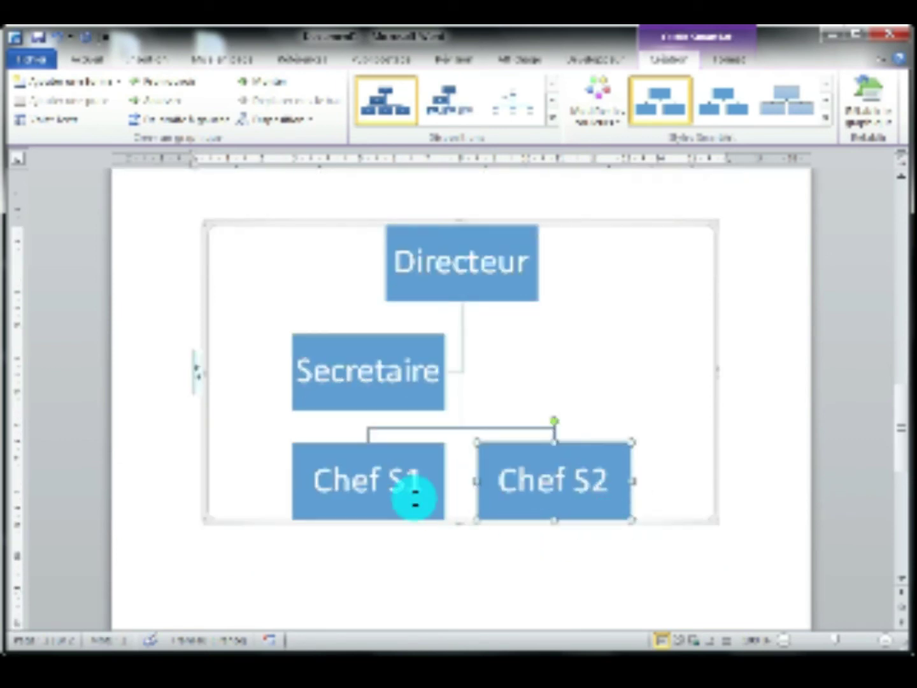
{"action": "left_click", "coordinate": [366, 484]}
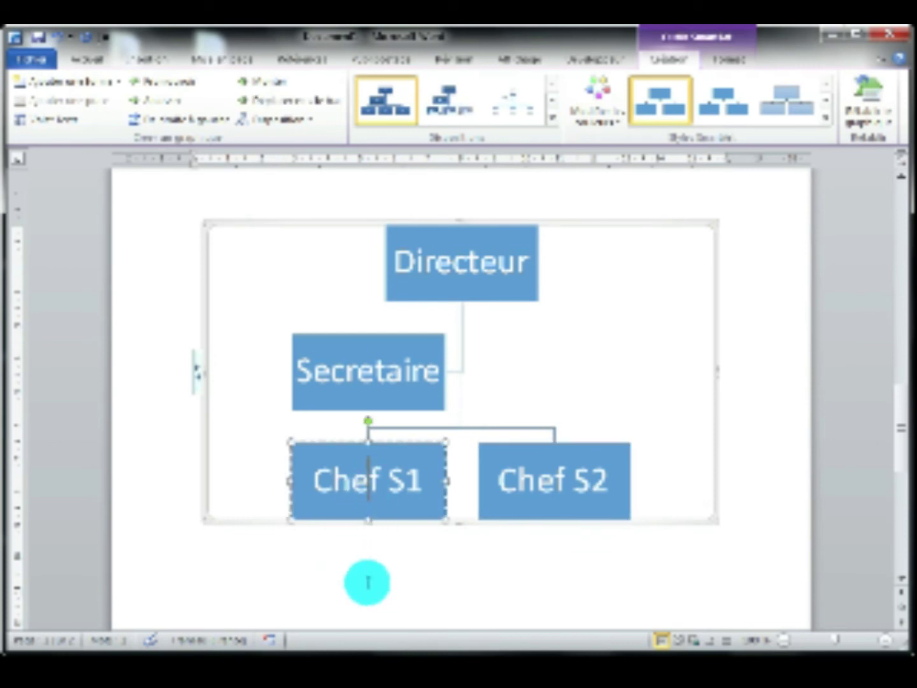